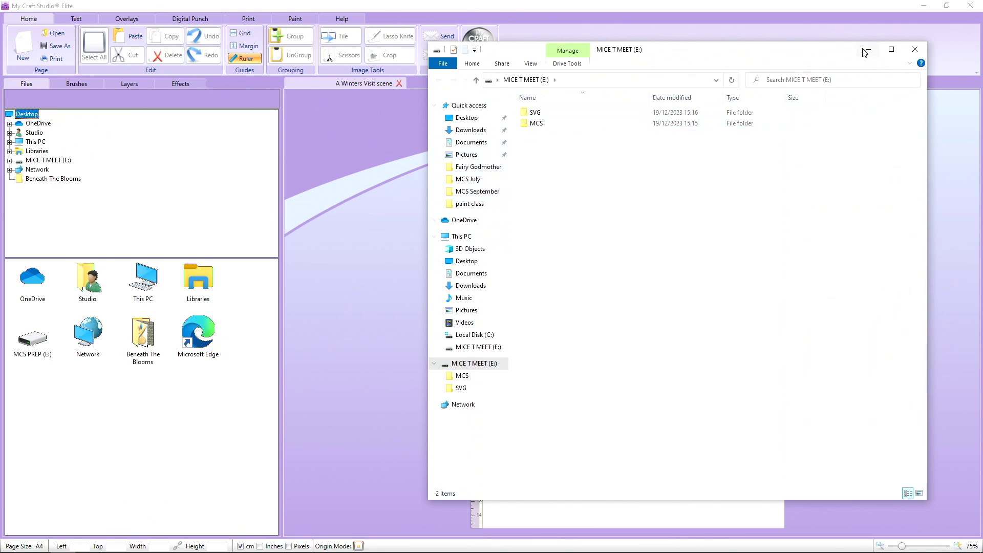
# - Close the separate drive window and expand the MCS folder on MICE T MEET (E:) under This PC in the file tree
pyautogui.moveTo(855, 52); pyautogui.dragTo(827, 55)
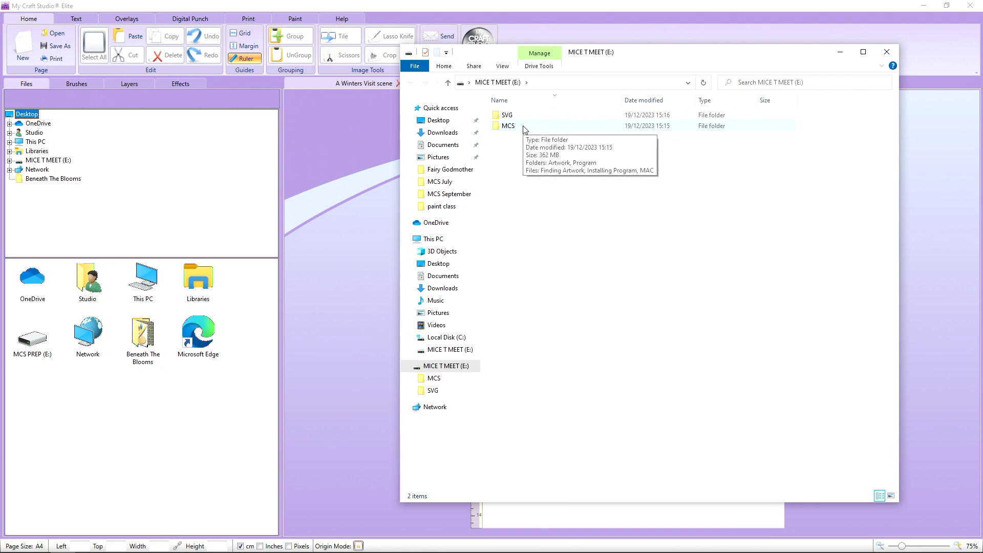
pyautogui.click(888, 53)
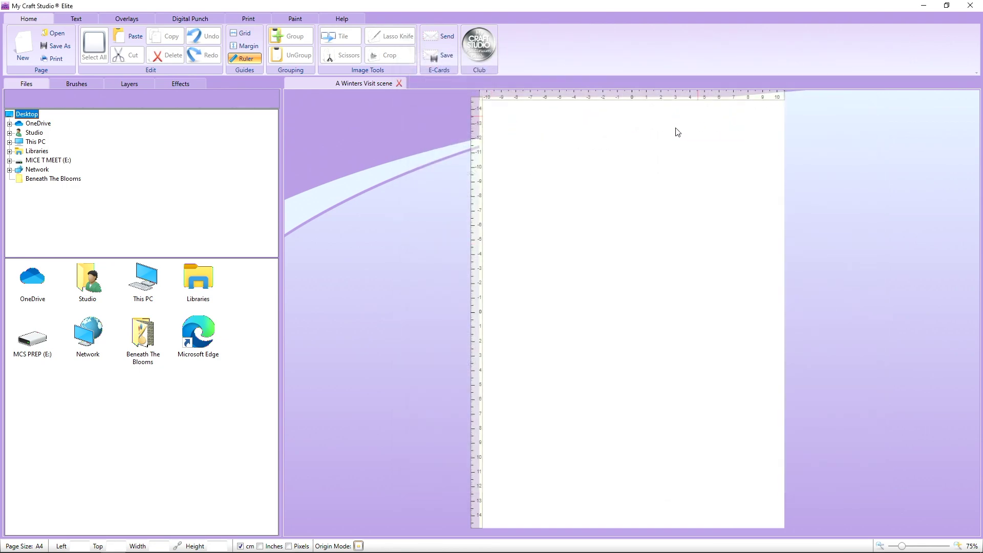
pyautogui.click(36, 143)
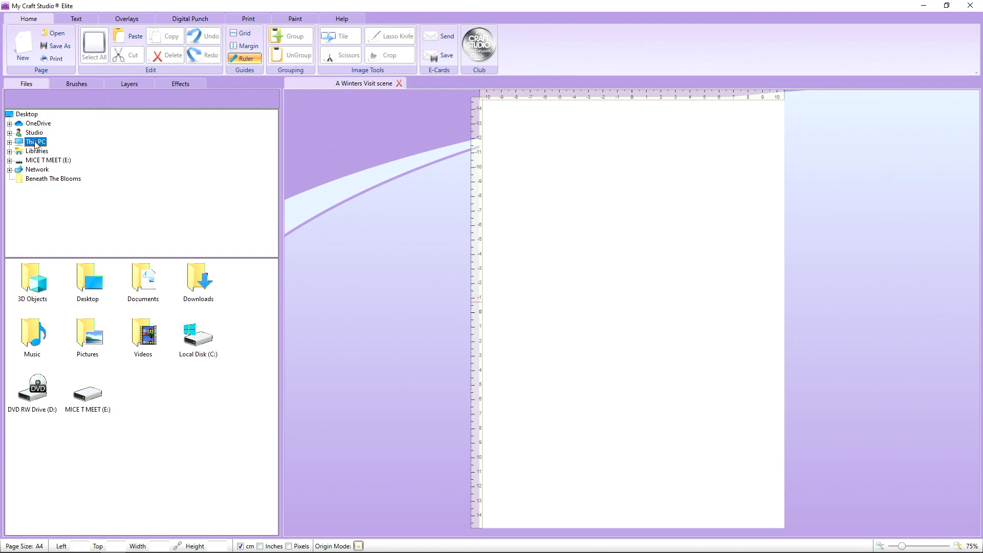
pyautogui.click(9, 143)
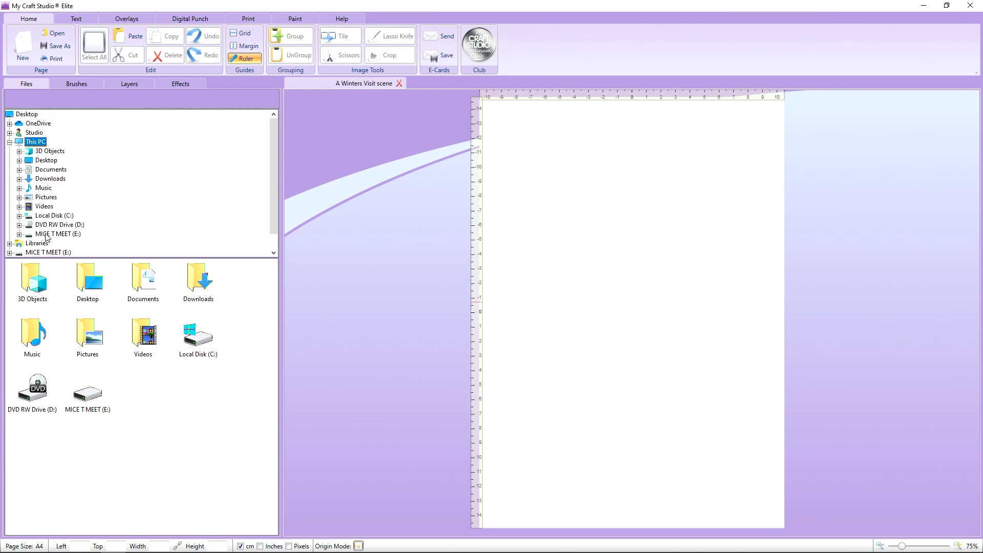
pyautogui.click(20, 235)
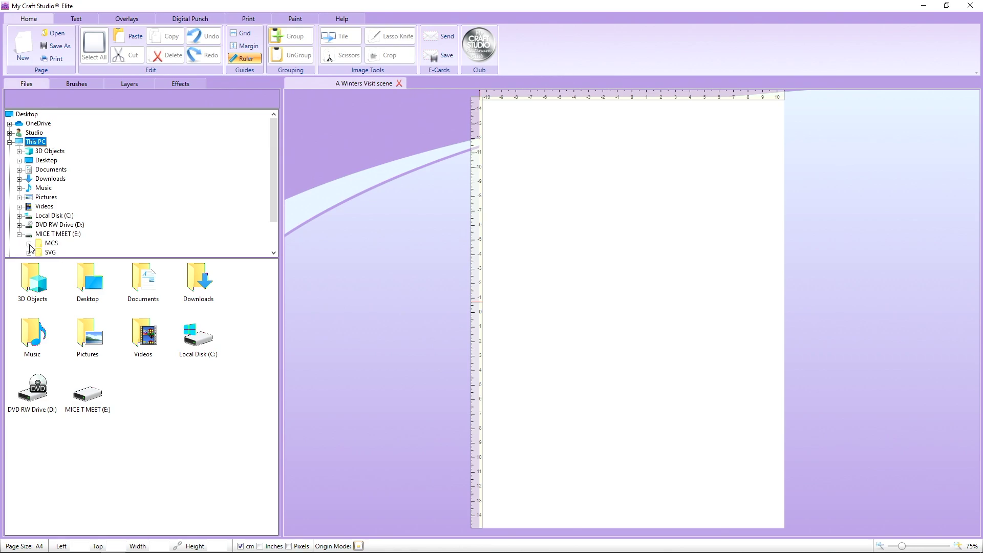
pyautogui.click(29, 244)
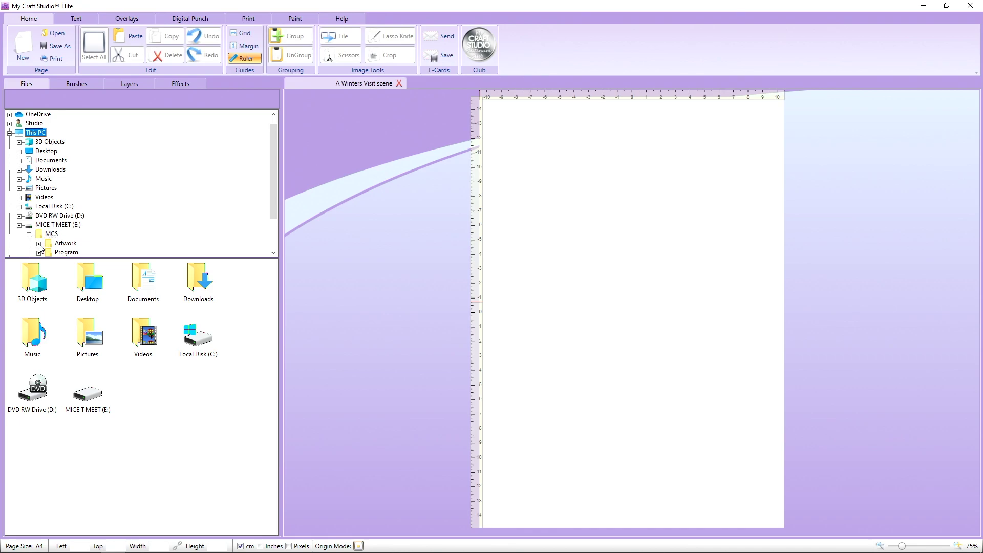
# - Show the contents of the 01 Scene Building folder inside Artwork > Mice to Meet You and hide the page ruler
pyautogui.click(40, 244)
pyautogui.scroll(-2, 61, 230)
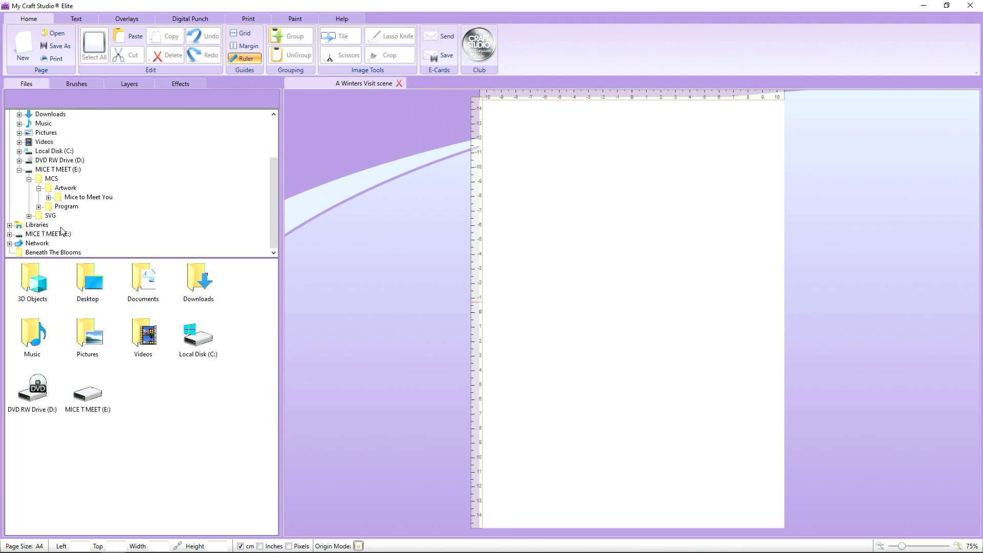
pyautogui.click(48, 197)
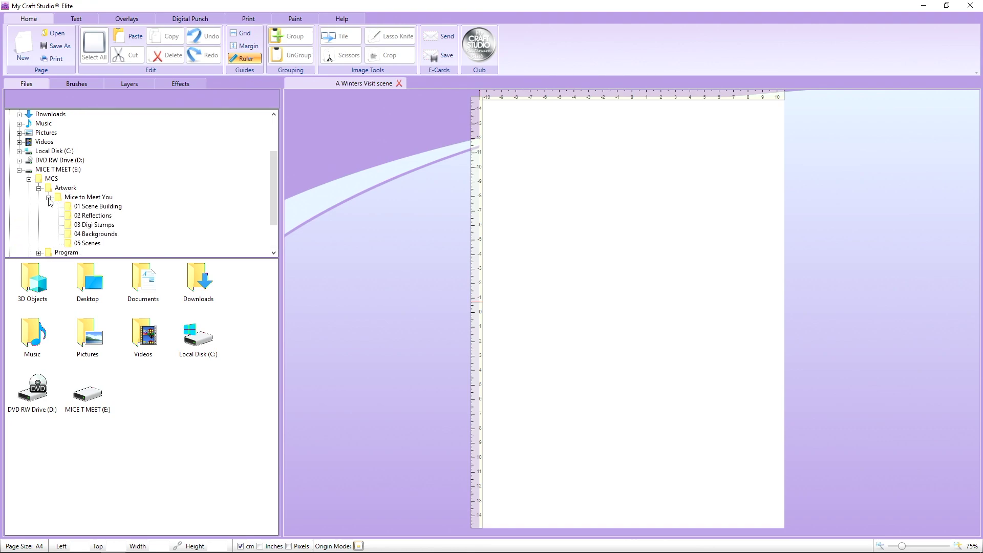
pyautogui.scroll(-1, 50, 201)
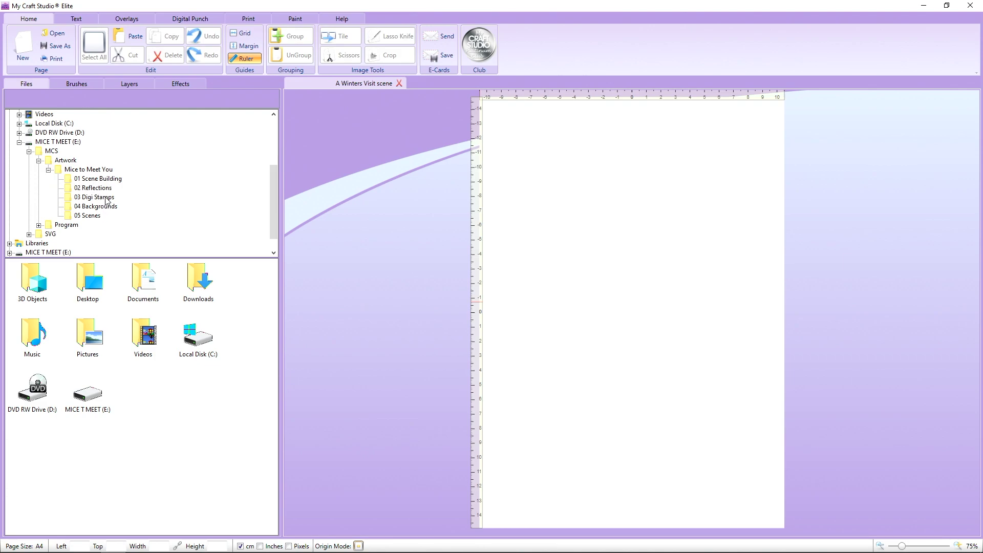
pyautogui.click(110, 181)
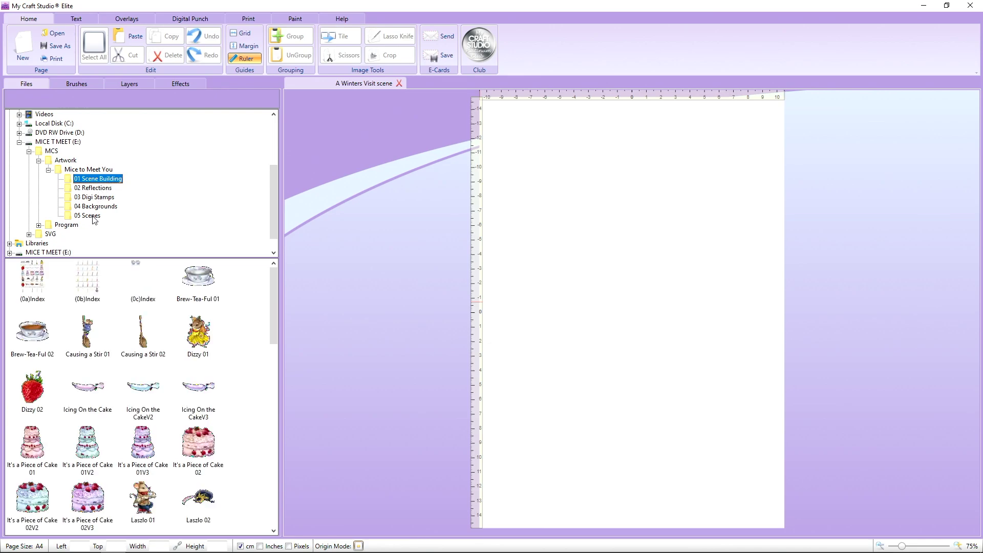
pyautogui.click(245, 58)
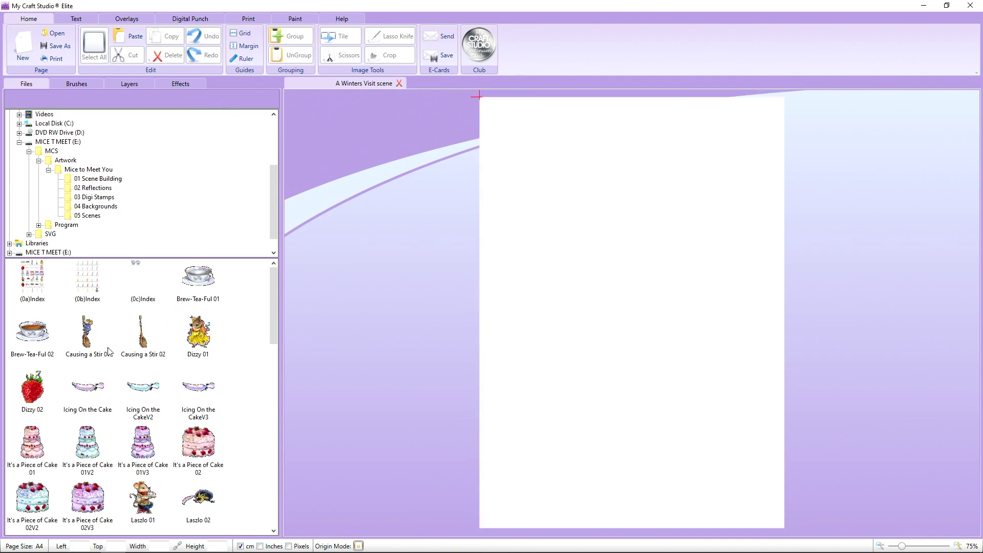
# - Place Causing a Stir 01, It's a Piece of Cake 01V3, Dizzy 01 and Dizzy 02 on and beside the page
pyautogui.moveTo(108, 351); pyautogui.dragTo(552, 175)
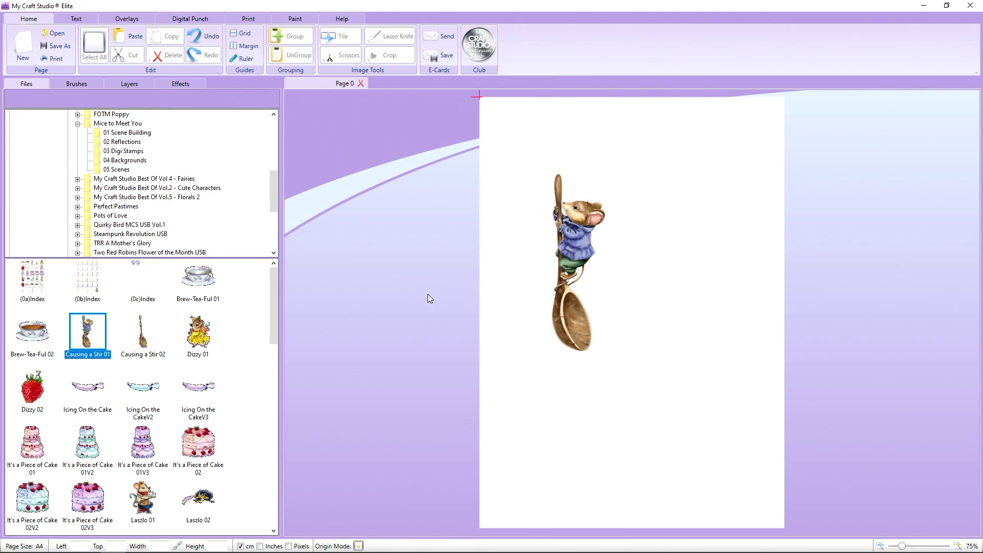
pyautogui.moveTo(145, 446); pyautogui.dragTo(466, 281)
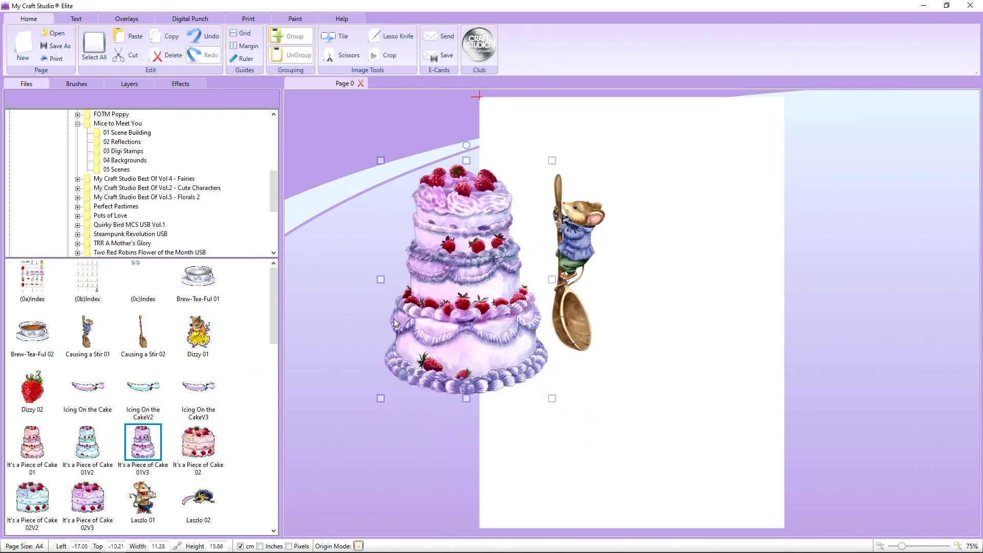
pyautogui.moveTo(207, 342); pyautogui.dragTo(666, 260)
pyautogui.moveTo(38, 395); pyautogui.dragTo(637, 185)
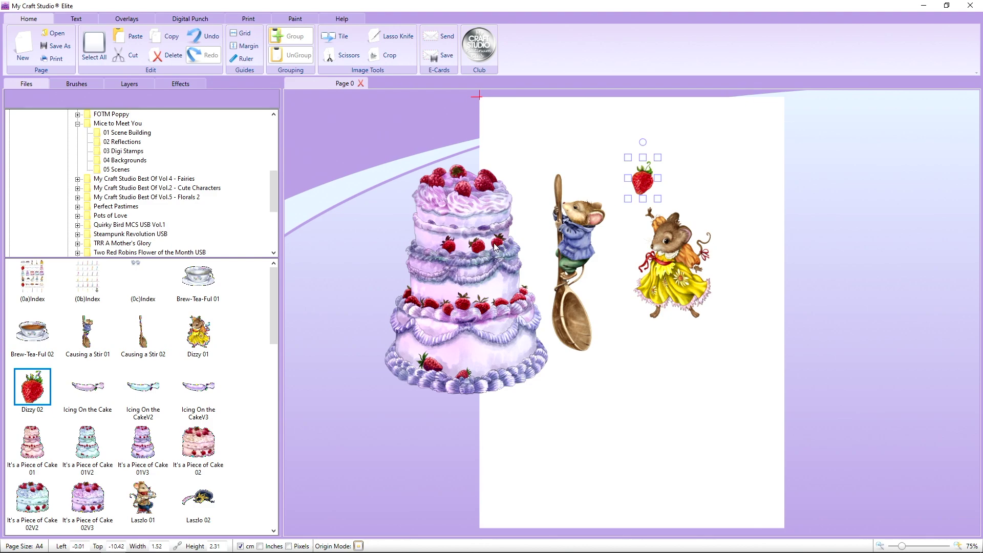
# - Add the mice Laszlo 01, Lucille, Lucinda and Mia 01 around the artwork already on the page
pyautogui.moveTo(272, 318); pyautogui.dragTo(268, 362)
pyautogui.moveTo(149, 351); pyautogui.dragTo(559, 414)
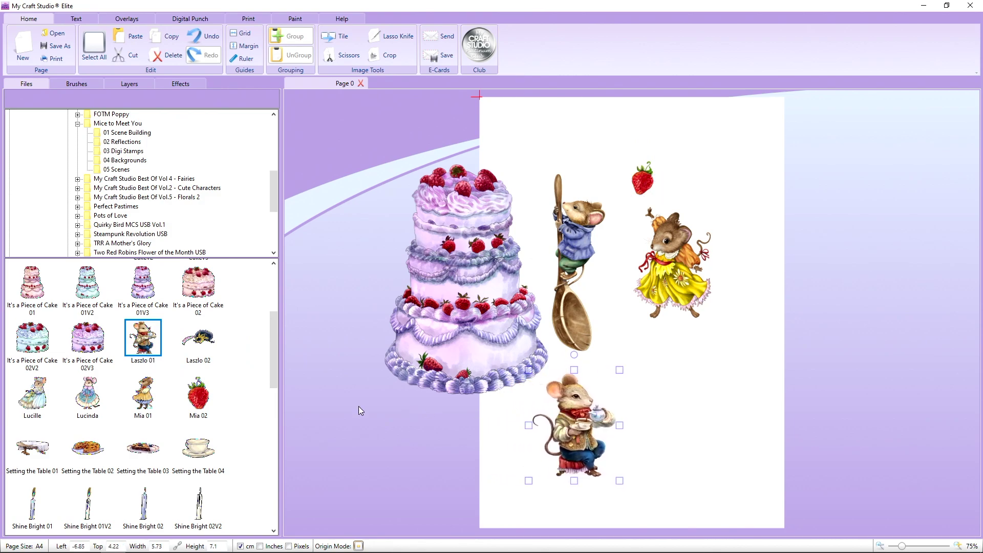
pyautogui.moveTo(47, 405); pyautogui.dragTo(645, 377)
pyautogui.moveTo(695, 417); pyautogui.dragTo(706, 372)
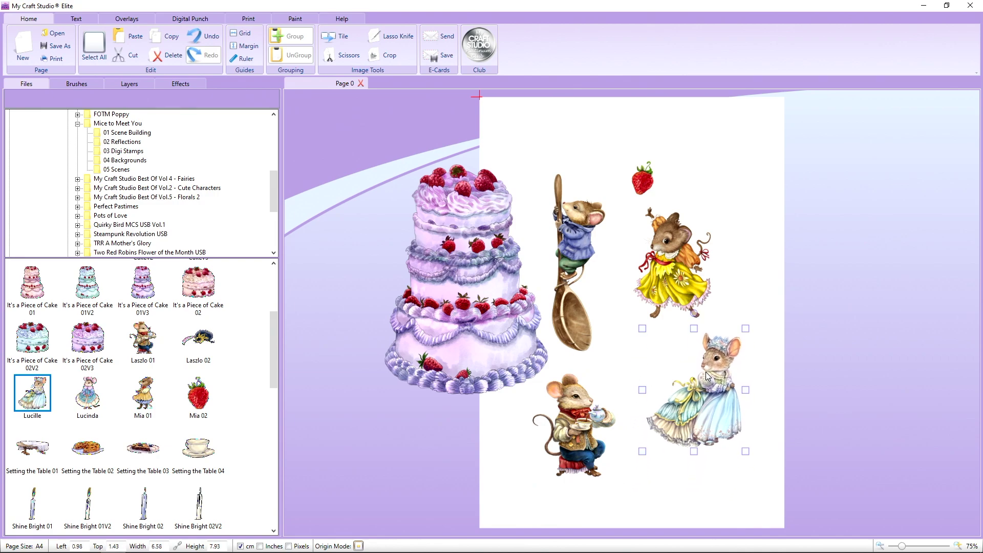
pyautogui.moveTo(91, 400); pyautogui.dragTo(738, 154)
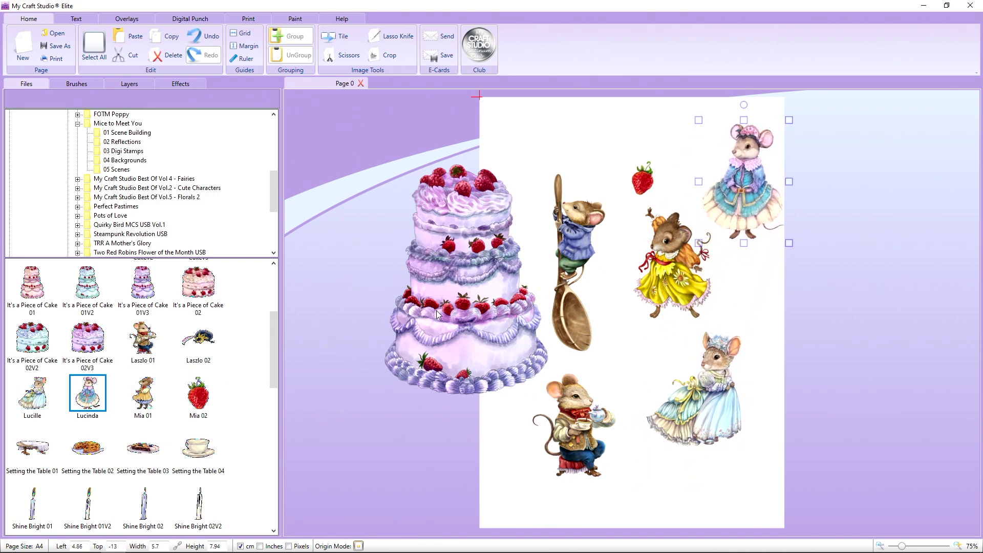
pyautogui.moveTo(141, 402); pyautogui.dragTo(531, 155)
# - Nudge the spoon-climbing mouse and the tall cake apart to make room for Mia, and clear the selection
pyautogui.moveTo(571, 260); pyautogui.dragTo(597, 276)
pyautogui.moveTo(494, 287); pyautogui.dragTo(486, 289)
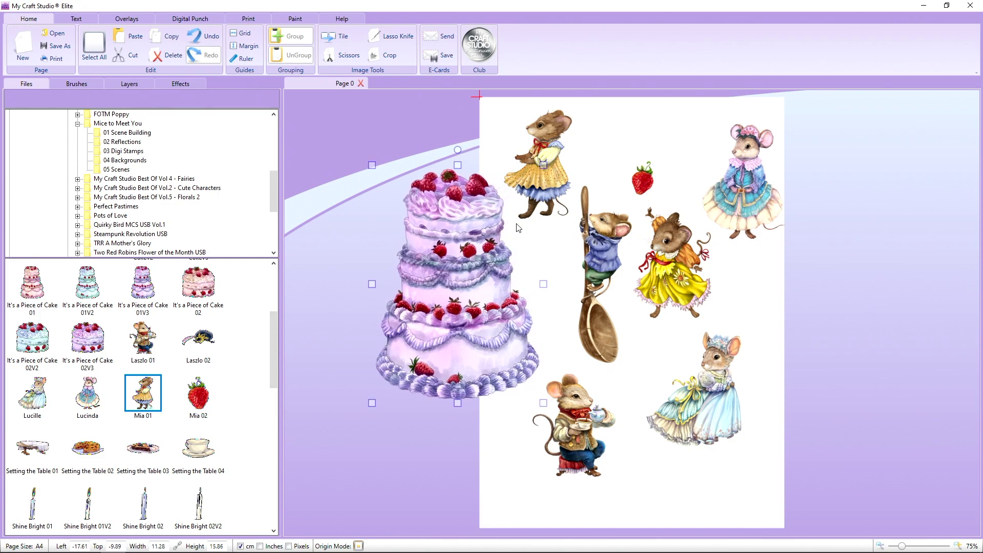
pyautogui.click(366, 233)
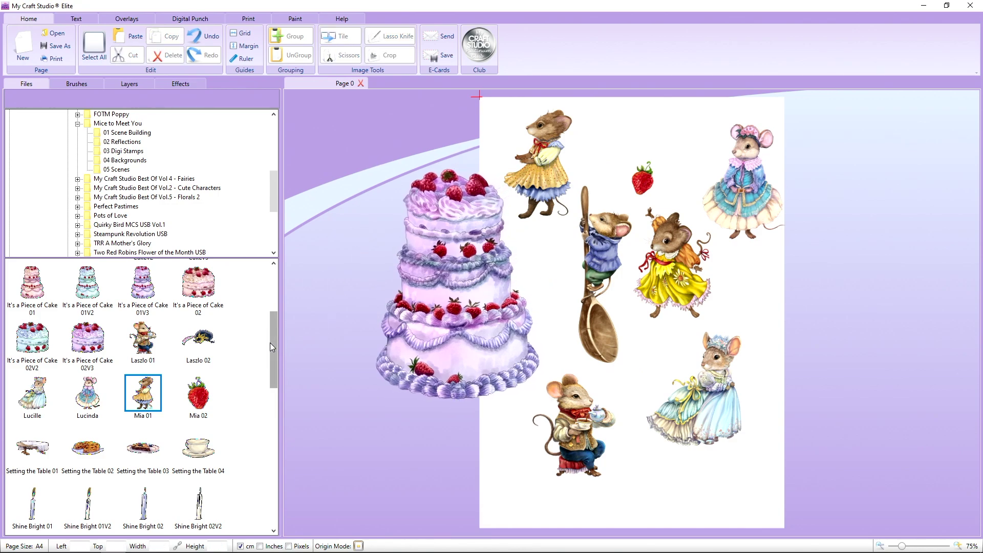
# - Place the Setting the Table 02 pie below the cake and the candles Shine Bright 05V2 and 10V2 on its top tier
pyautogui.moveTo(273, 341); pyautogui.dragTo(274, 372)
pyautogui.moveTo(87, 354); pyautogui.dragTo(485, 436)
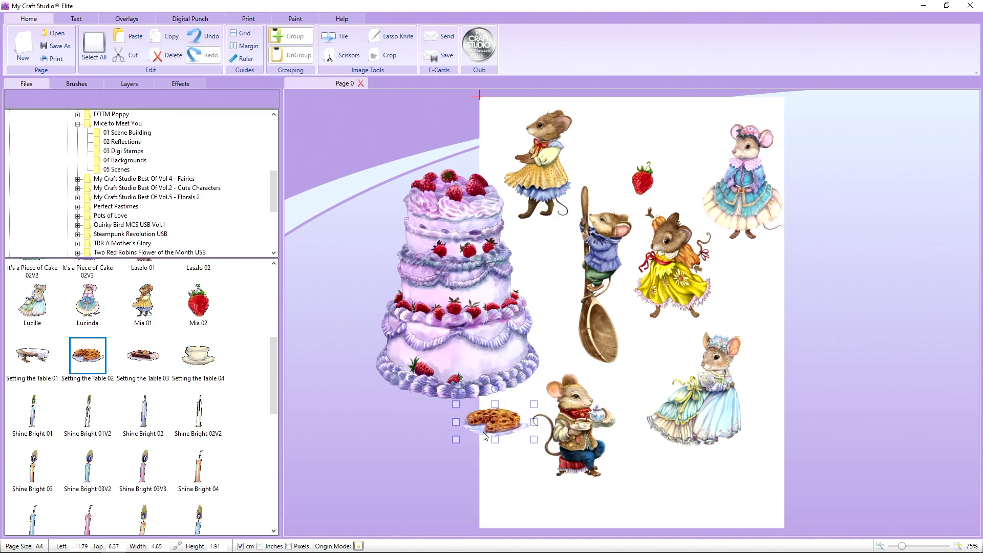
pyautogui.moveTo(276, 373); pyautogui.dragTo(272, 414)
pyautogui.moveTo(196, 392); pyautogui.dragTo(457, 168)
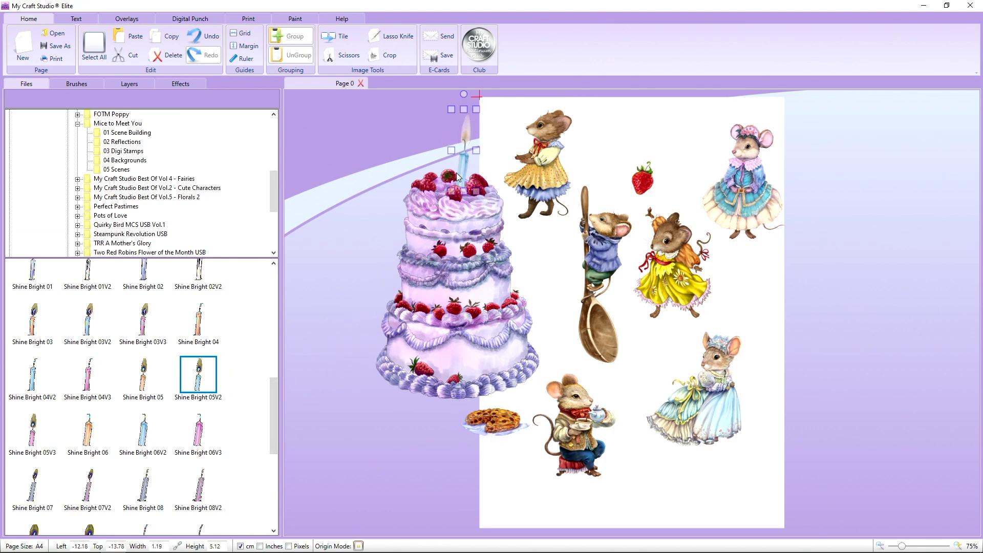
pyautogui.moveTo(273, 388); pyautogui.dragTo(269, 445)
pyautogui.moveTo(198, 328); pyautogui.dragTo(447, 181)
# - Add the Think Outside the Pot 01 teapot and the Star Baker mouse, moving Star Baker to the page's right edge
pyautogui.moveTo(269, 453); pyautogui.dragTo(271, 469)
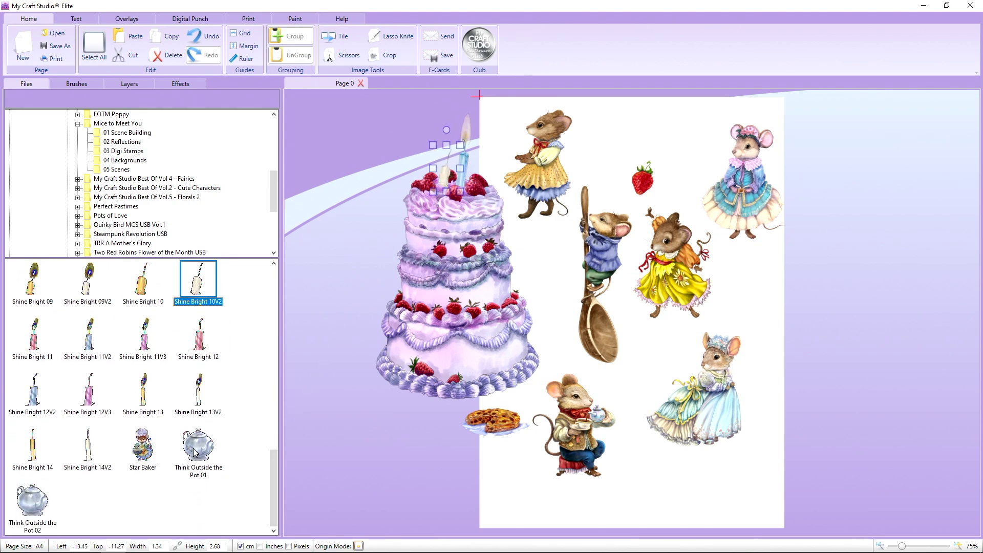
pyautogui.moveTo(194, 453); pyautogui.dragTo(611, 325)
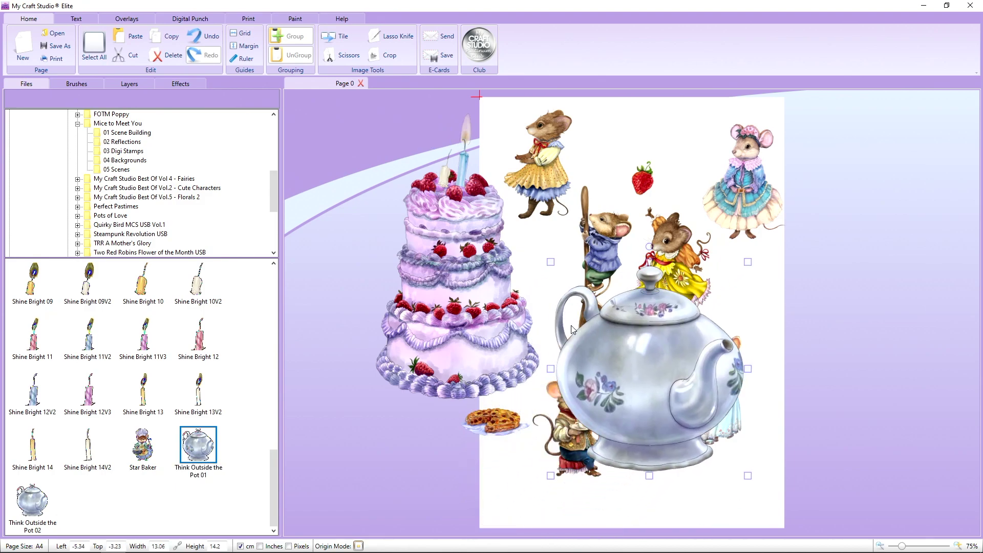
pyautogui.moveTo(144, 452); pyautogui.dragTo(466, 264)
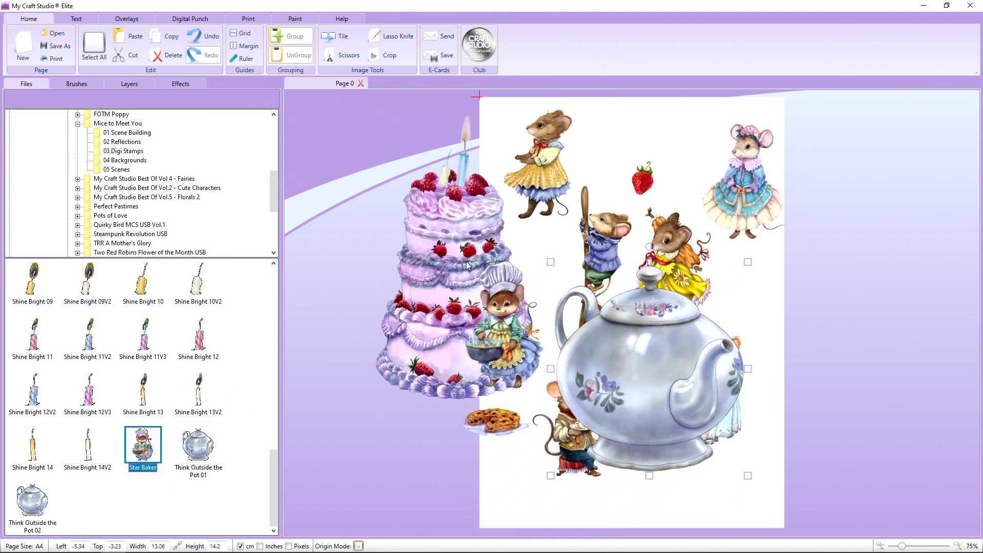
pyautogui.moveTo(494, 327); pyautogui.dragTo(789, 325)
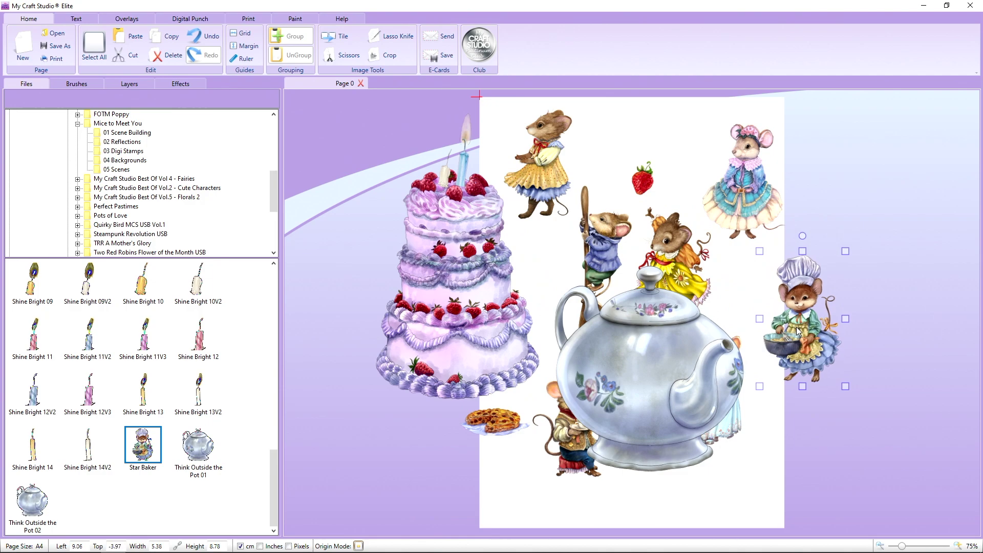
# - Delete the Star Baker mouse and all remaining artwork to leave the page blank
pyautogui.press('Delete')
pyautogui.click(671, 331)
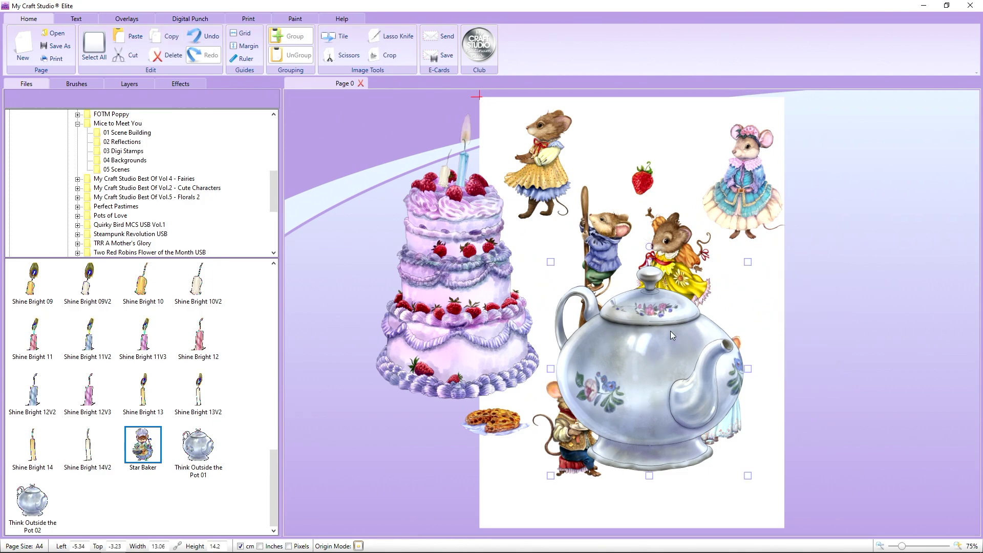
pyautogui.hotkey('ctrl', 'a')
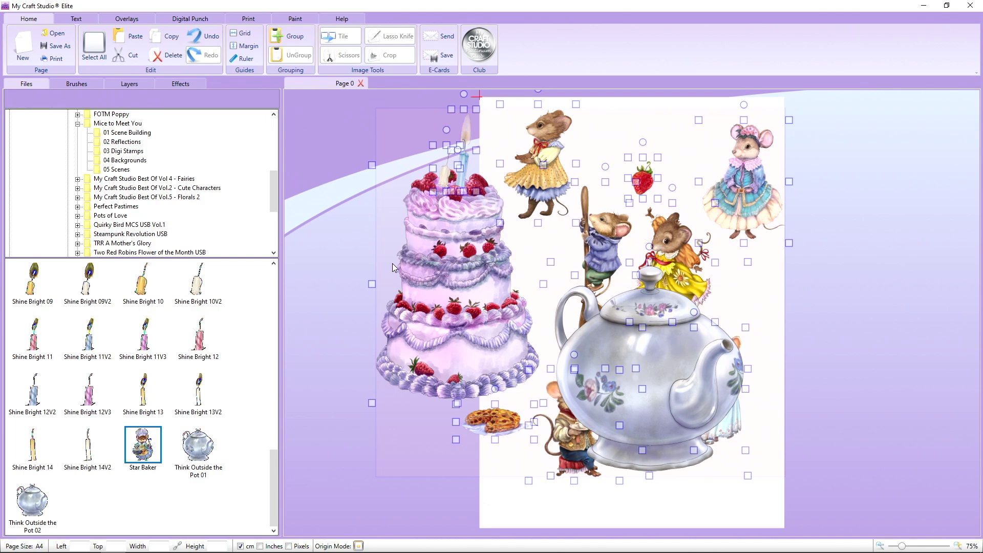
pyautogui.press('Delete')
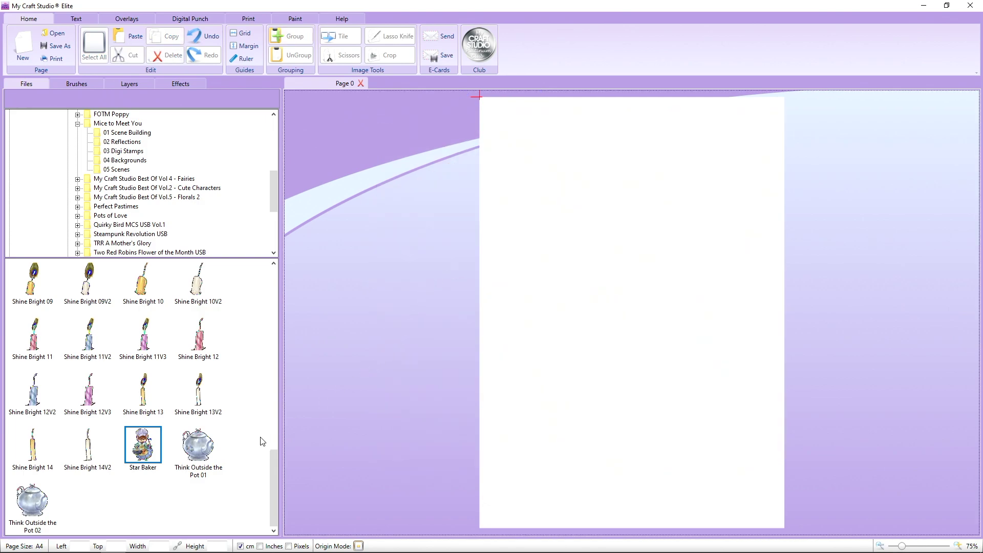
# - Place the Setting the Table 01 table across the middle of the blank page, about 13.1 cm wide
pyautogui.moveTo(274, 464); pyautogui.dragTo(275, 345)
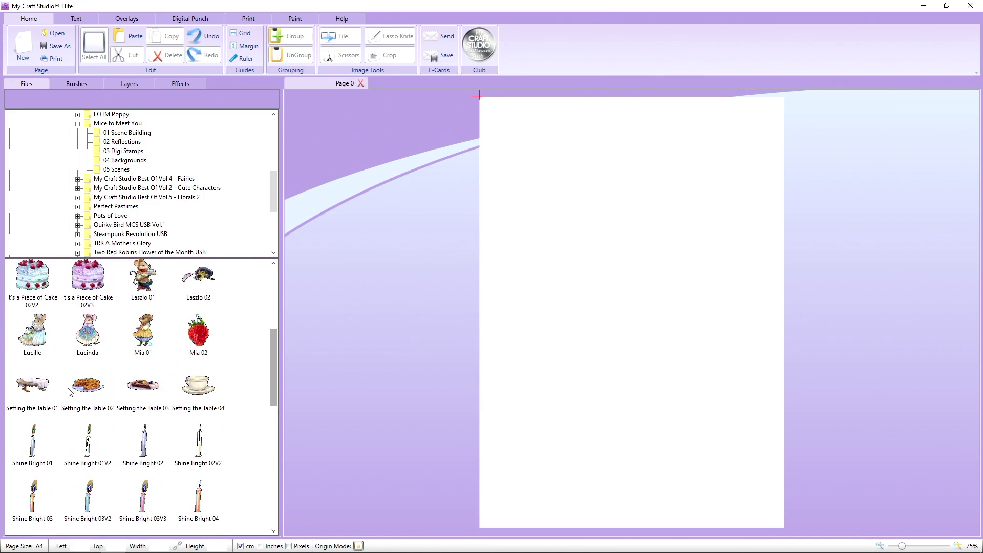
pyautogui.moveTo(36, 390); pyautogui.dragTo(545, 299)
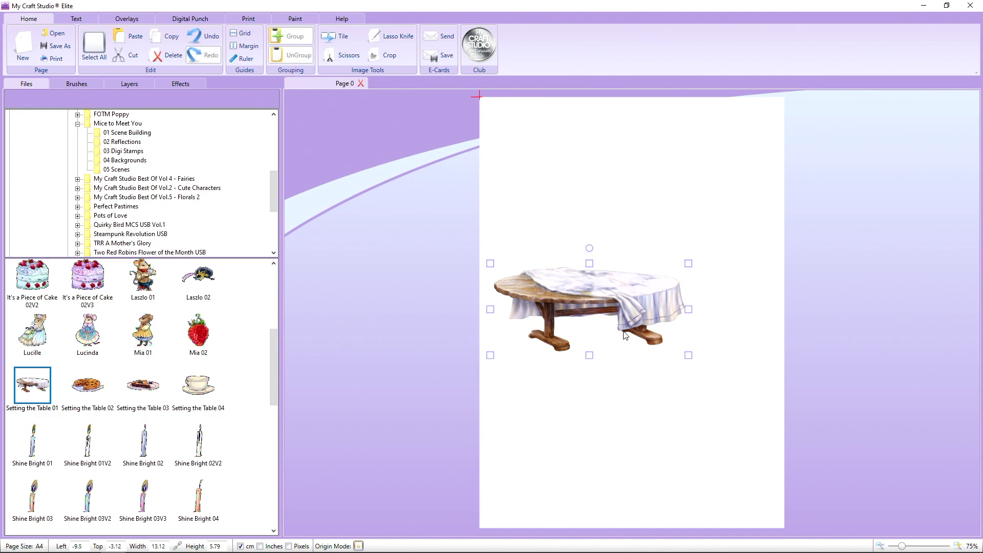
pyautogui.moveTo(625, 335); pyautogui.dragTo(628, 337)
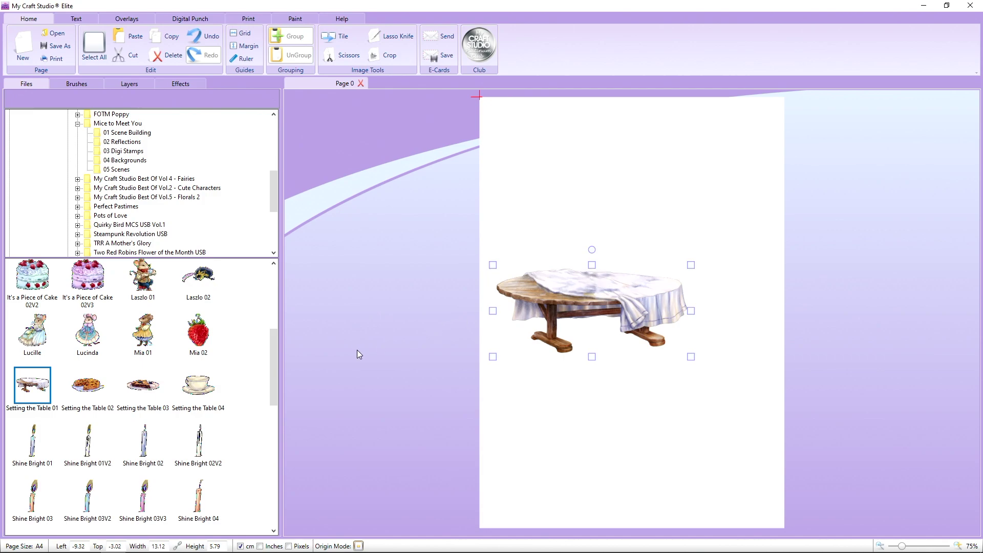
# - Place It's a Piece of Cake 02 on the table's left end and shrink it to about 3.15 by 2.9 cm
pyautogui.moveTo(269, 357); pyautogui.dragTo(277, 303)
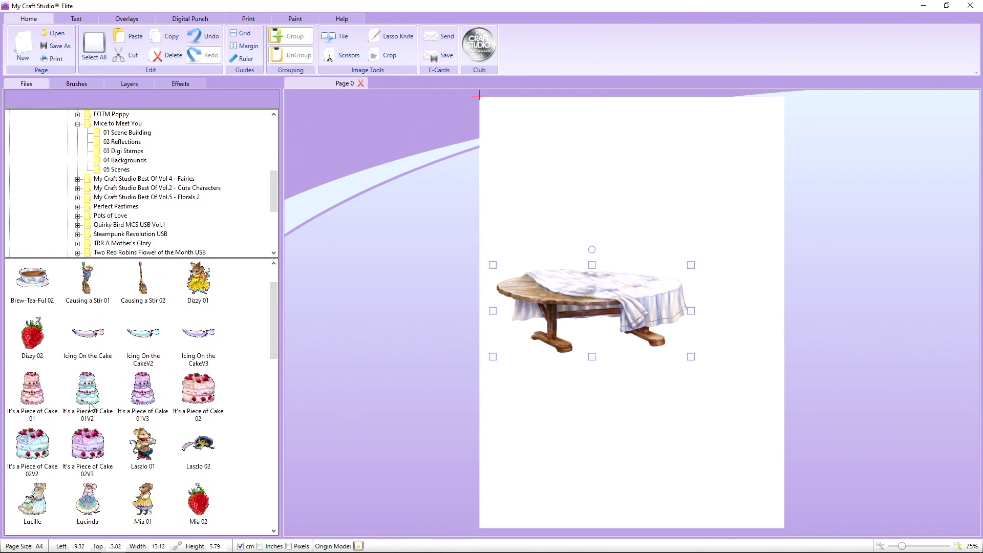
pyautogui.moveTo(191, 397); pyautogui.dragTo(536, 264)
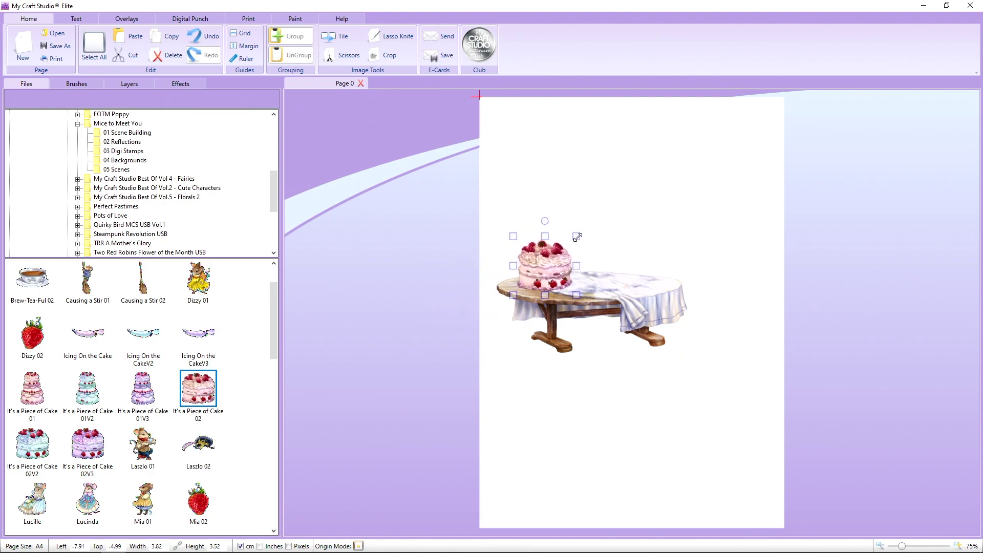
pyautogui.moveTo(578, 236); pyautogui.dragTo(569, 241)
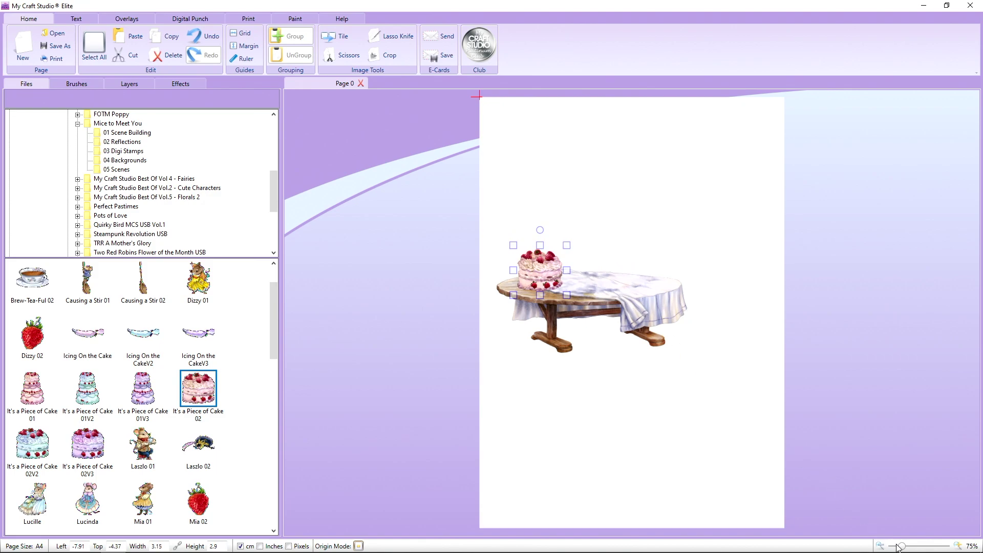
pyautogui.moveTo(897, 547); pyautogui.dragTo(907, 546)
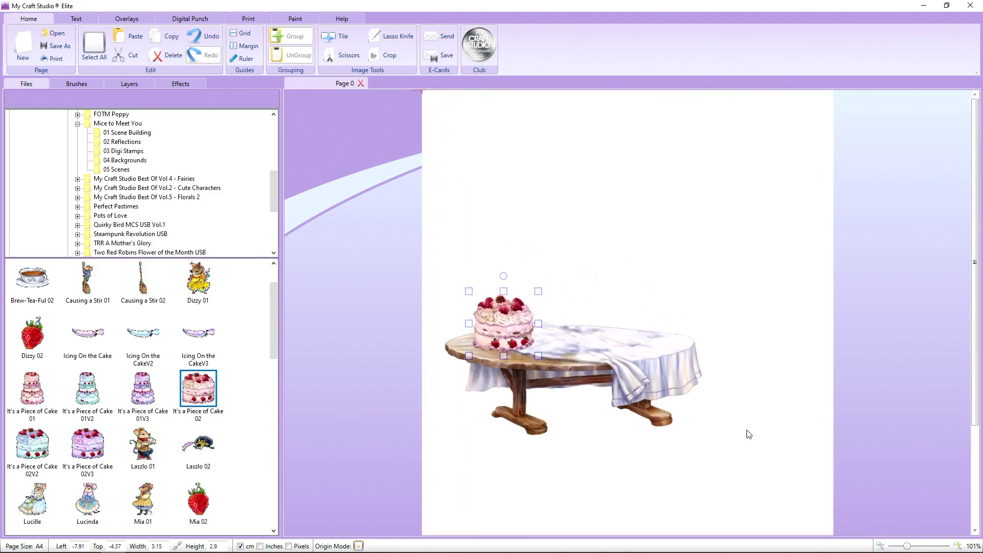
# - Place the Laszlo 01 mouse at the table's right end and flip it horizontally to face the table
pyautogui.scroll(-1, 749, 434)
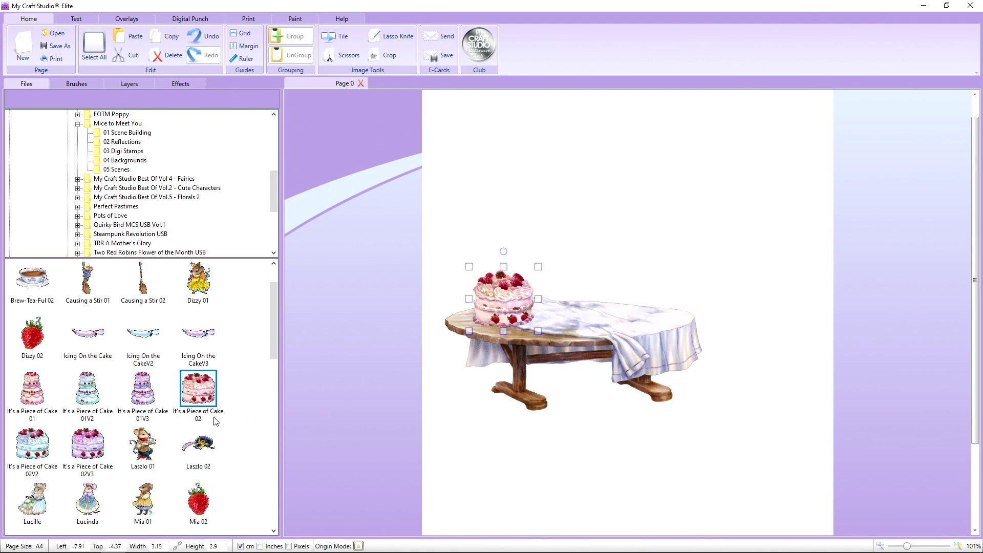
pyautogui.moveTo(147, 453); pyautogui.dragTo(678, 320)
pyautogui.rightClick(678, 320)
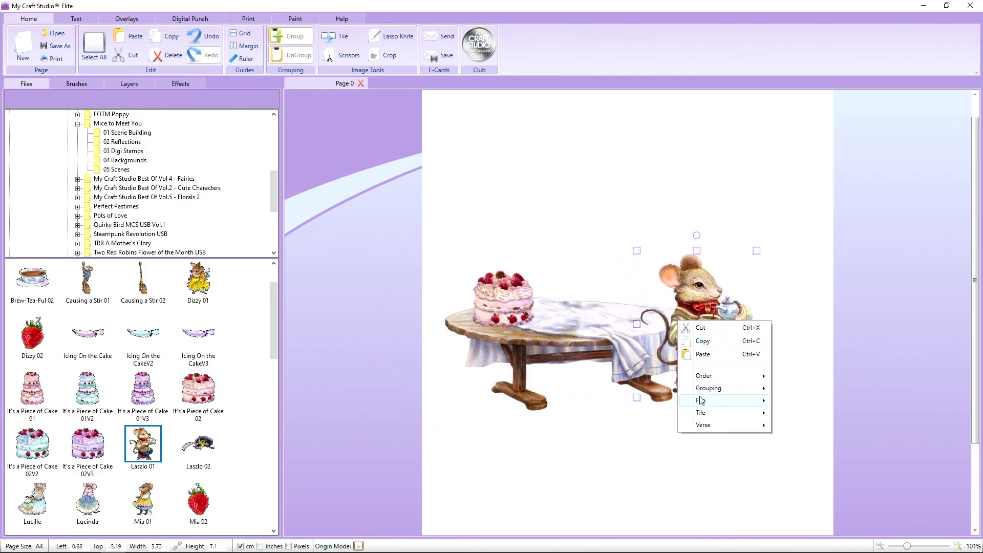
pyautogui.moveTo(702, 401)
pyautogui.click(796, 401)
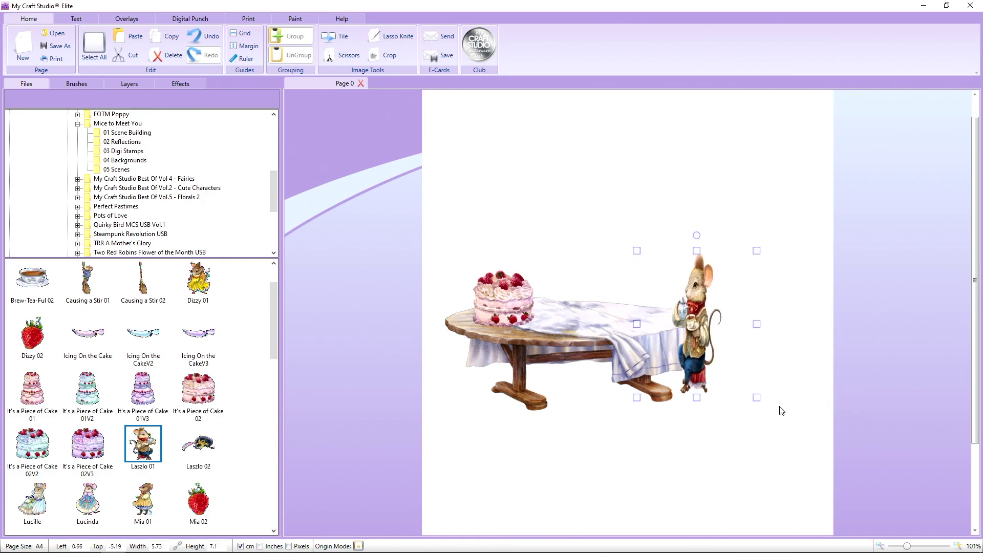
# - Shift Laszlo 01 slightly outward so it sits beside the table's right end, then deselect it
pyautogui.moveTo(696, 351)
pyautogui.mouseDown()
pyautogui.moveTo(703, 343)
pyautogui.moveTo(707, 356)
pyautogui.mouseUp()
pyautogui.rightClick(702, 352)
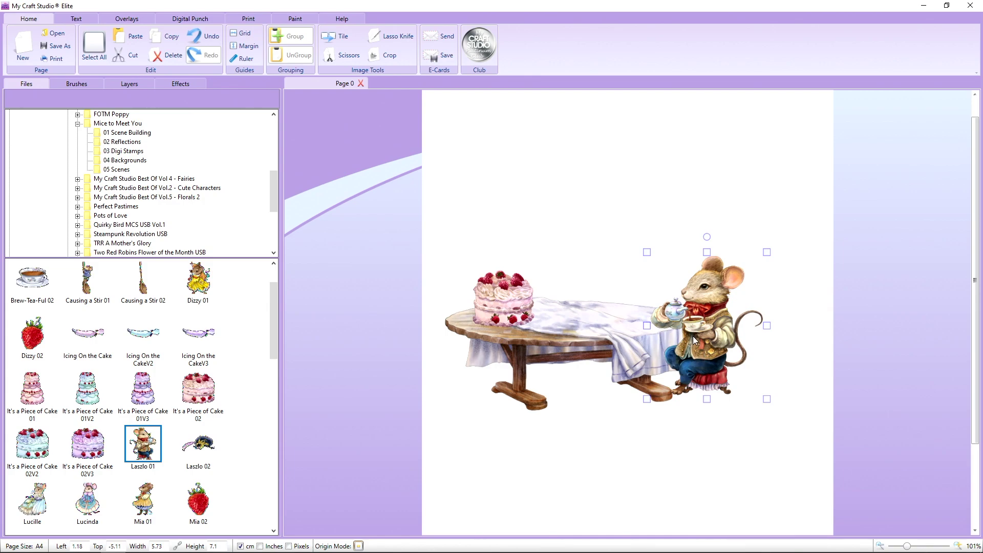
pyautogui.moveTo(694, 336); pyautogui.dragTo(705, 336)
pyautogui.rightClick(703, 339)
pyautogui.click(711, 322)
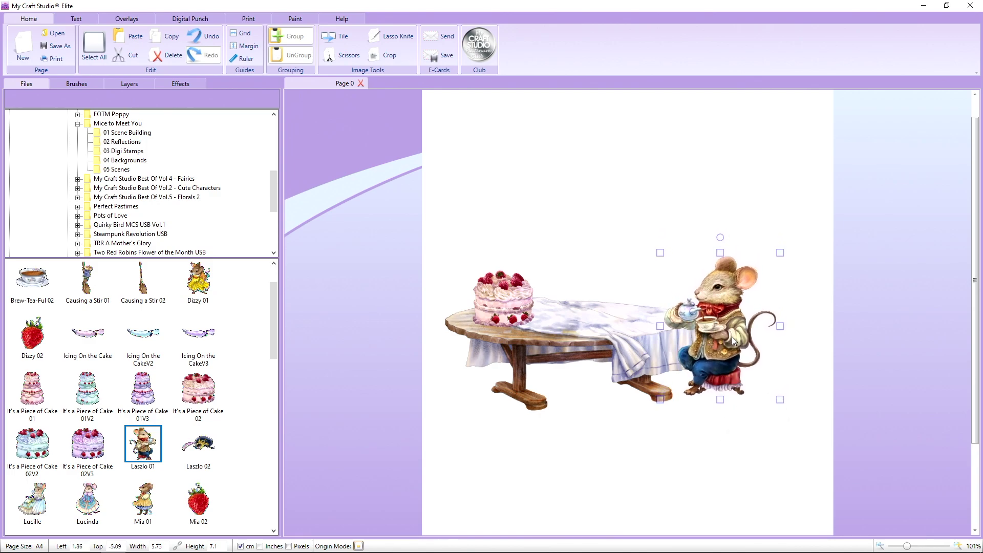
pyautogui.click(611, 481)
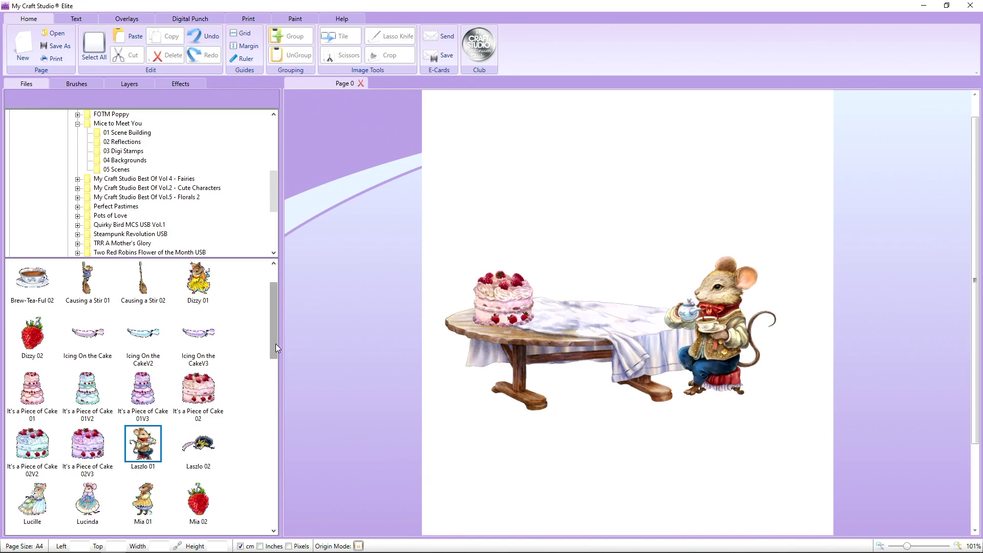
# - Place Causing a Stir 01 against the cake's right side at about 0.7 by 2.35 cm and tilt it toward the cake
pyautogui.moveTo(276, 343)
pyautogui.mouseDown()
pyautogui.moveTo(273, 352)
pyautogui.moveTo(272, 331)
pyautogui.mouseUp()
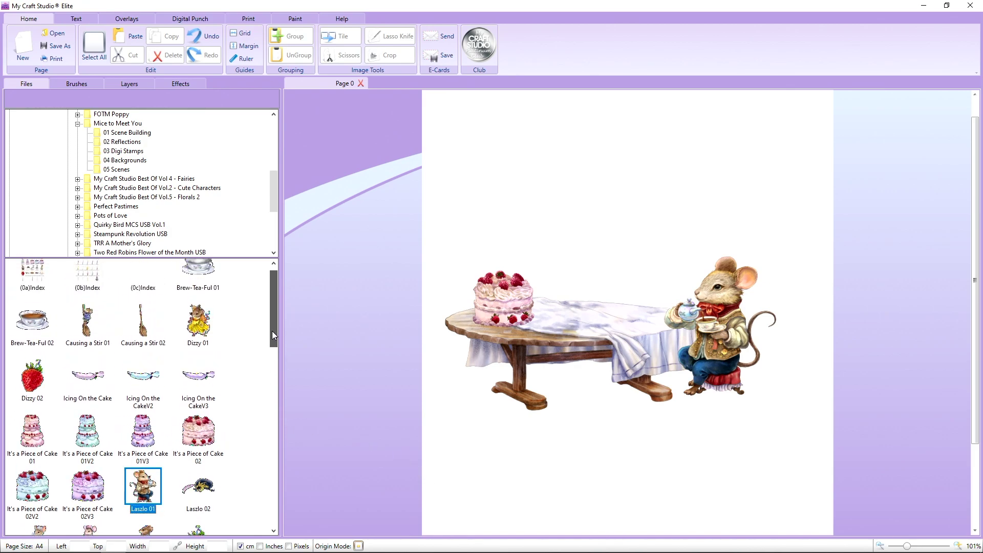
pyautogui.moveTo(88, 333); pyautogui.dragTo(497, 328)
pyautogui.moveTo(467, 261); pyautogui.dragTo(520, 344)
pyautogui.moveTo(535, 433); pyautogui.dragTo(547, 297)
pyautogui.moveTo(563, 369); pyautogui.dragTo(550, 329)
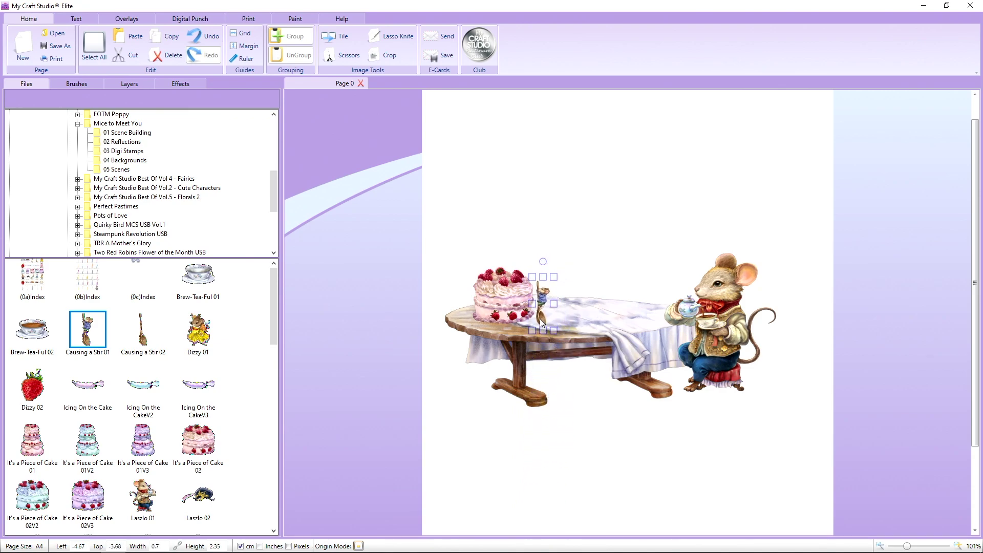
pyautogui.moveTo(543, 259); pyautogui.dragTo(530, 265)
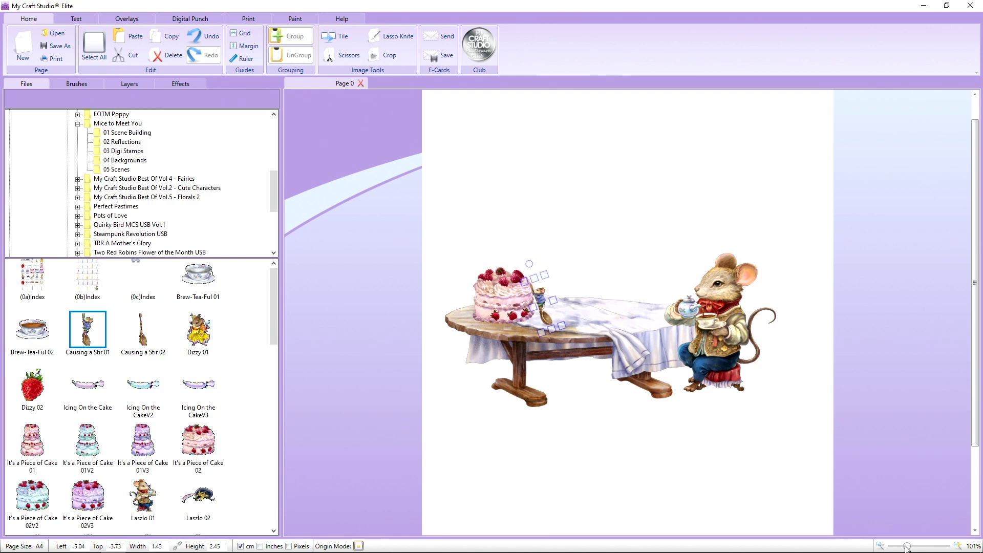
# - Shrink the tilted Causing a Stir 01 mouse to about 1.16 by 2.03 cm beside the cake
pyautogui.moveTo(906, 548); pyautogui.dragTo(916, 547)
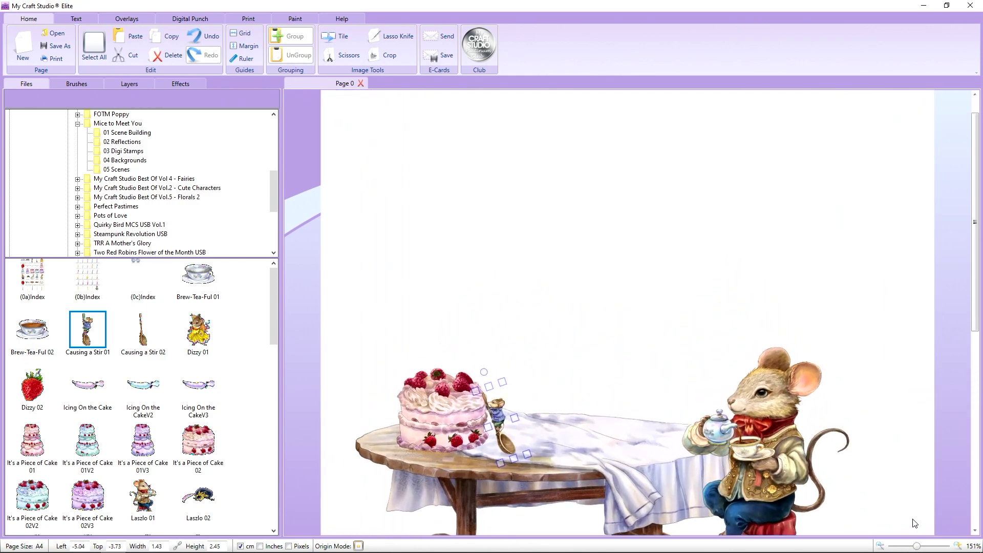
pyautogui.moveTo(974, 320); pyautogui.dragTo(939, 382)
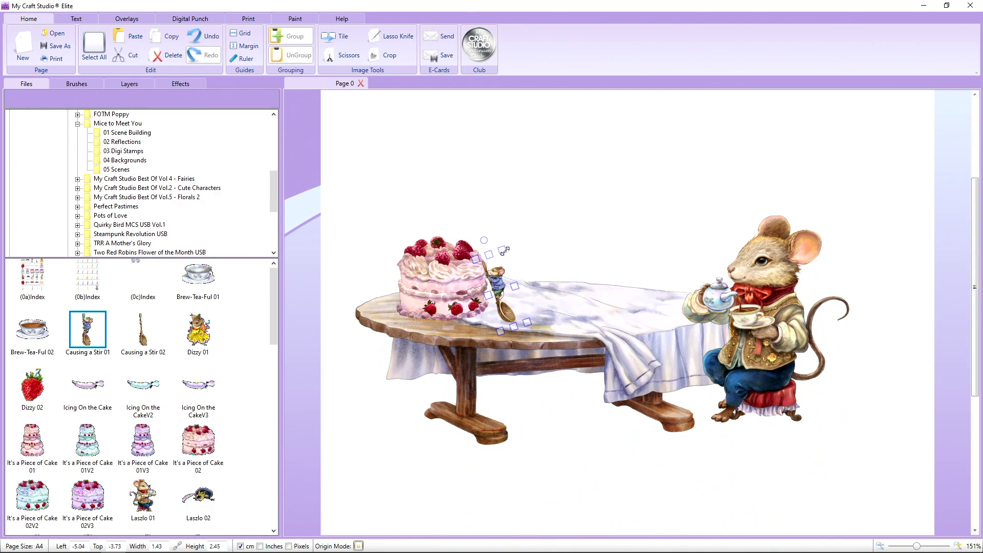
pyautogui.moveTo(505, 250); pyautogui.dragTo(497, 287)
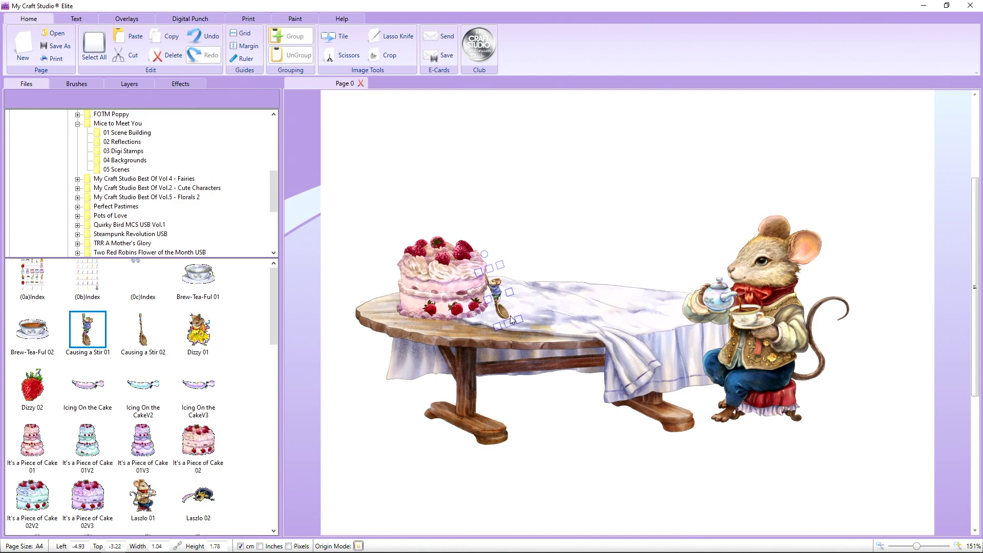
pyautogui.moveTo(519, 319); pyautogui.dragTo(523, 325)
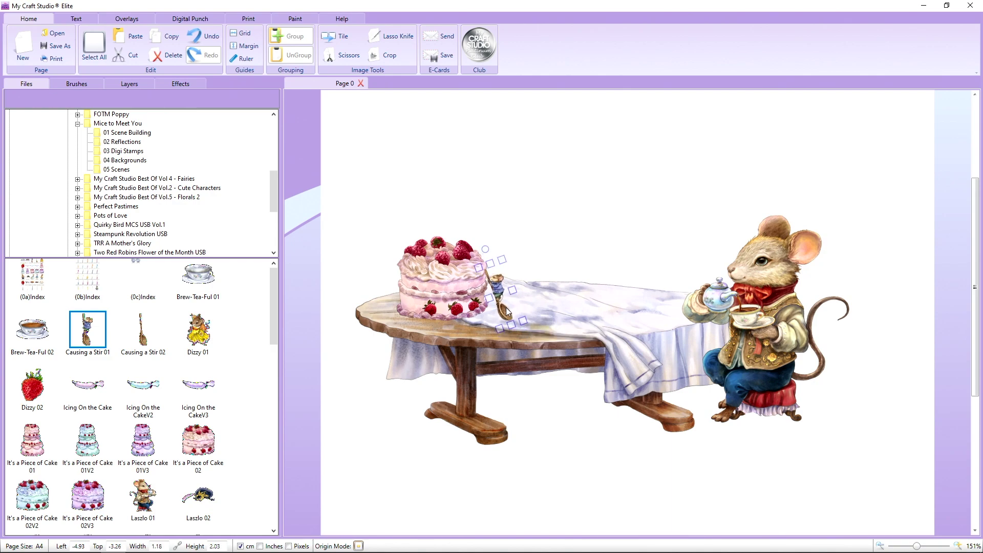
pyautogui.click(349, 349)
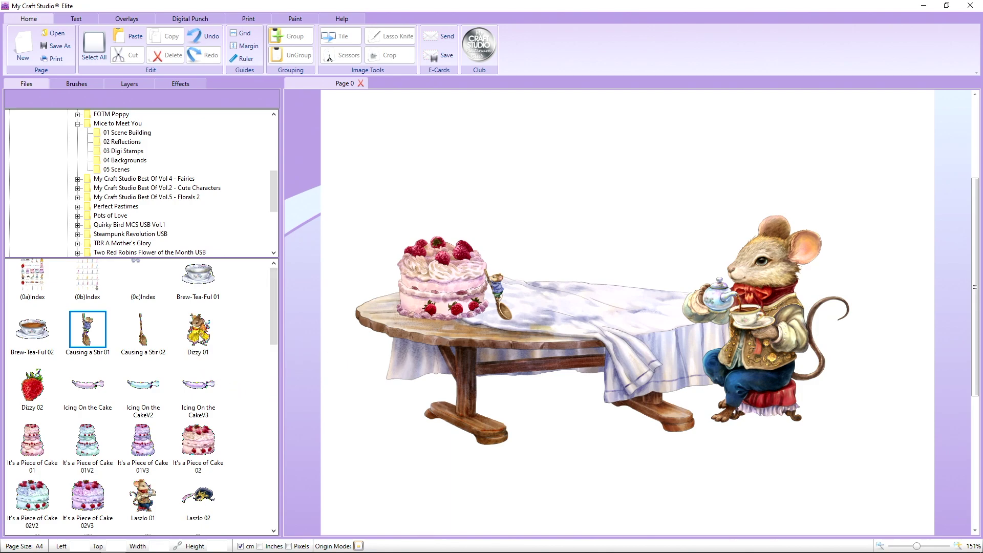
# - Place the Dizzy 01 mouse over the middle of the table and send it to the back
pyautogui.moveTo(196, 334); pyautogui.dragTo(506, 299)
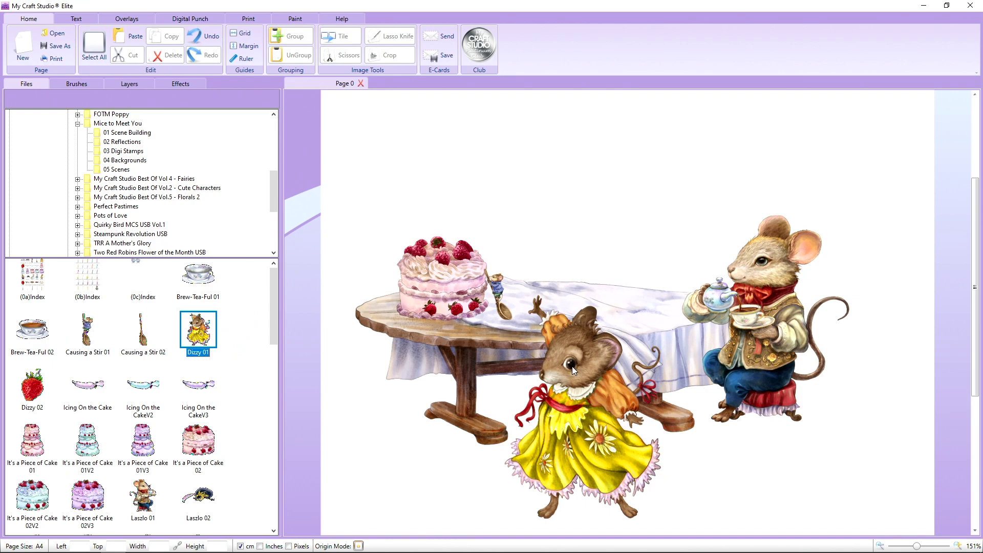
pyautogui.moveTo(572, 417); pyautogui.dragTo(604, 327)
pyautogui.rightClick(603, 332)
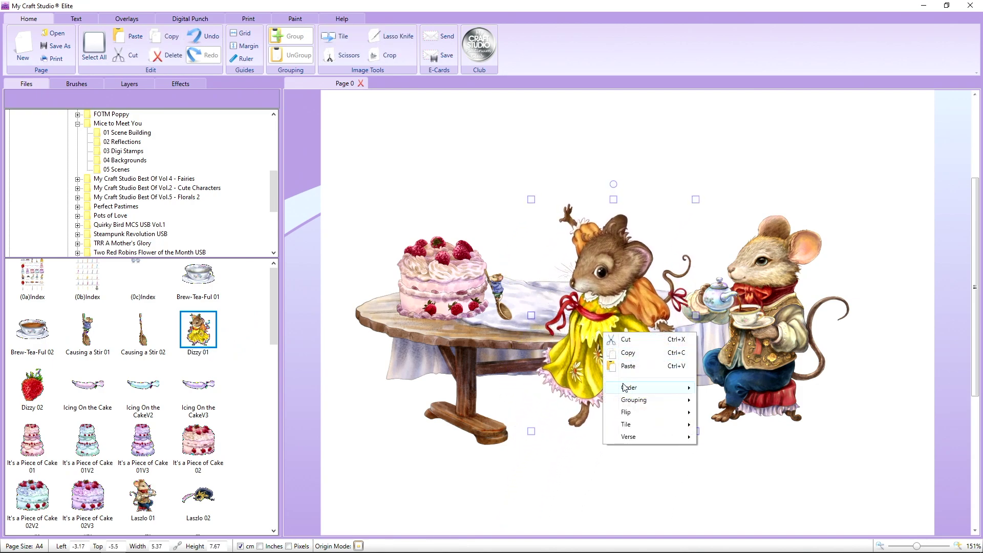
pyautogui.moveTo(625, 388)
pyautogui.click(721, 403)
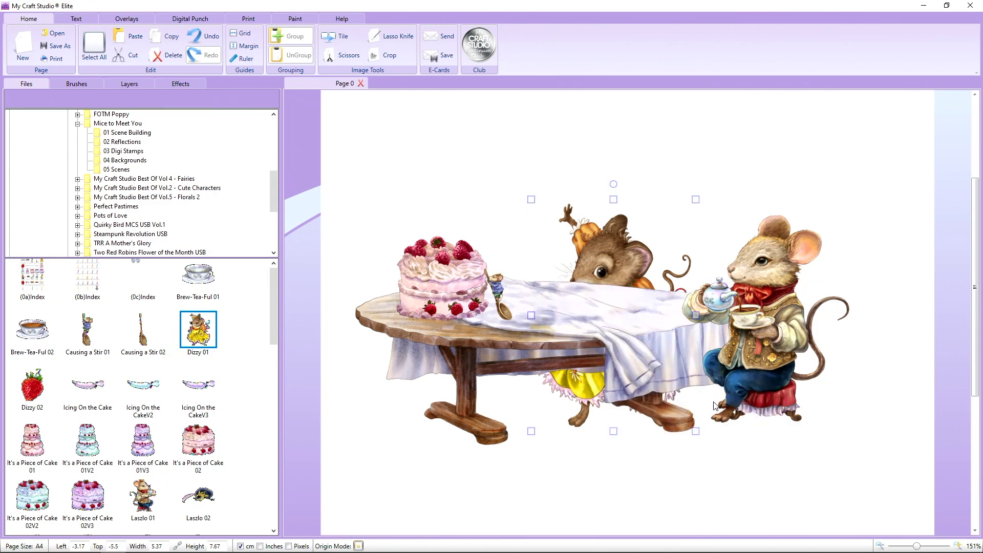
# - Shrink Dizzy 01 to about 3.72 by 5.32 cm and position it peeking over the table's back edge
pyautogui.moveTo(617, 228); pyautogui.dragTo(626, 196)
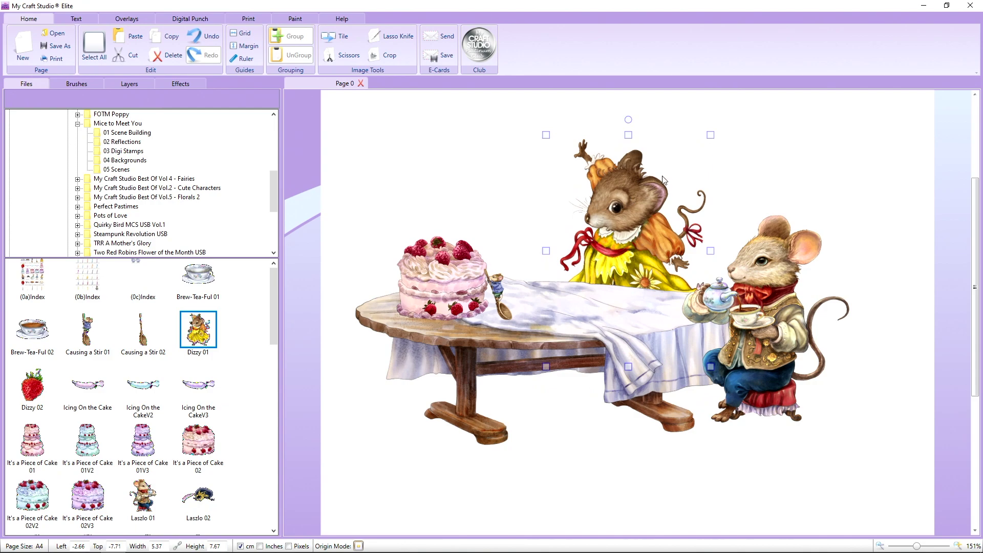
pyautogui.moveTo(712, 135); pyautogui.dragTo(662, 200)
pyautogui.moveTo(614, 259); pyautogui.dragTo(628, 254)
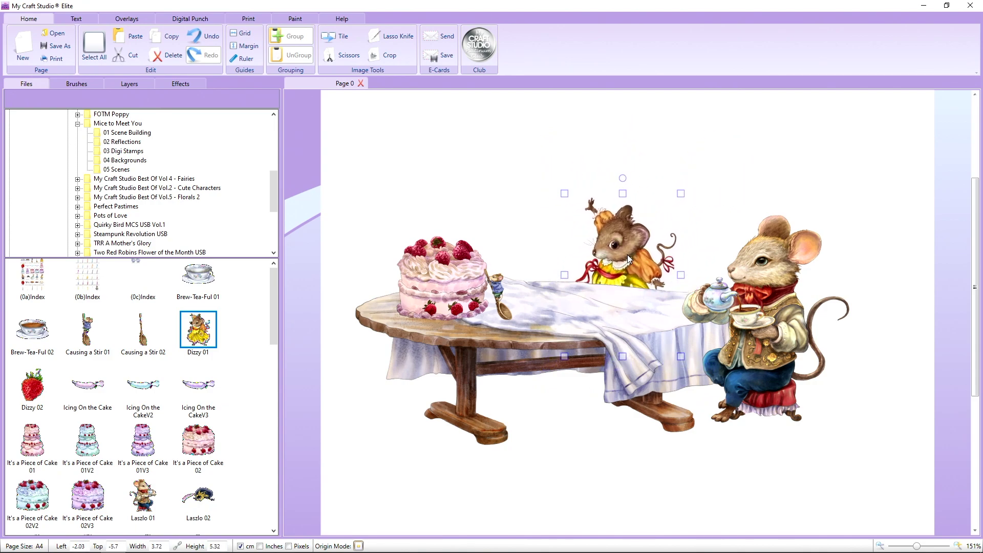
# - Place the Dizzy 02 strawberry in Dizzy 01's raised paw, tilted to the right and shrunk to about 1.29 by 1.13 cm
pyautogui.moveTo(36, 399); pyautogui.dragTo(538, 214)
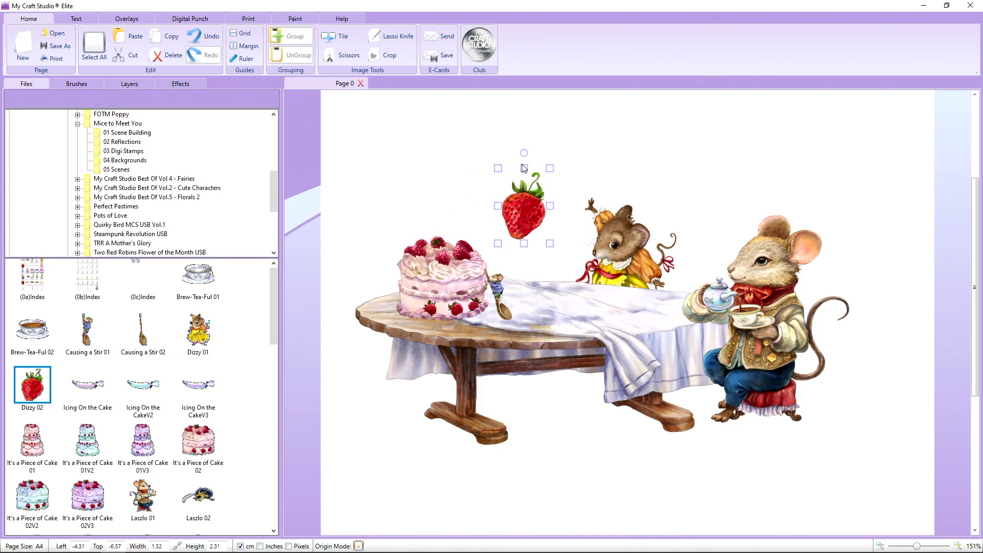
pyautogui.moveTo(527, 156); pyautogui.dragTo(567, 177)
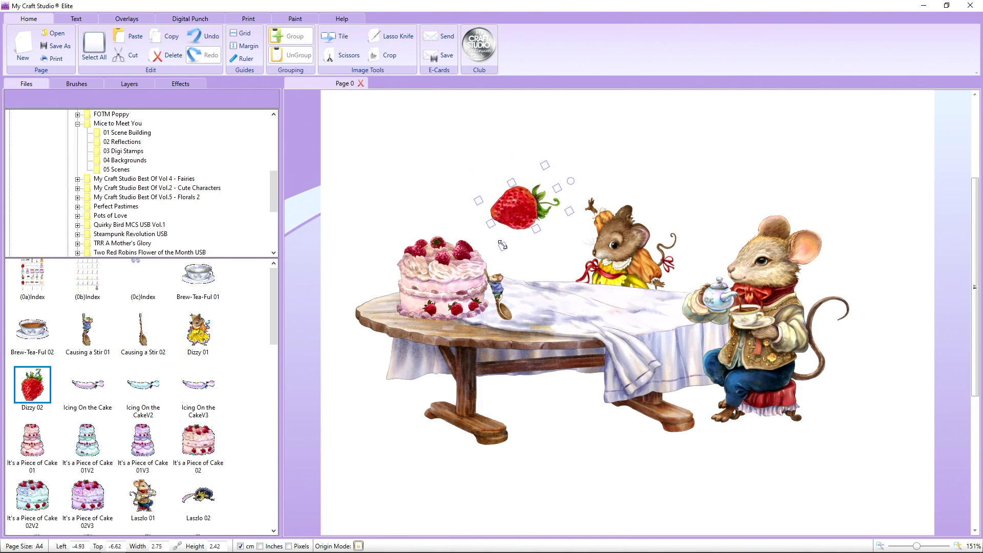
pyautogui.moveTo(502, 244); pyautogui.dragTo(589, 205)
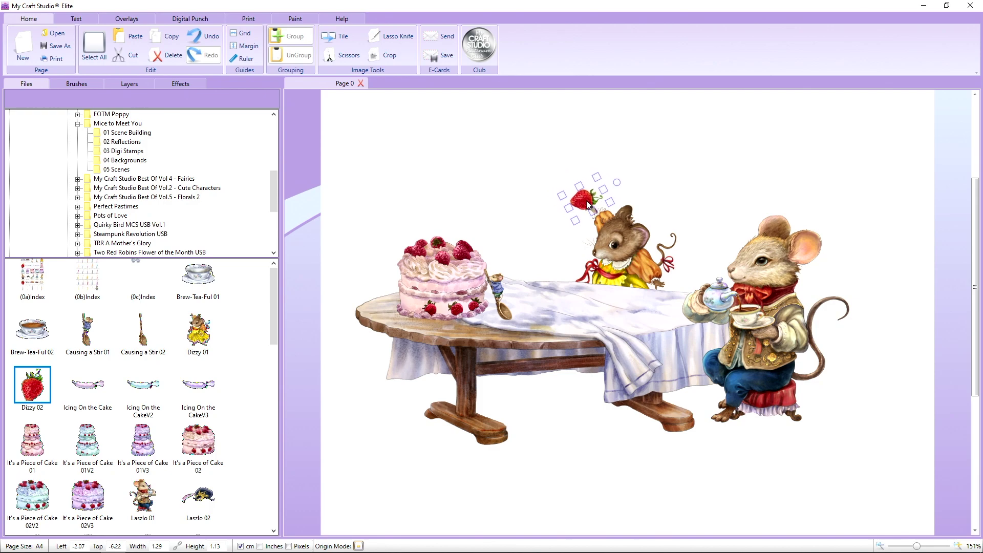
pyautogui.click(545, 214)
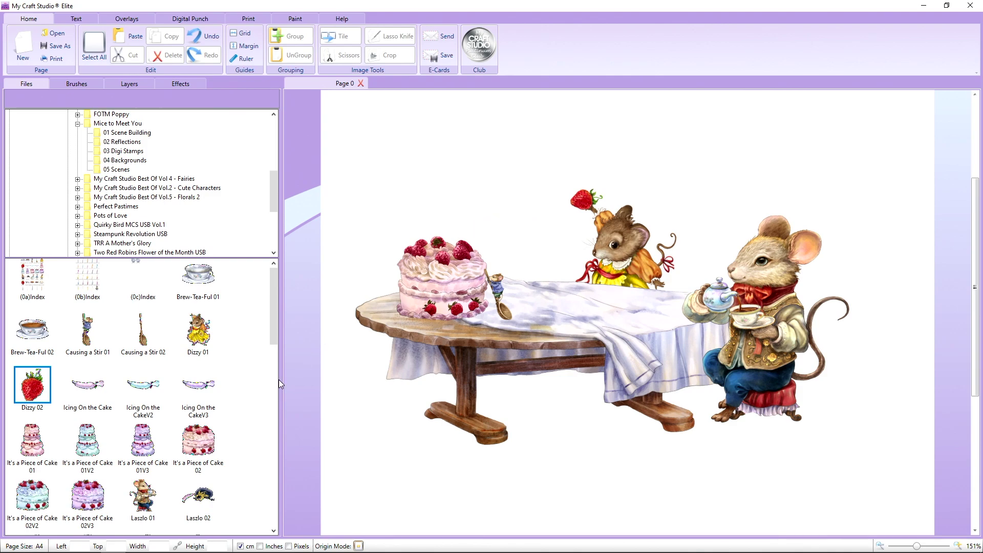
# - Place the Mia 01 mouse over the cake at the table's left end
pyautogui.moveTo(272, 318); pyautogui.dragTo(276, 359)
pyautogui.click(144, 389)
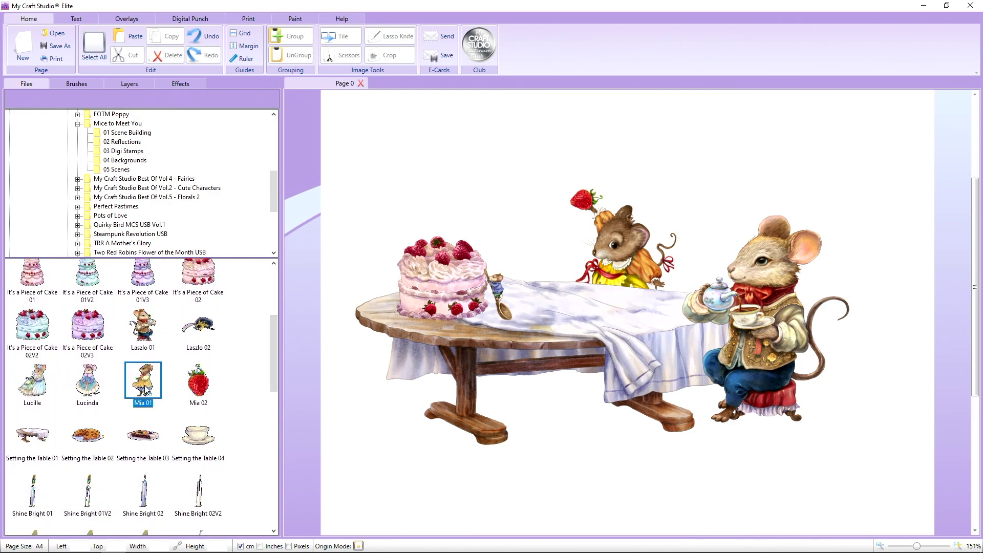
pyautogui.click(355, 338)
pyautogui.moveTo(413, 418); pyautogui.dragTo(400, 337)
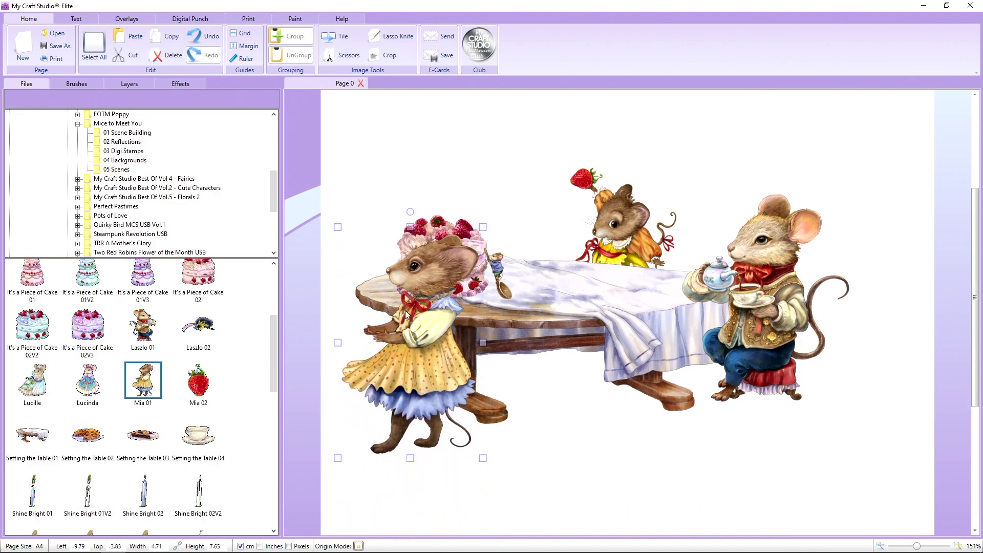
# - Flip Mia 01 horizontally and move it up and left so its paws reach the cake
pyautogui.rightClick(406, 314)
pyautogui.moveTo(428, 390)
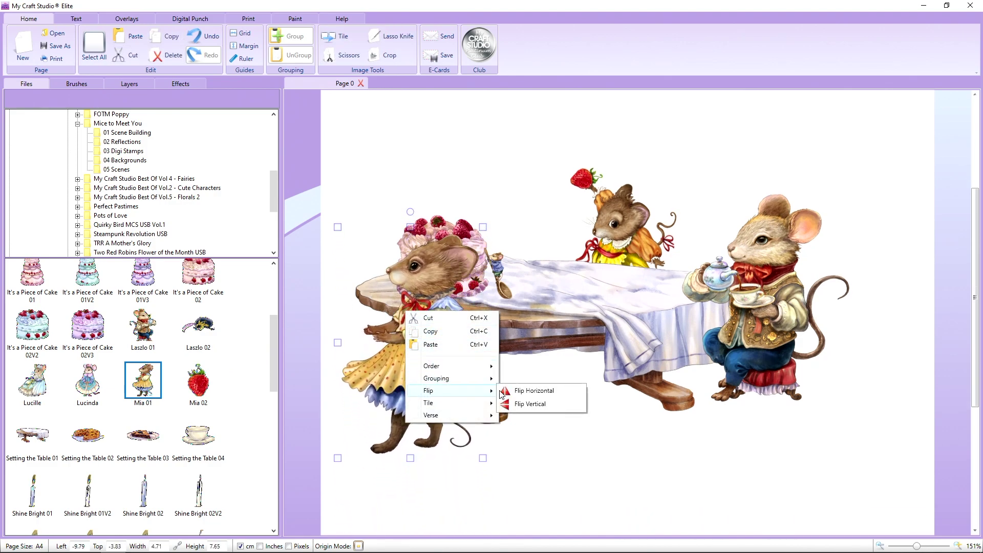
pyautogui.click(505, 392)
pyautogui.moveTo(431, 385); pyautogui.dragTo(383, 329)
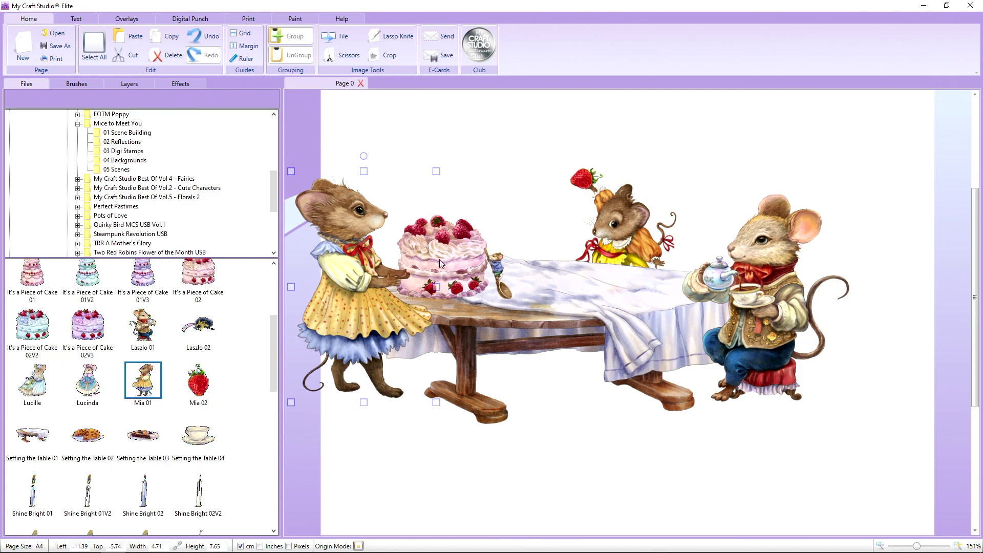
# - Bring the cake to the front so it covers Mia 01's paws, and nudge Mia 01 slightly closer to it
pyautogui.click(434, 247)
pyautogui.rightClick(435, 247)
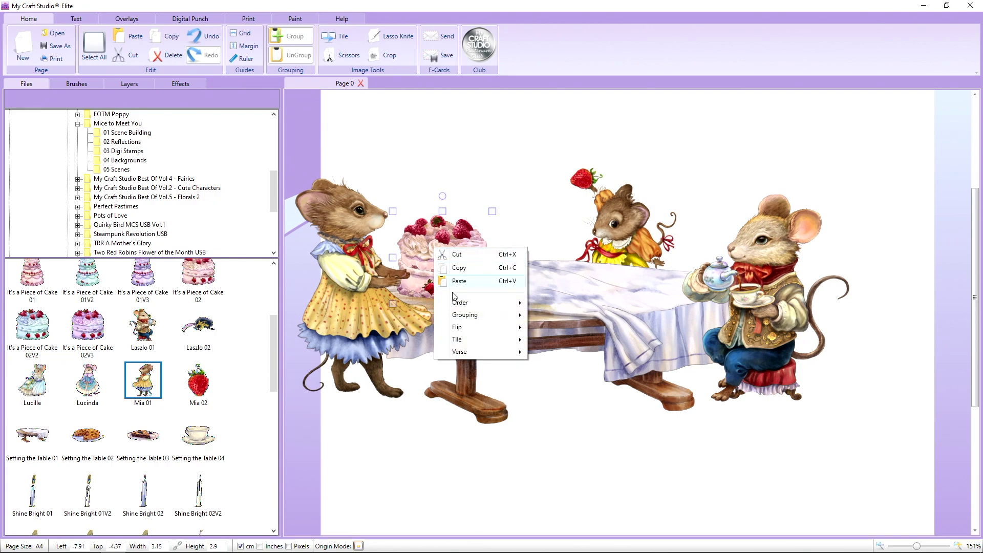
pyautogui.moveTo(457, 308)
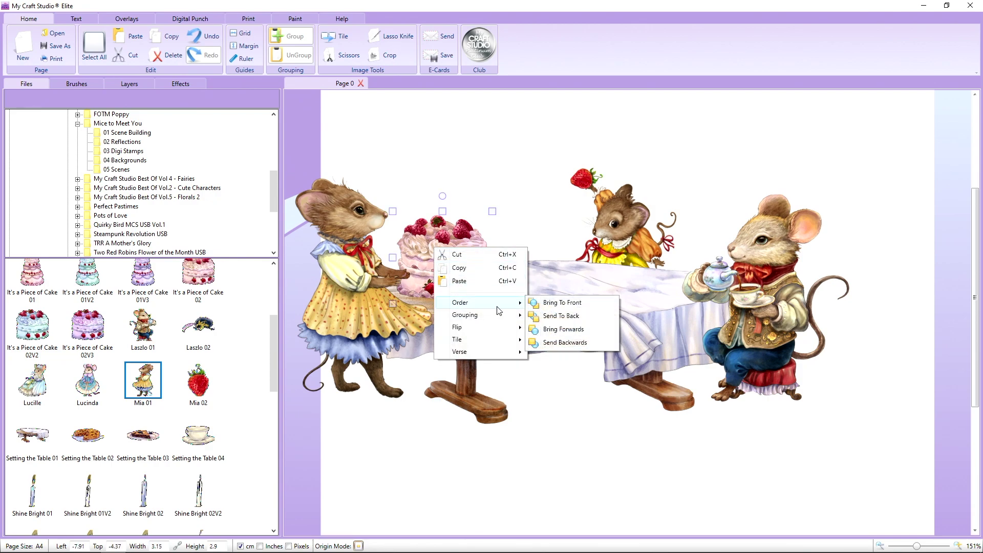
pyautogui.click(550, 334)
pyautogui.rightClick(437, 267)
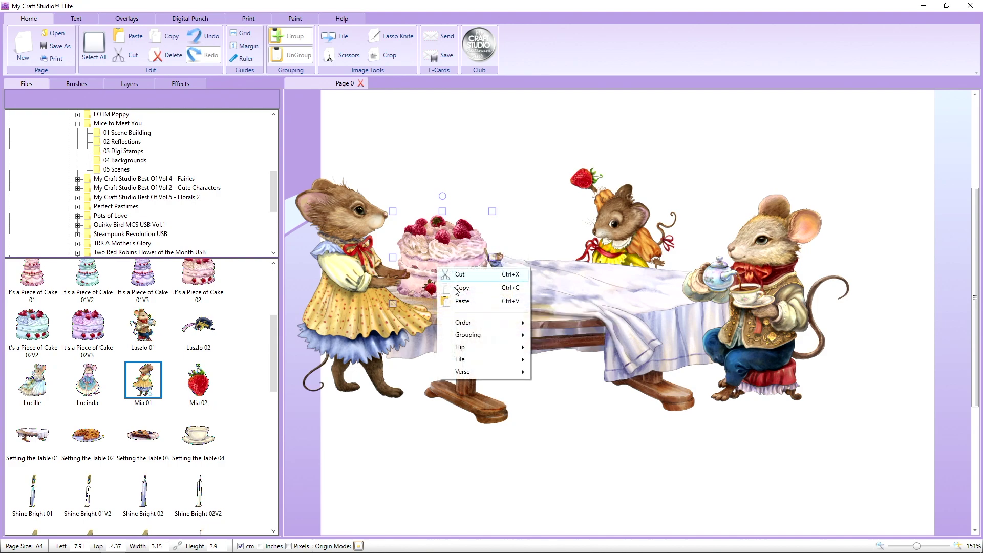
pyautogui.moveTo(473, 325)
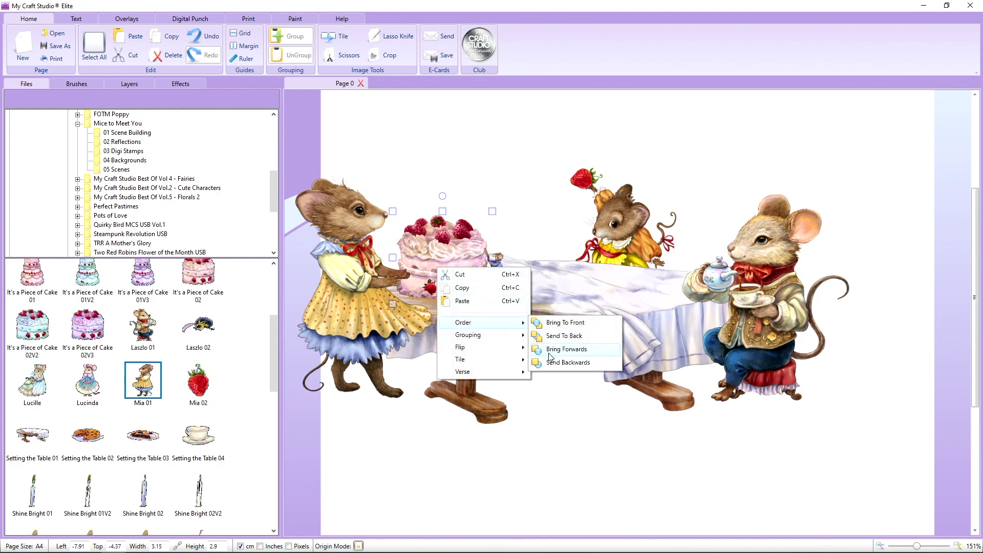
pyautogui.click(561, 324)
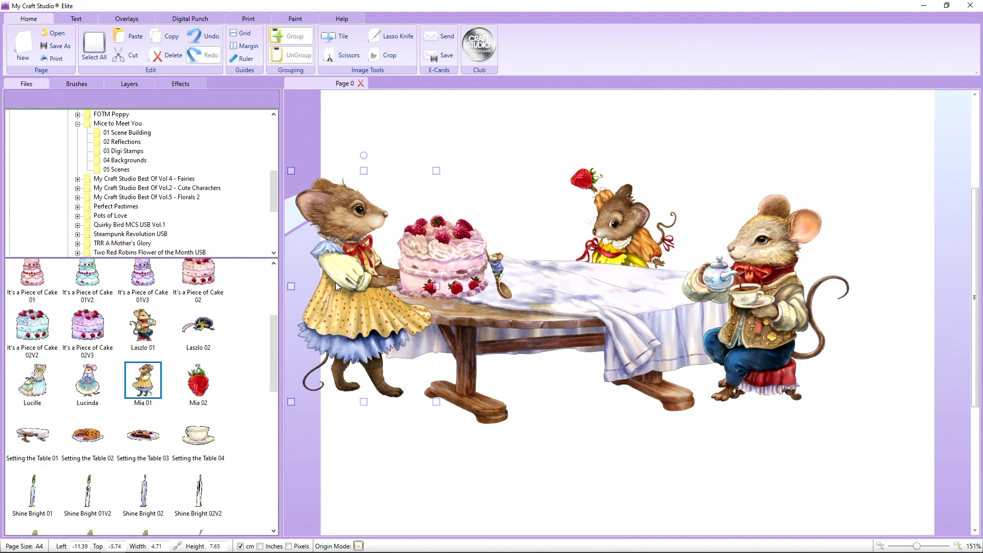
pyautogui.moveTo(336, 281); pyautogui.dragTo(340, 284)
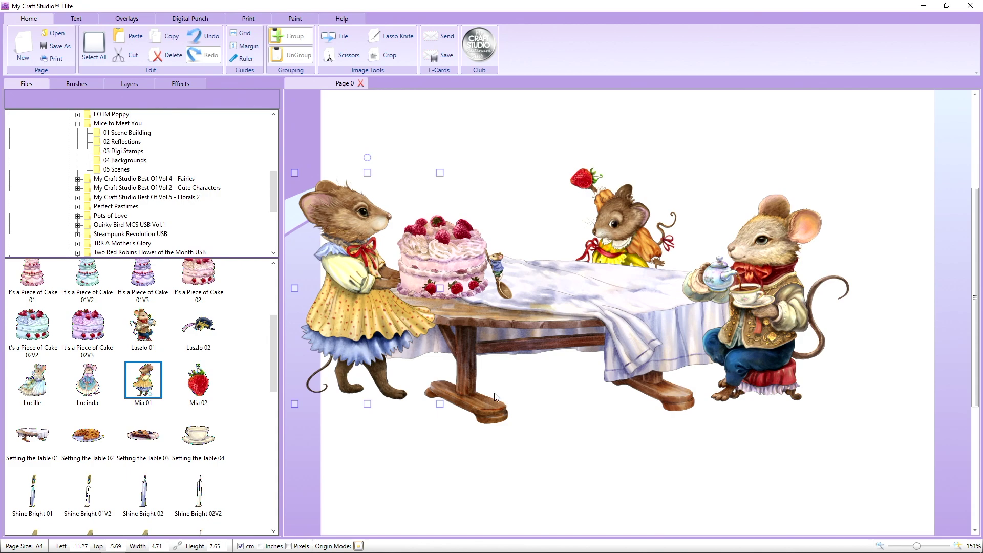
pyautogui.click(604, 439)
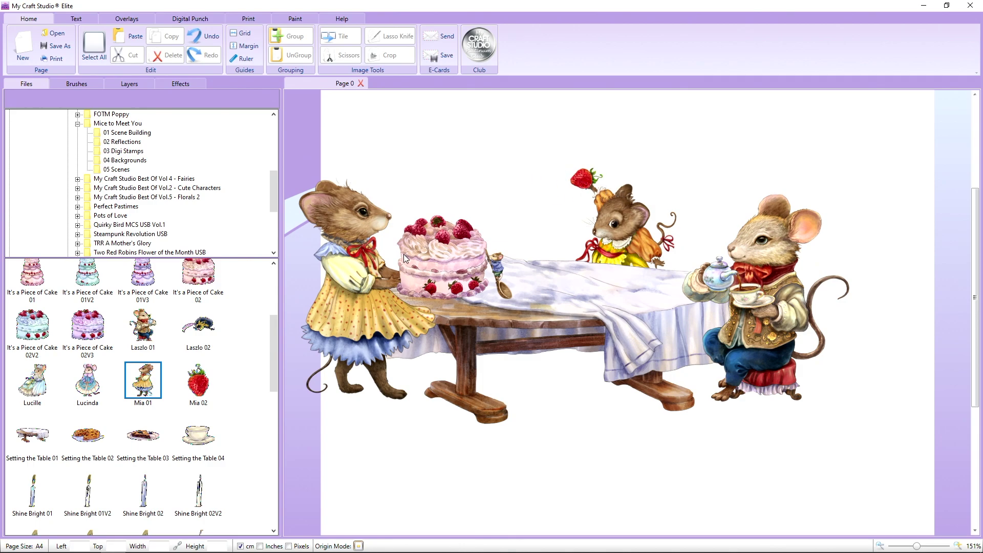
# - Place the Shine Bright 10 candle on top of the cake, shrunk to about 0.51 by 1.03 cm and tilted slightly to the left
pyautogui.click(274, 373)
pyautogui.moveTo(278, 367); pyautogui.dragTo(272, 428)
pyautogui.scroll(-1, 275, 399)
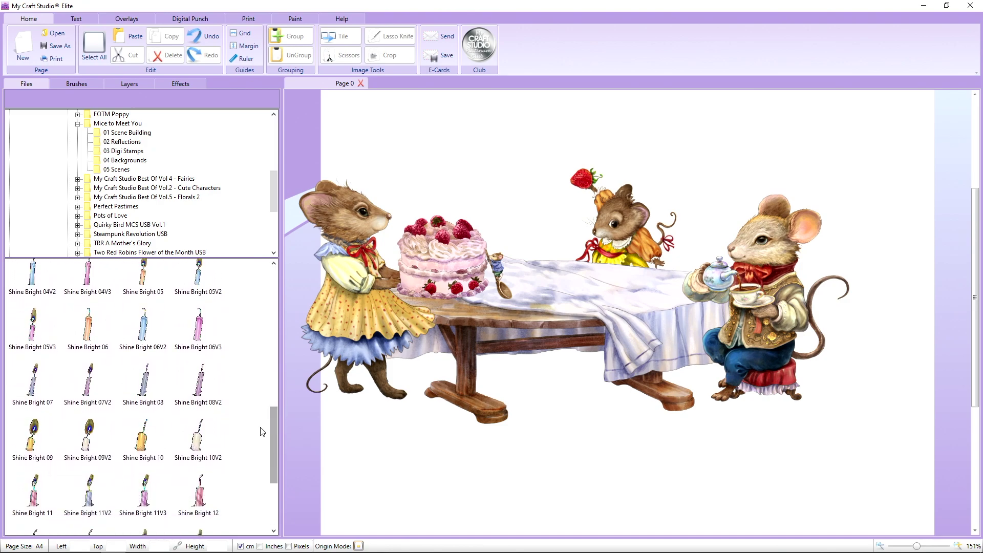
pyautogui.moveTo(145, 449); pyautogui.dragTo(391, 409)
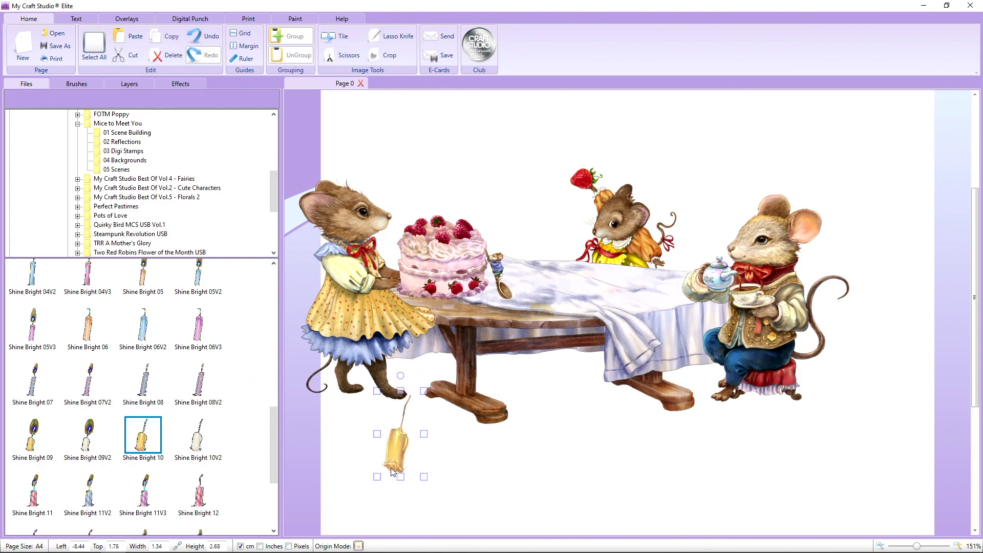
pyautogui.rightClick(424, 390)
pyautogui.click(422, 392)
pyautogui.moveTo(422, 392); pyautogui.dragTo(437, 227)
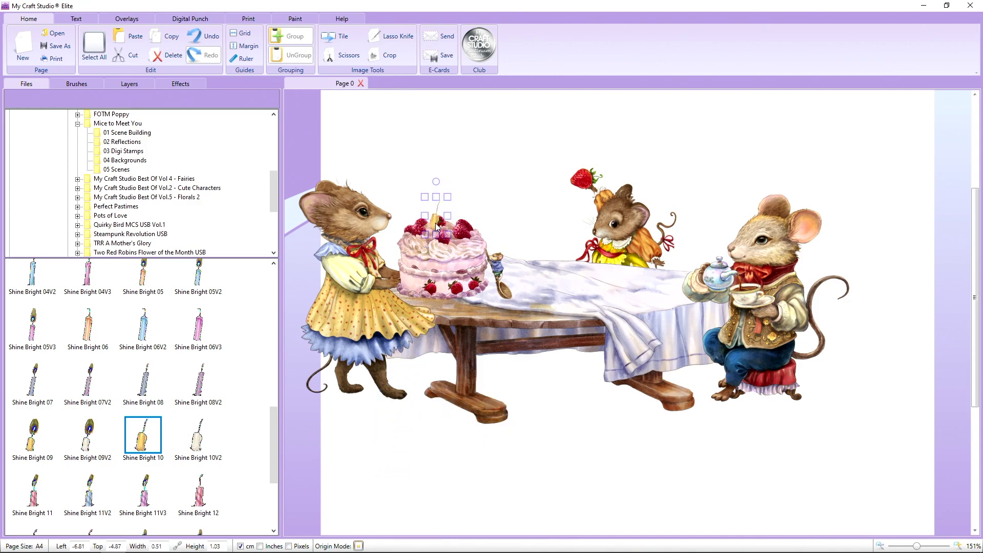
pyautogui.moveTo(436, 182); pyautogui.dragTo(425, 183)
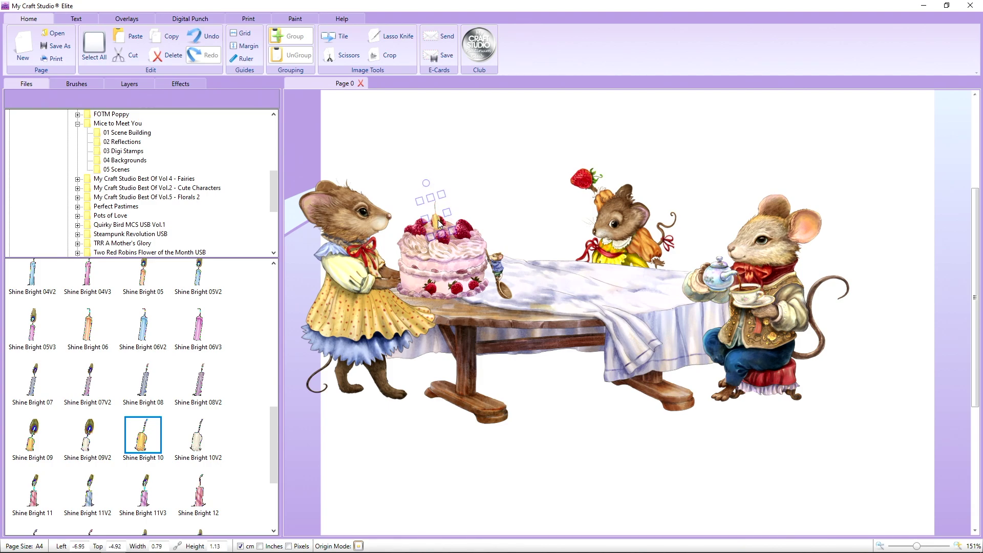
pyautogui.click(481, 201)
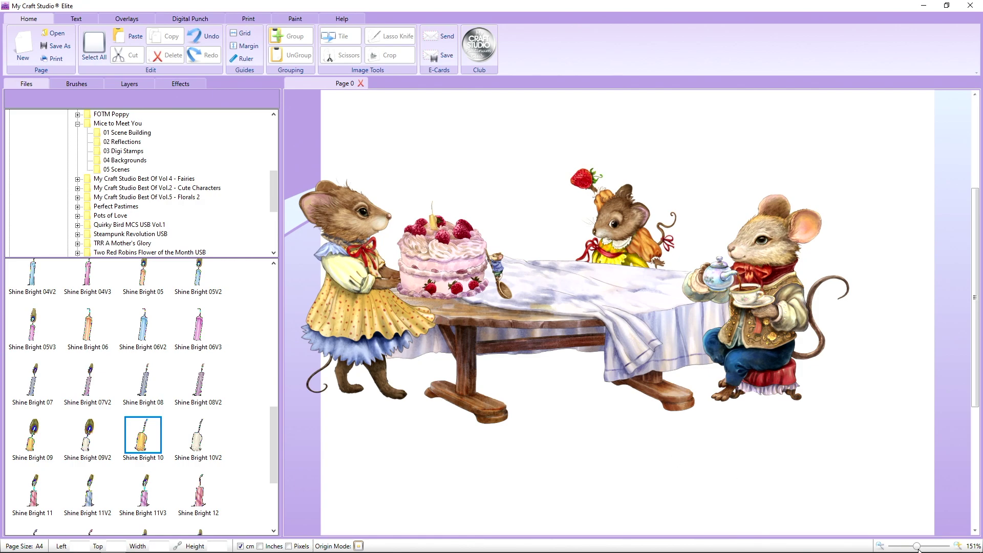
# - Group all the pieces of the tea-party scene into one object
pyautogui.moveTo(918, 546); pyautogui.dragTo(899, 547)
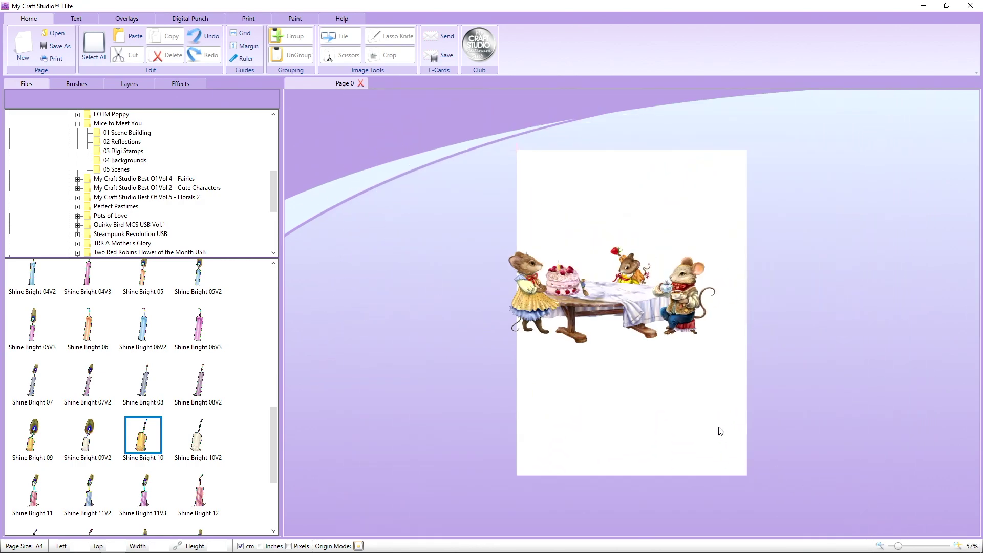
pyautogui.moveTo(470, 211); pyautogui.dragTo(763, 380)
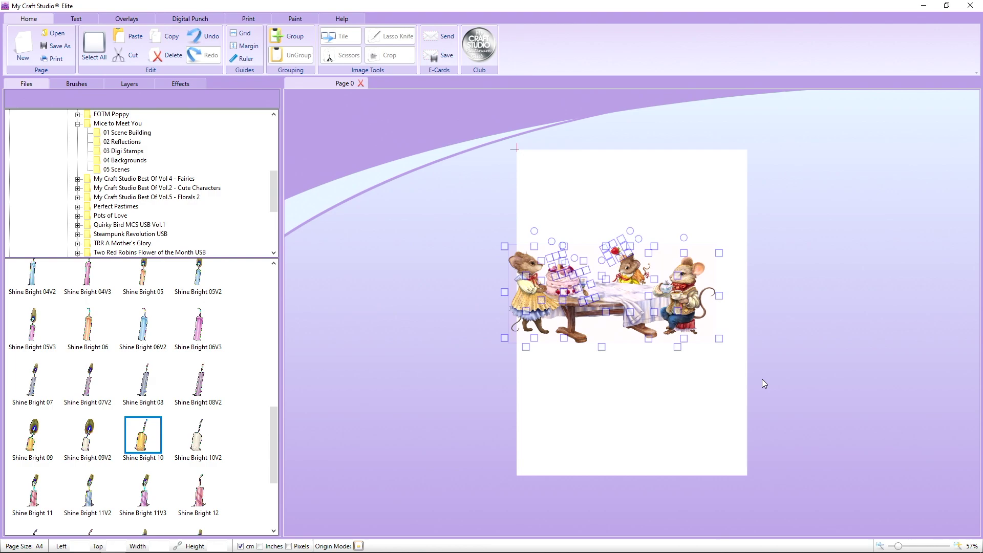
pyautogui.click(583, 369)
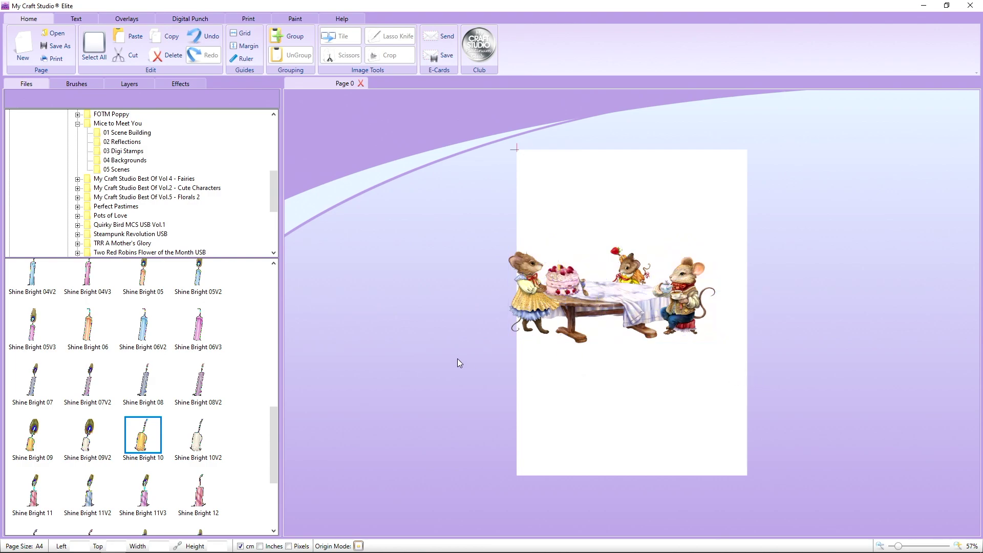
pyautogui.click(95, 55)
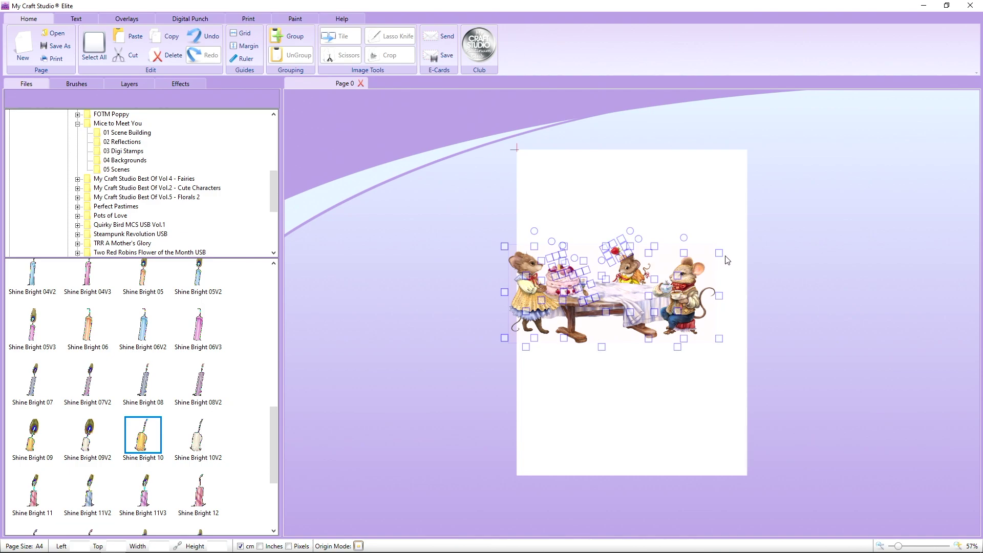
pyautogui.moveTo(719, 253); pyautogui.dragTo(720, 252)
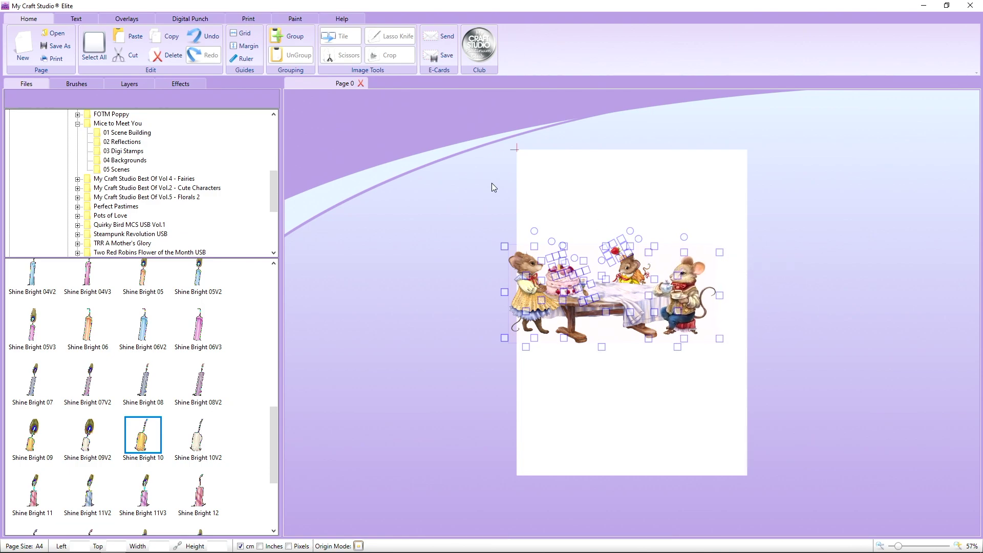
pyautogui.click(296, 40)
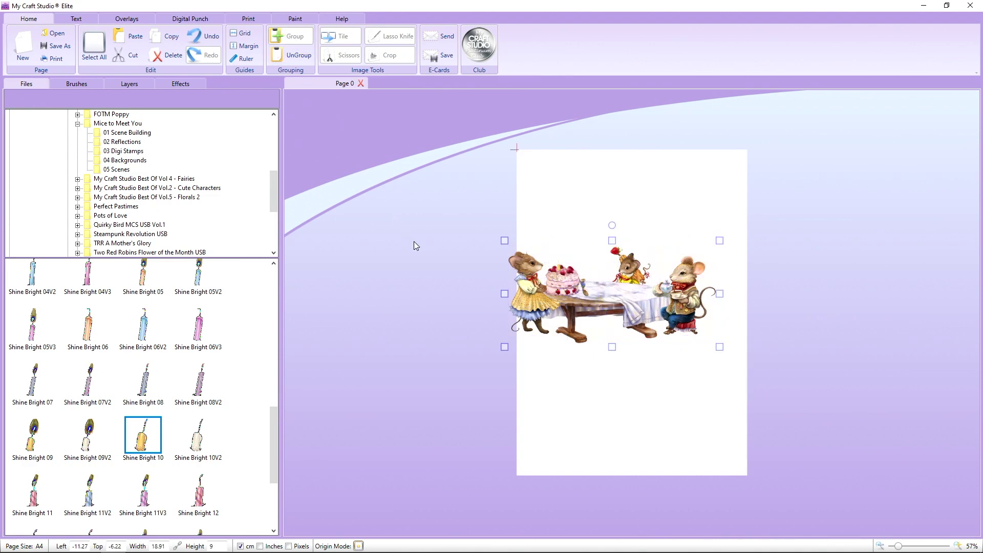
# - Shrink the grouped scene to about 17.47 by 8.31 cm and move it to the upper part of the page
pyautogui.moveTo(505, 239); pyautogui.dragTo(524, 251)
pyautogui.moveTo(719, 254); pyautogui.dragTo(733, 248)
pyautogui.moveTo(655, 314); pyautogui.dragTo(653, 231)
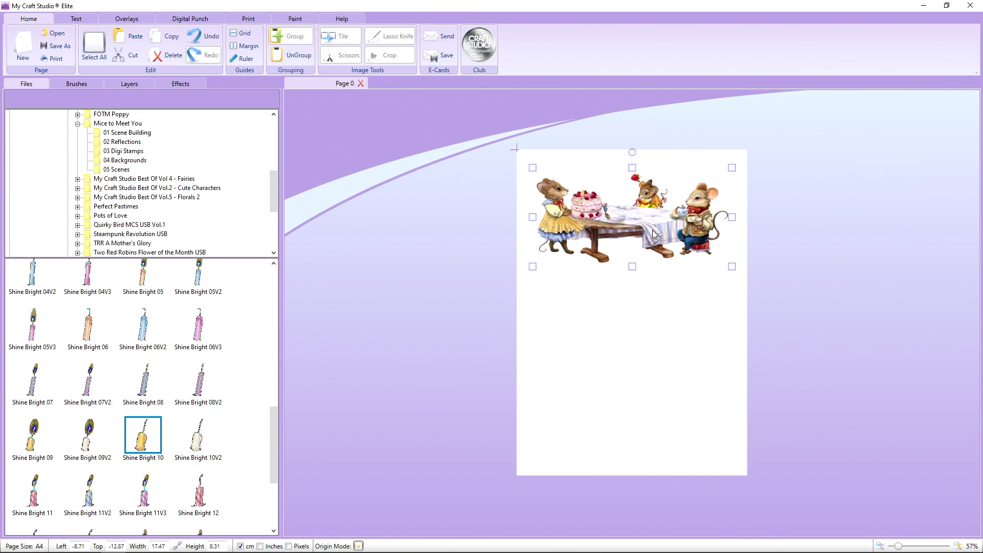
# - Duplicate the grouped scene below the original and shrink the copy to about 10.92 by 5.19 cm
pyautogui.rightClick(613, 228)
pyautogui.click(630, 250)
pyautogui.rightClick(628, 246)
pyautogui.moveTo(629, 228); pyautogui.dragTo(626, 327)
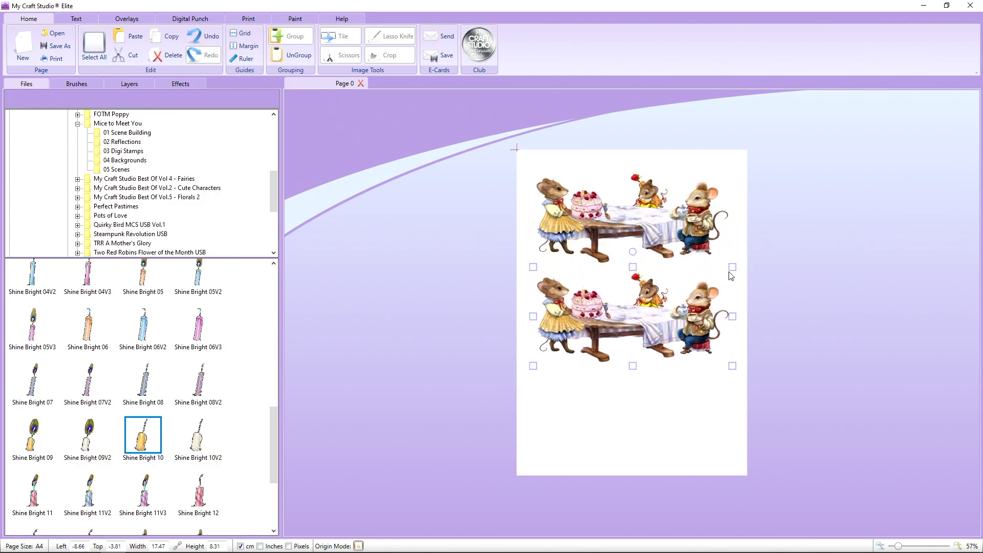
pyautogui.moveTo(733, 266); pyautogui.dragTo(661, 305)
pyautogui.moveTo(618, 338); pyautogui.dragTo(614, 323)
# - Duplicate the smaller scene and place the new copy below it and to its right
pyautogui.rightClick(614, 323)
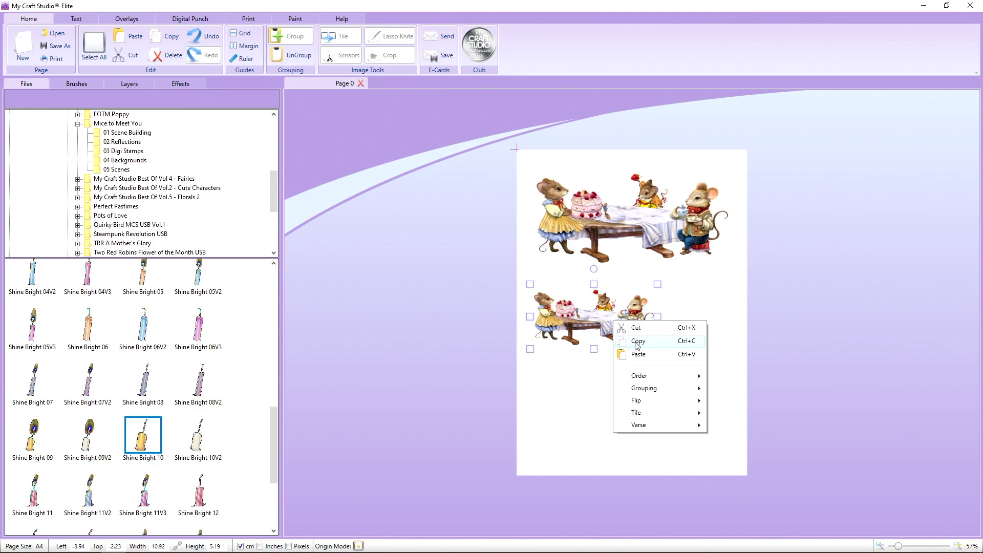
pyautogui.click(638, 341)
pyautogui.rightClick(622, 315)
pyautogui.click(635, 348)
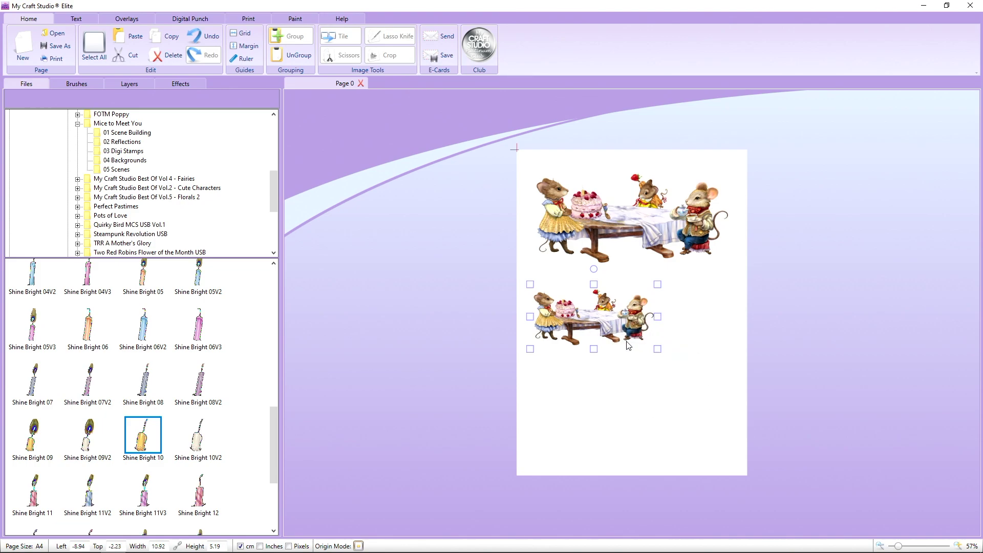
pyautogui.moveTo(629, 346); pyautogui.dragTo(693, 383)
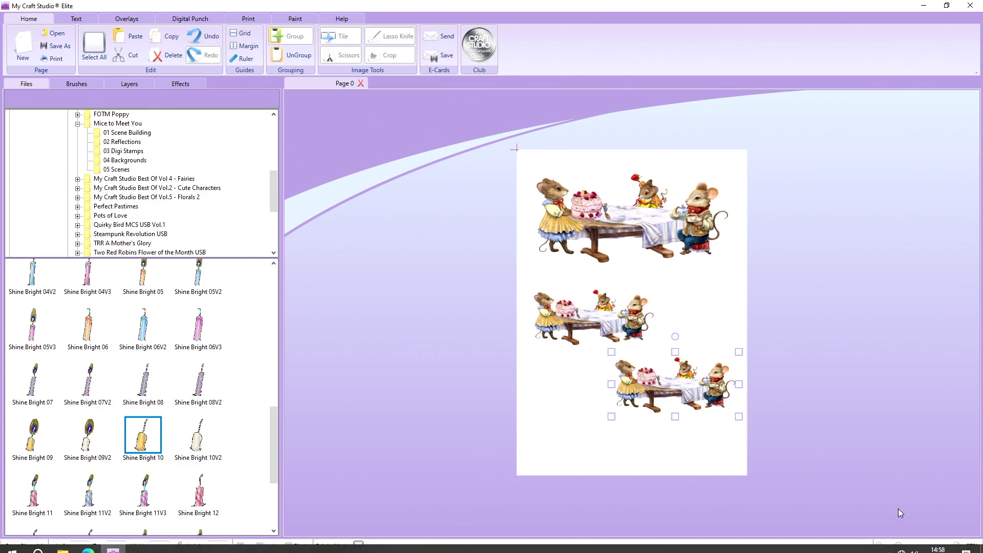
# - Ungroup the lowest scene copy and delete its seated mouse with the teapot and teacup
pyautogui.moveTo(899, 546); pyautogui.dragTo(912, 546)
pyautogui.scroll(-3, 821, 454)
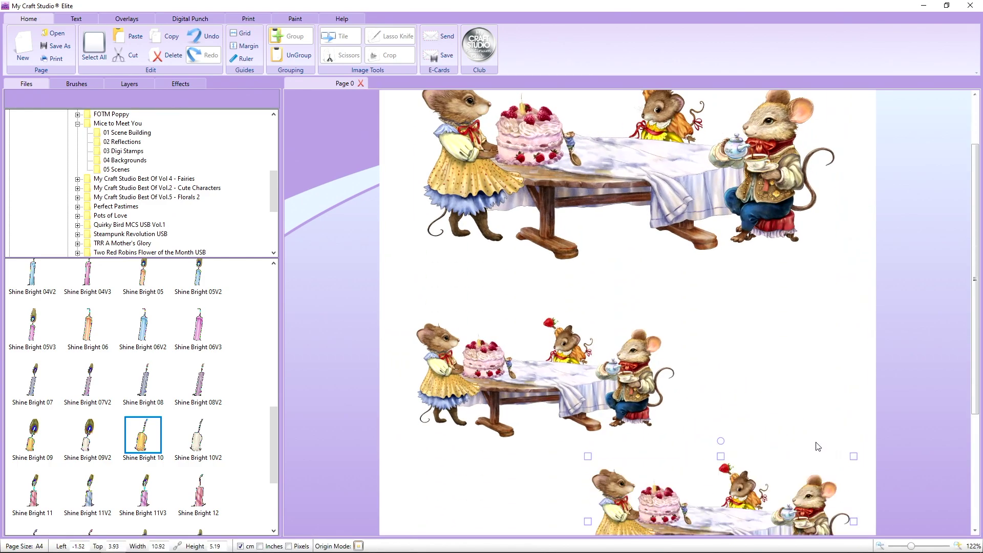
pyautogui.rightClick(739, 422)
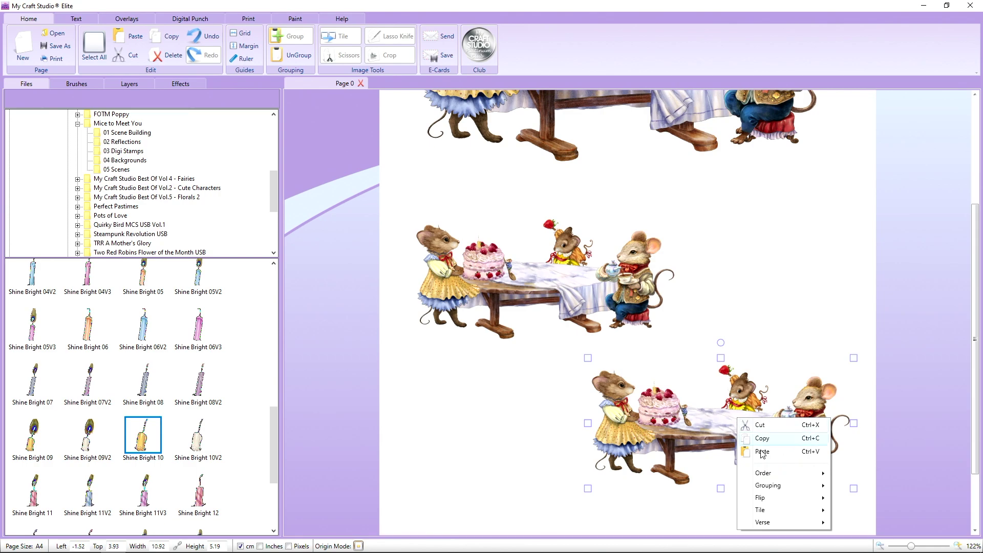
pyautogui.moveTo(768, 486)
pyautogui.click(858, 499)
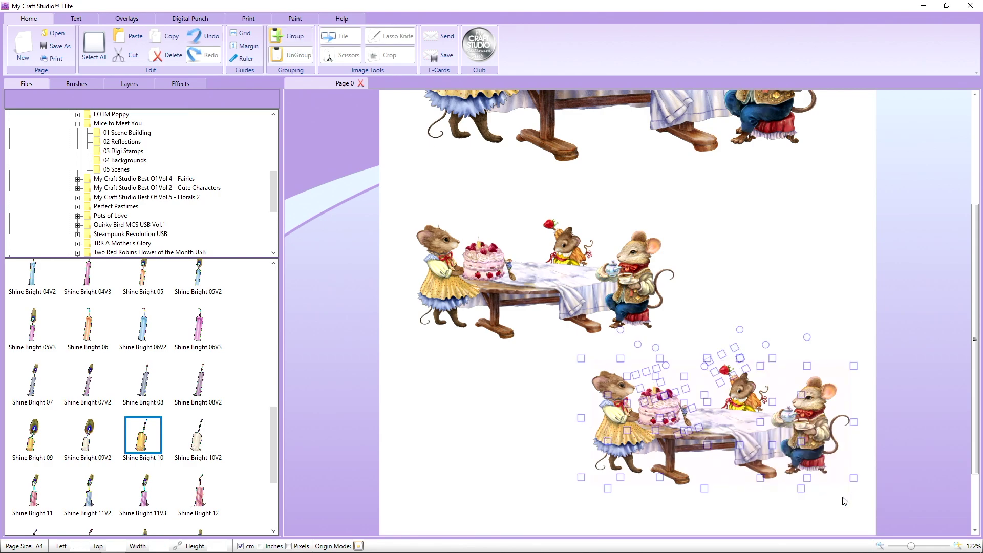
pyautogui.click(896, 442)
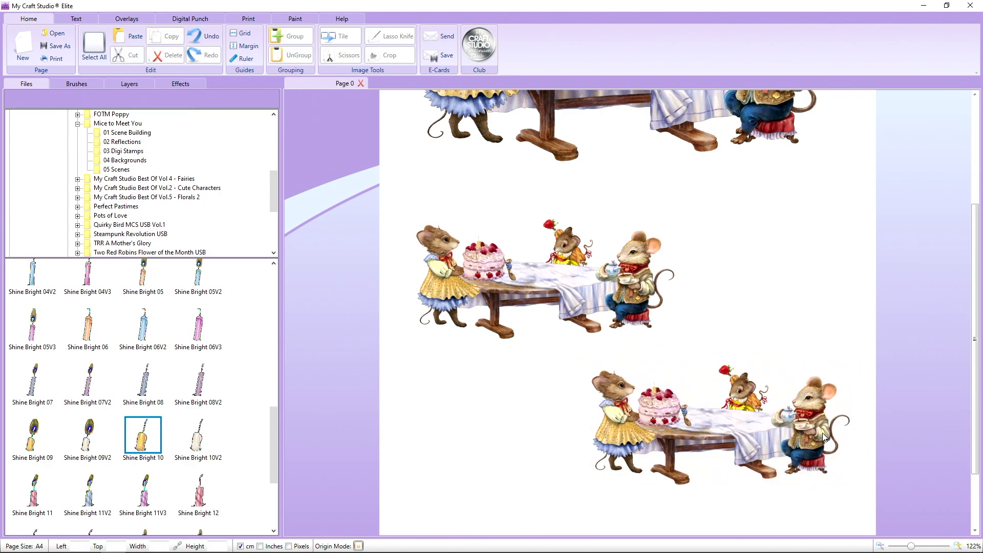
pyautogui.click(823, 436)
pyautogui.press('Delete')
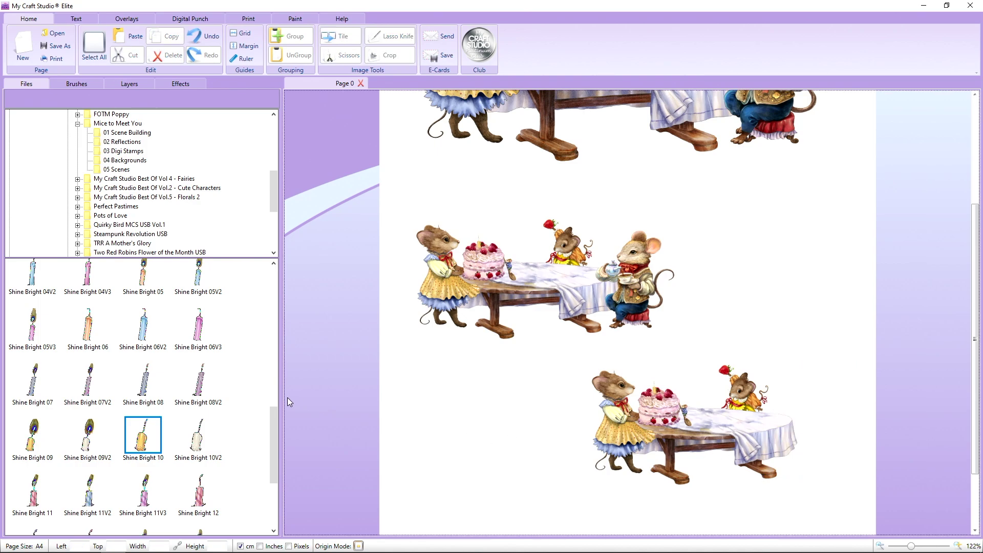
# - Place the Star Baker mouse at the right end of the lowest table, shrunk to about 2.68 by 4.36 cm
pyautogui.moveTo(274, 414); pyautogui.dragTo(273, 476)
pyautogui.moveTo(144, 453); pyautogui.dragTo(430, 365)
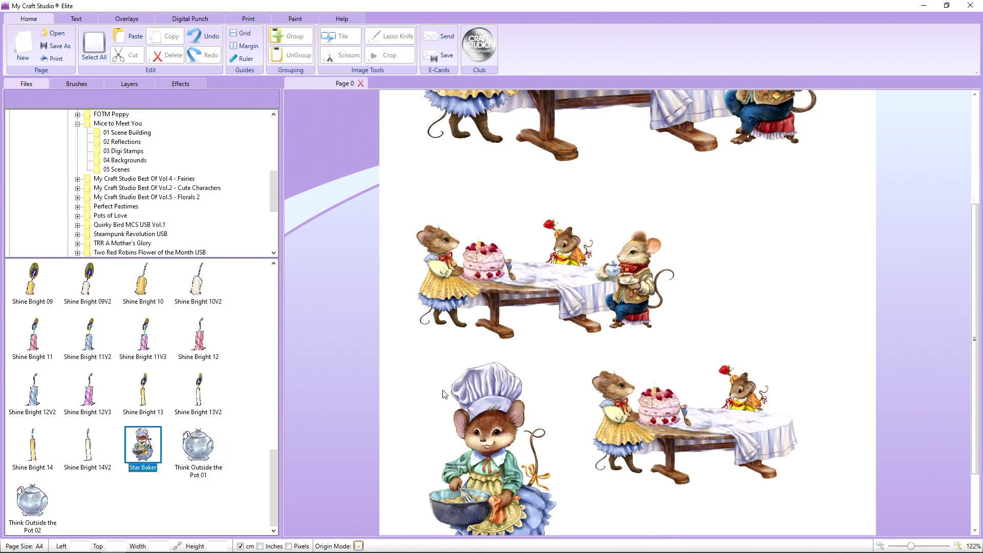
pyautogui.scroll(-1, 445, 394)
pyautogui.moveTo(475, 417); pyautogui.dragTo(763, 311)
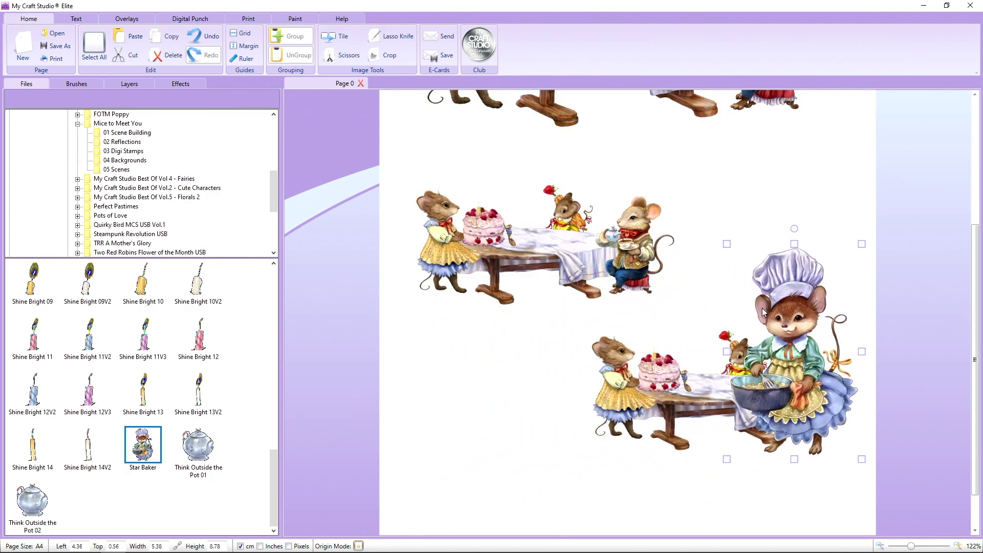
pyautogui.moveTo(732, 244); pyautogui.dragTo(794, 311)
pyautogui.moveTo(815, 364); pyautogui.dragTo(789, 348)
pyautogui.rightClick(796, 349)
pyautogui.click(802, 343)
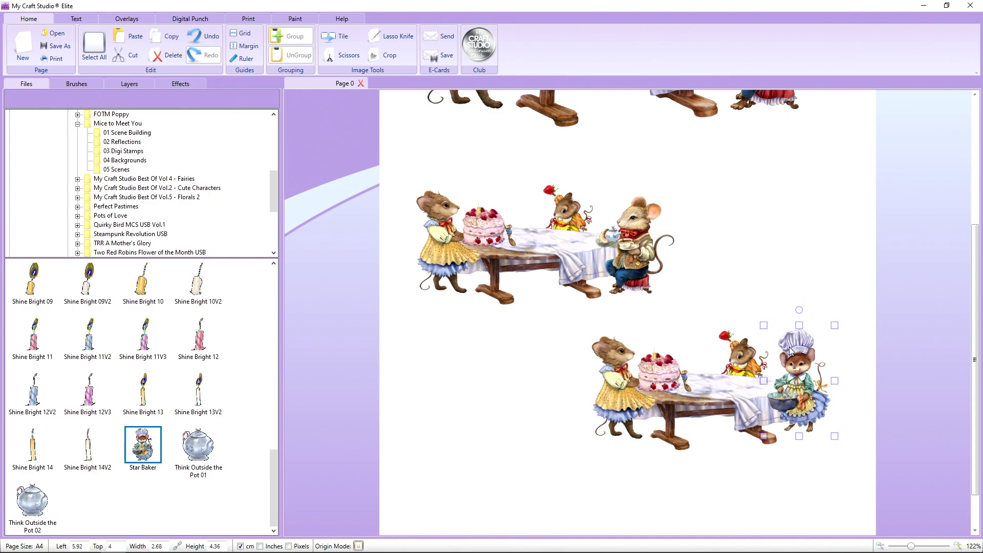
pyautogui.click(571, 392)
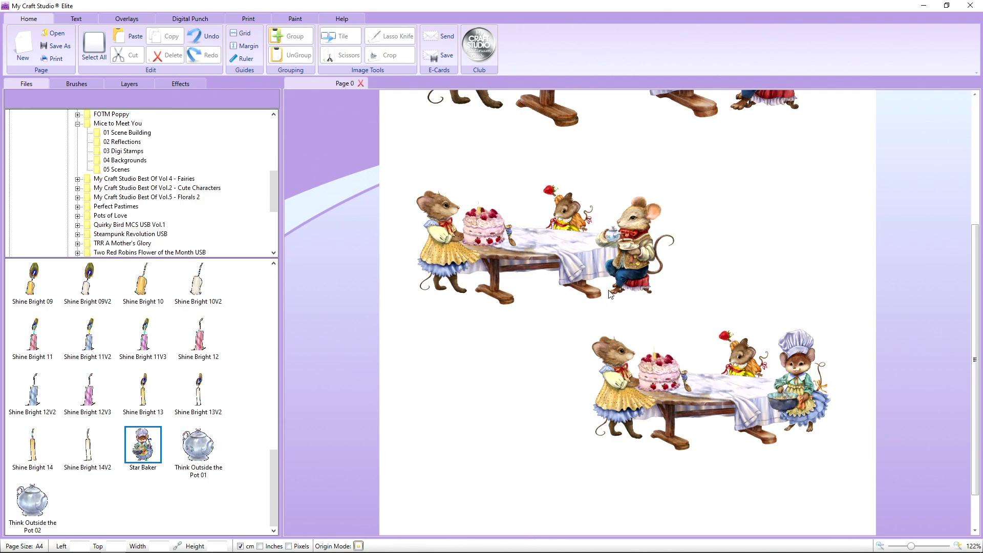
# - In the lowest scene, move the Dizzy 01 mouse left beside the cake and its strawberry to just above the cake
pyautogui.click(716, 367)
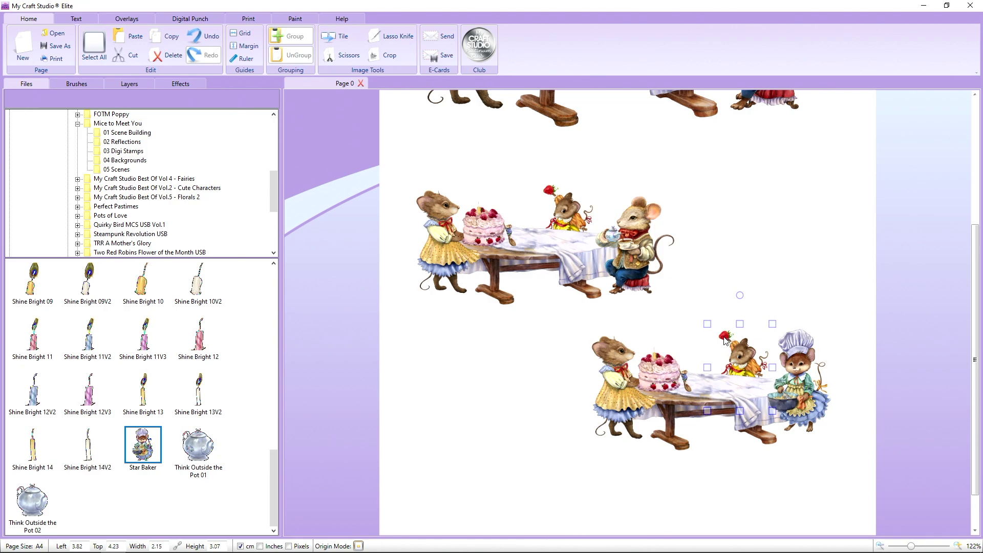
pyautogui.moveTo(744, 355); pyautogui.dragTo(680, 340)
pyautogui.click(725, 335)
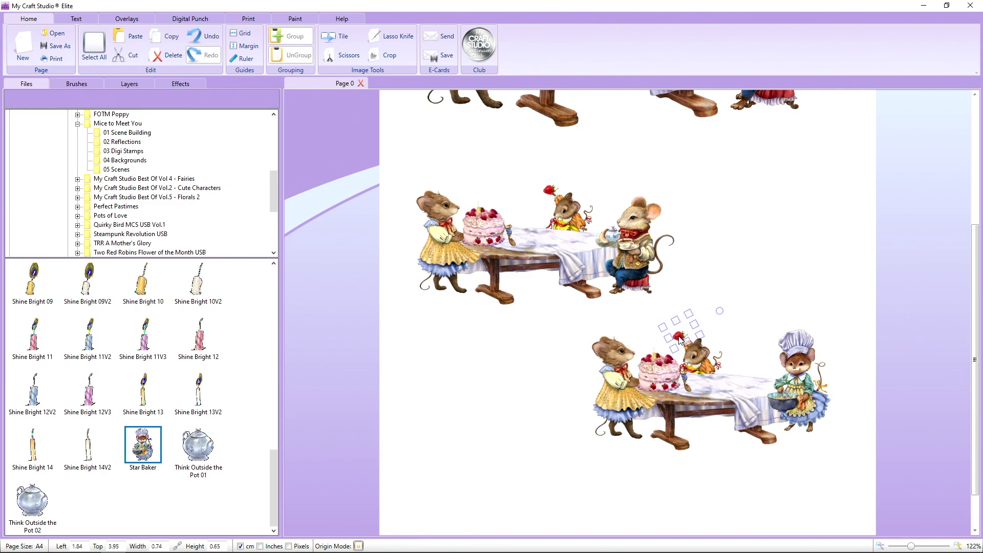
pyautogui.click(569, 339)
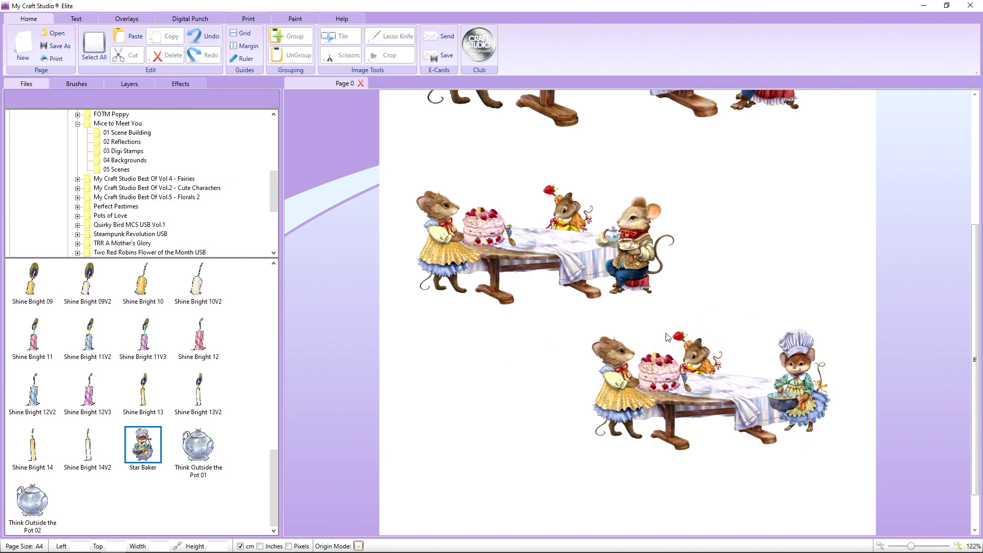
pyautogui.moveTo(677, 337); pyautogui.dragTo(671, 343)
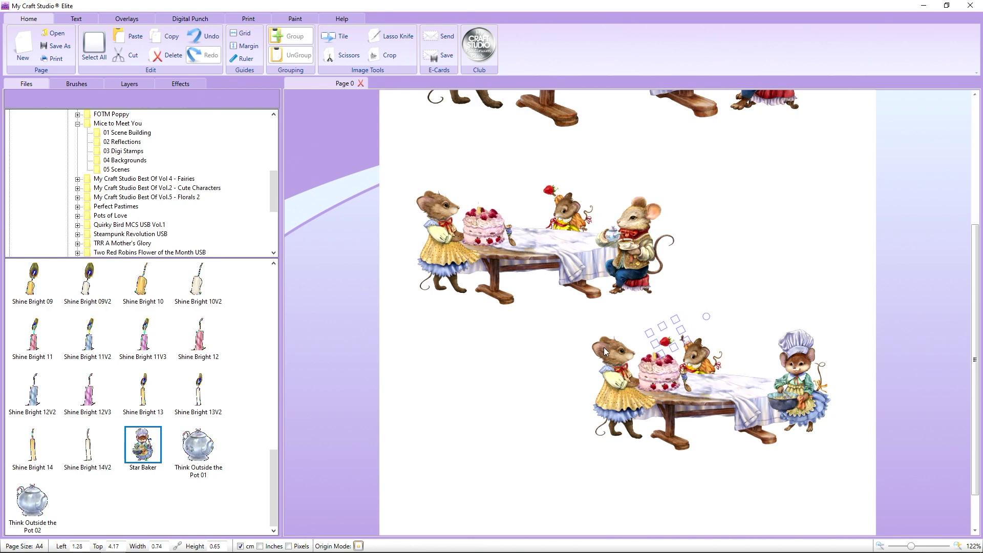
pyautogui.click(493, 370)
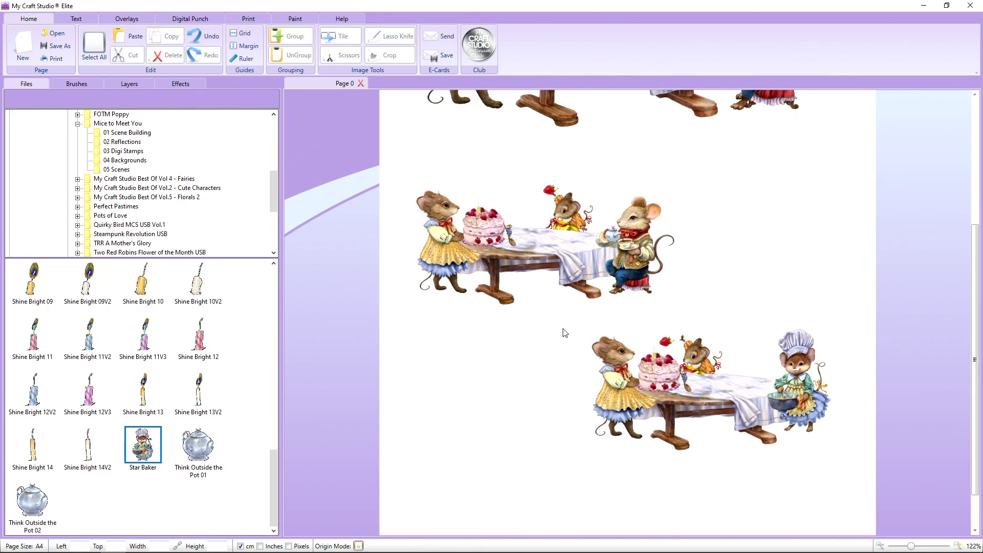
# - Group all the pieces of the lowest scene with the Star Baker mouse
pyautogui.moveTo(868, 299); pyautogui.dragTo(536, 490)
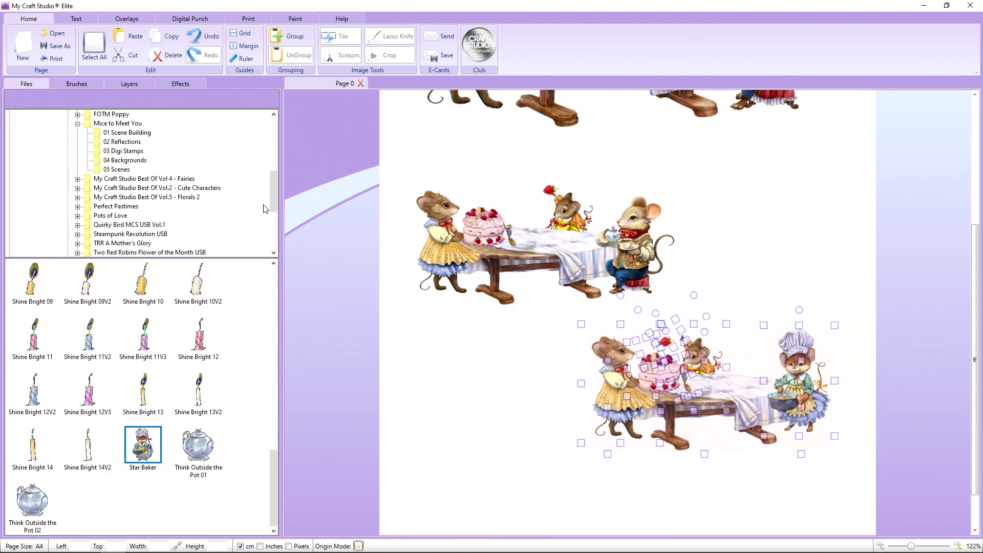
pyautogui.click(291, 36)
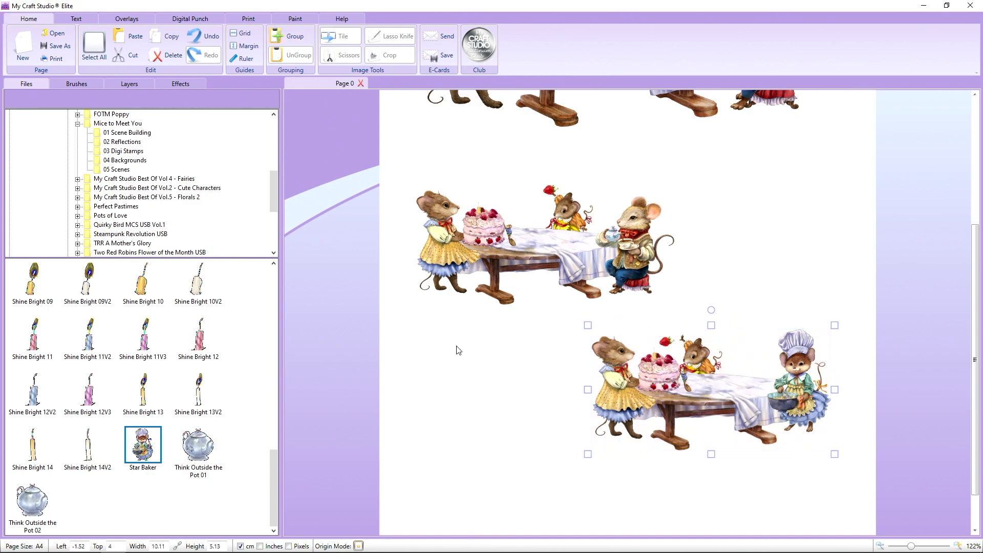
pyautogui.click(470, 357)
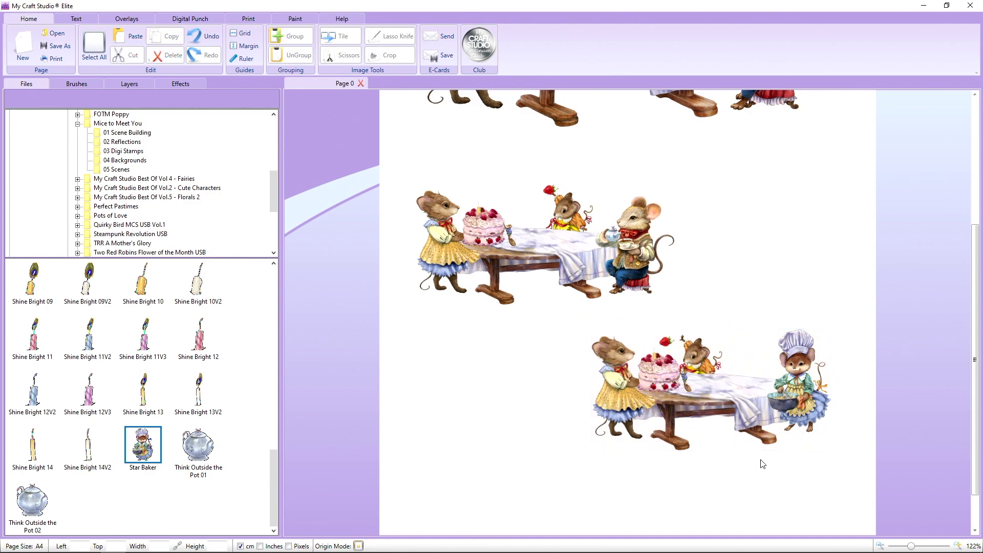
pyautogui.moveTo(913, 547); pyautogui.dragTo(903, 547)
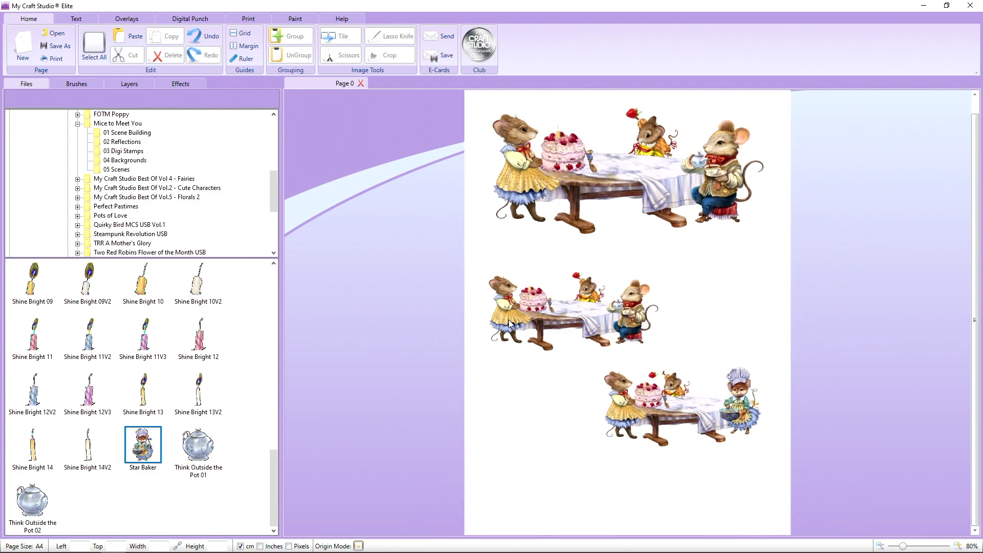
pyautogui.moveTo(275, 505); pyautogui.dragTo(269, 312)
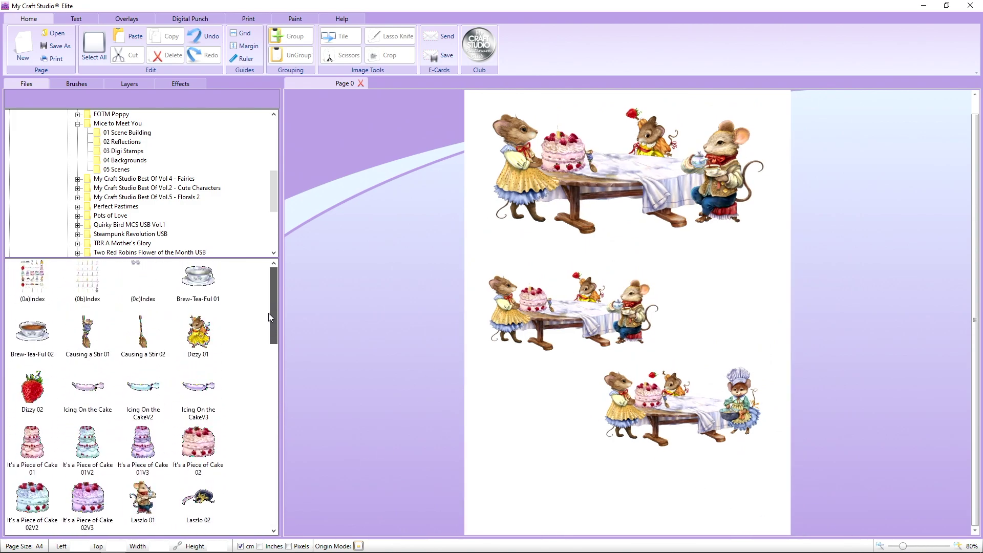
pyautogui.moveTo(198, 333); pyautogui.dragTo(517, 442)
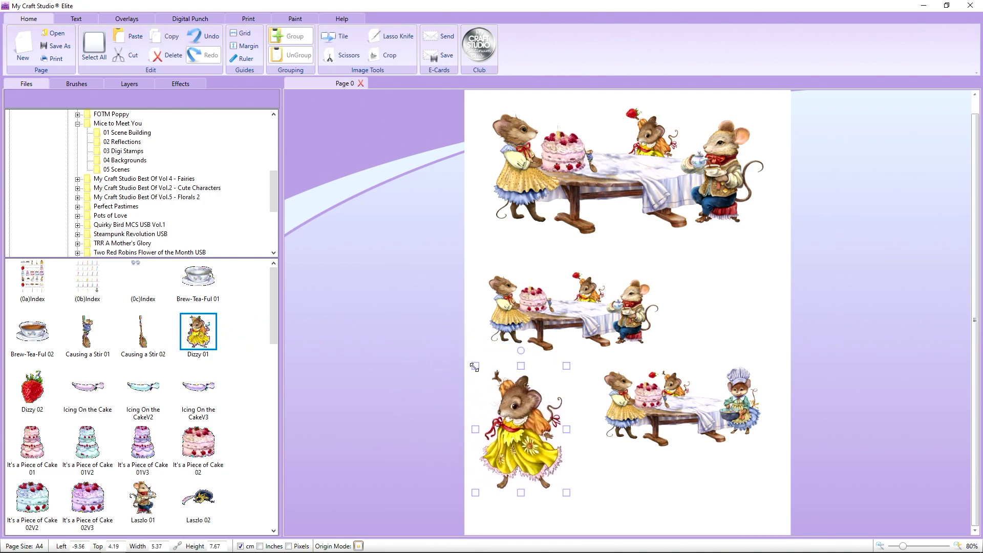
pyautogui.moveTo(475, 366); pyautogui.dragTo(490, 399)
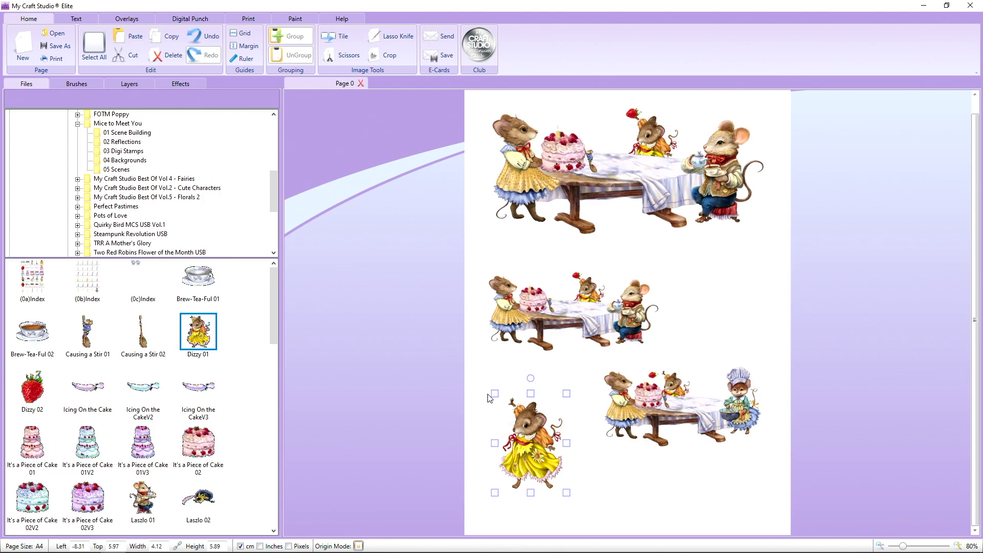
pyautogui.press('Delete')
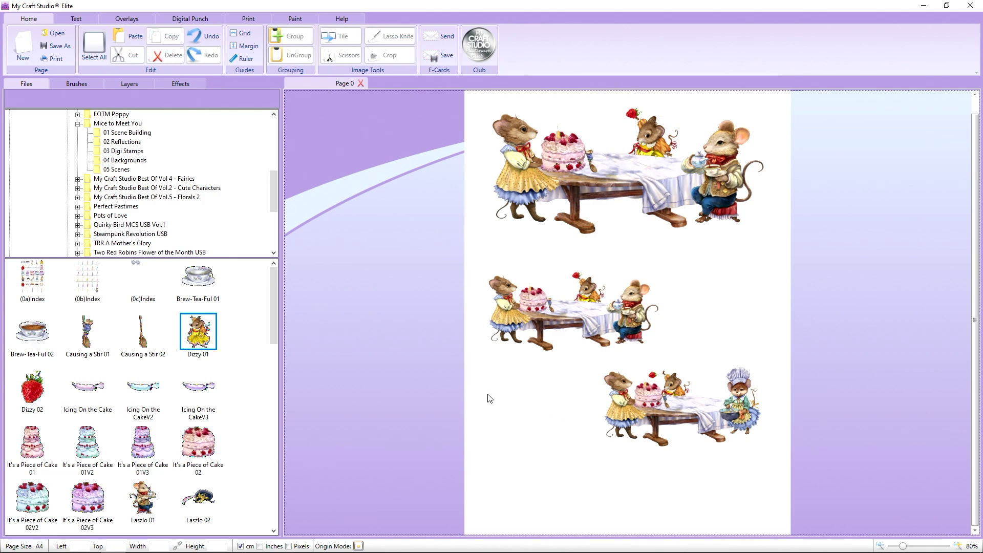
# - Save the page as a craft project named "scene" in a new Documents folder called "Mice To meet You"
pyautogui.click(57, 46)
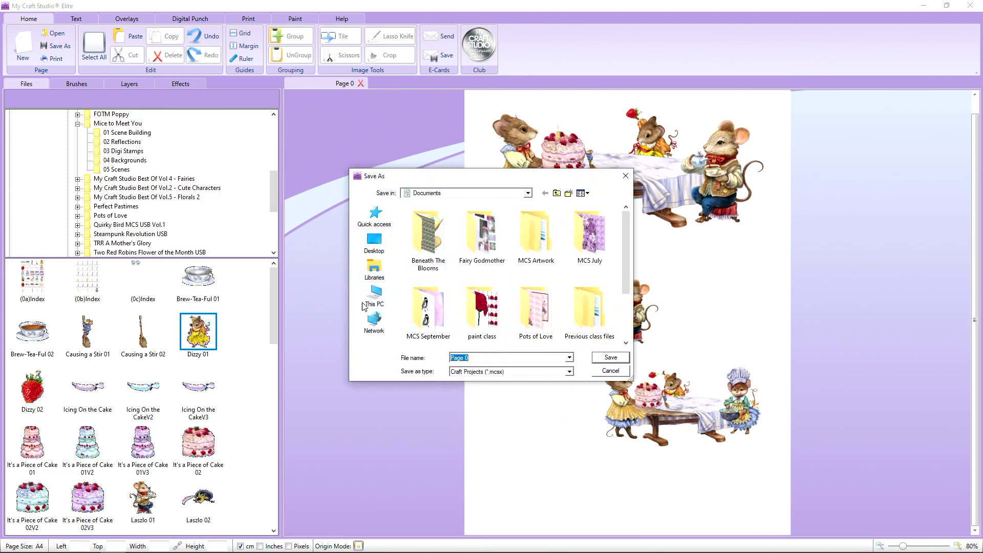
pyautogui.click(568, 193)
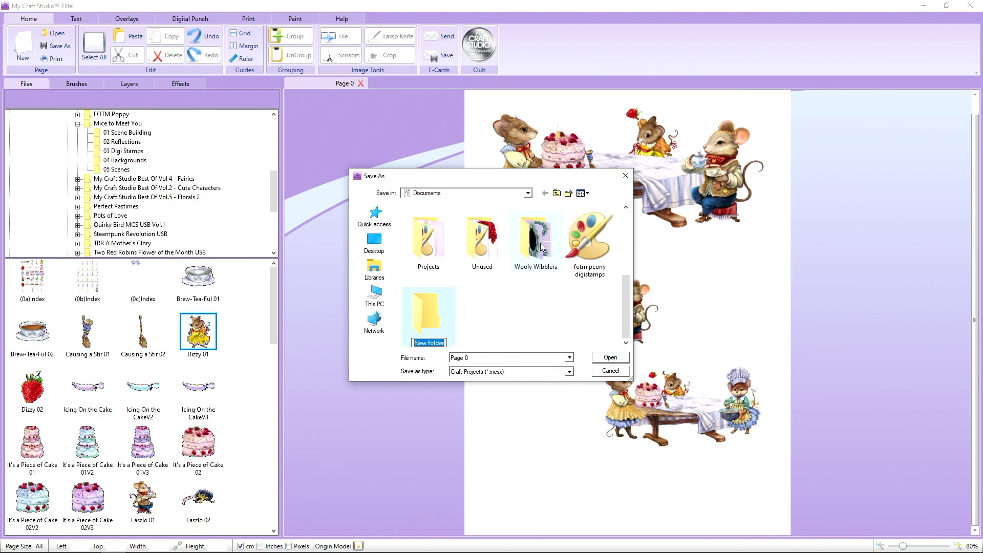
pyautogui.write('Mice To meet You')
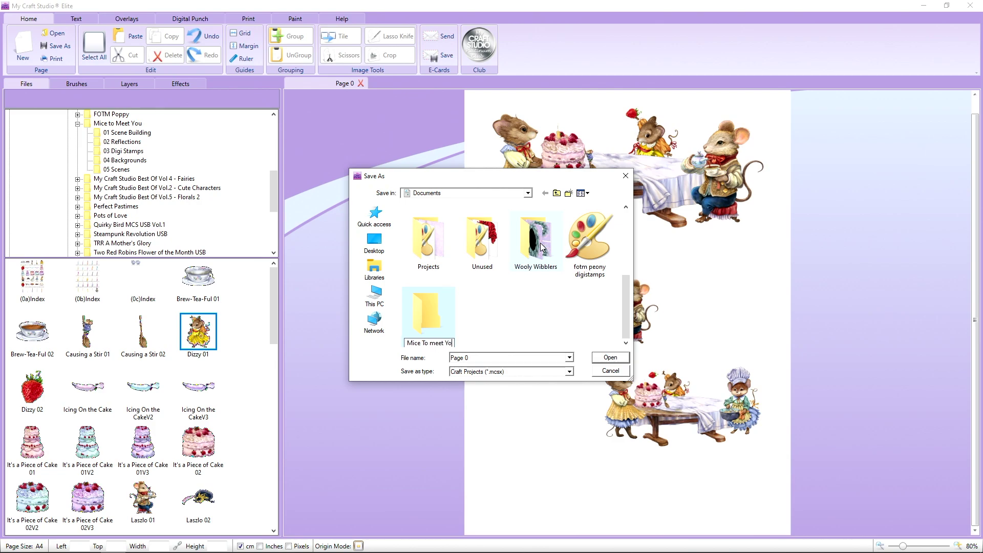
pyautogui.doubleClick(428, 309)
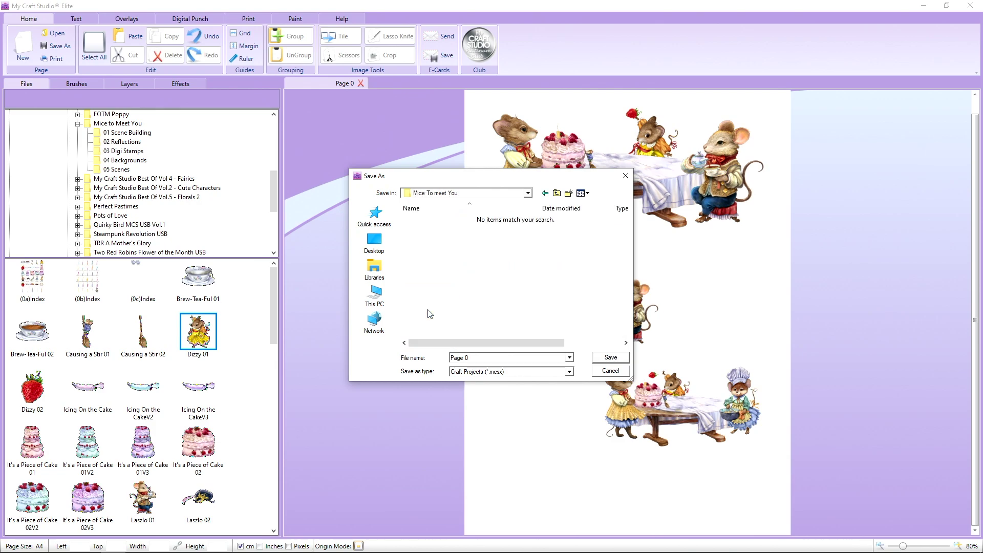
pyautogui.click(476, 358)
pyautogui.write('scene')
pyautogui.click(613, 360)
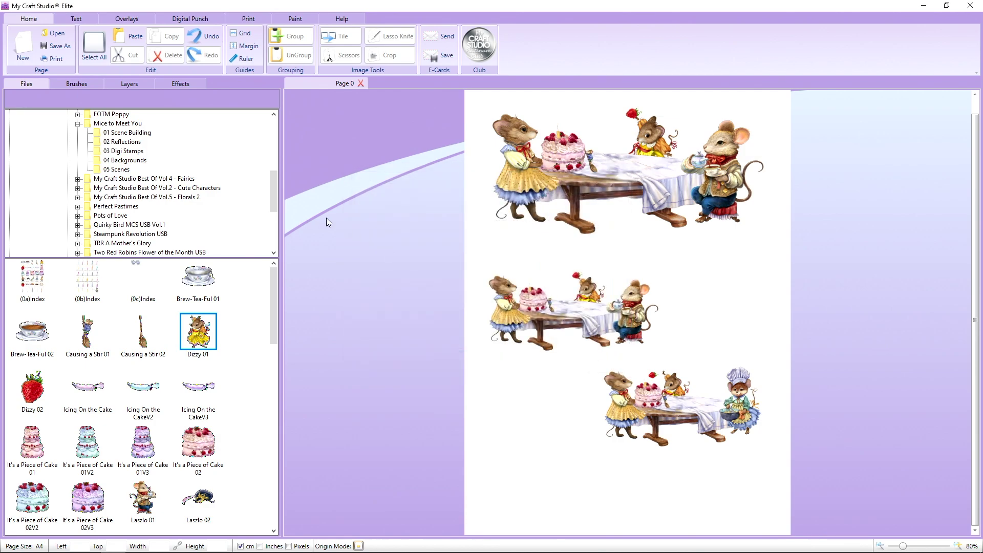
# - Save the page also as a JPEG Pro Quality image named "scene" in the "Mice To meet You" folder
pyautogui.click(56, 45)
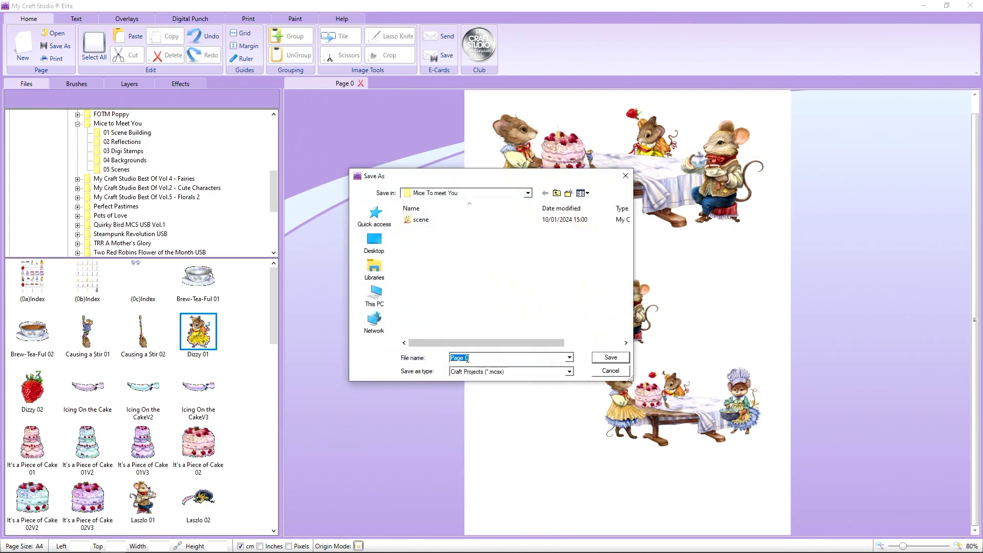
pyautogui.click(472, 372)
pyautogui.click(473, 388)
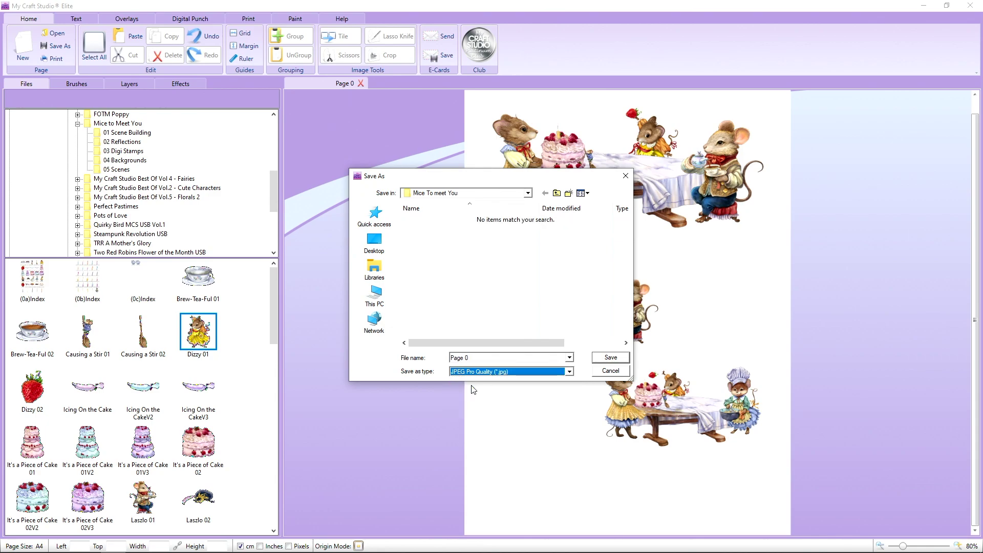
pyautogui.click(474, 358)
pyautogui.write('scene')
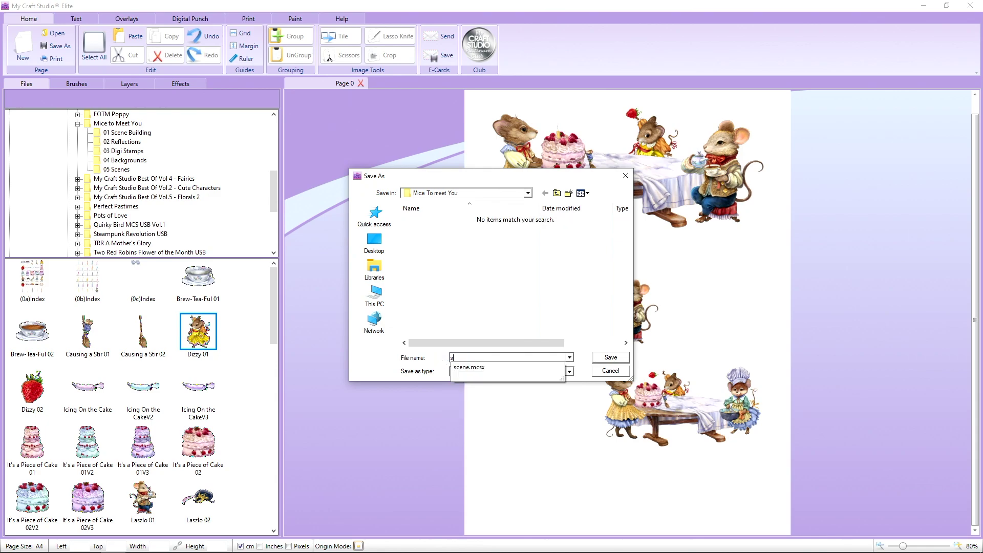
pyautogui.press('BackSpace')
pyautogui.press('BackSpace')
pyautogui.press('BackSpace')
pyautogui.press('Escape')
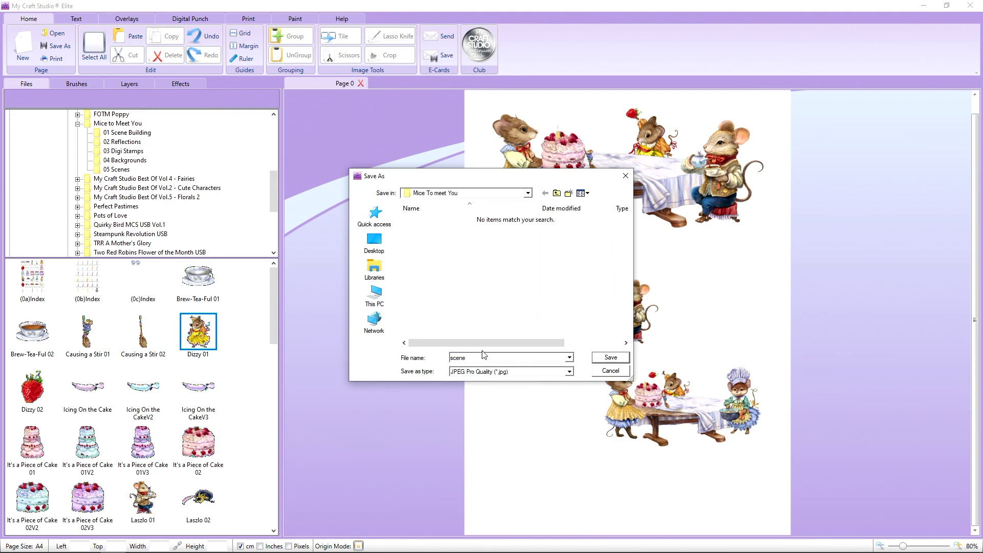
pyautogui.click(611, 358)
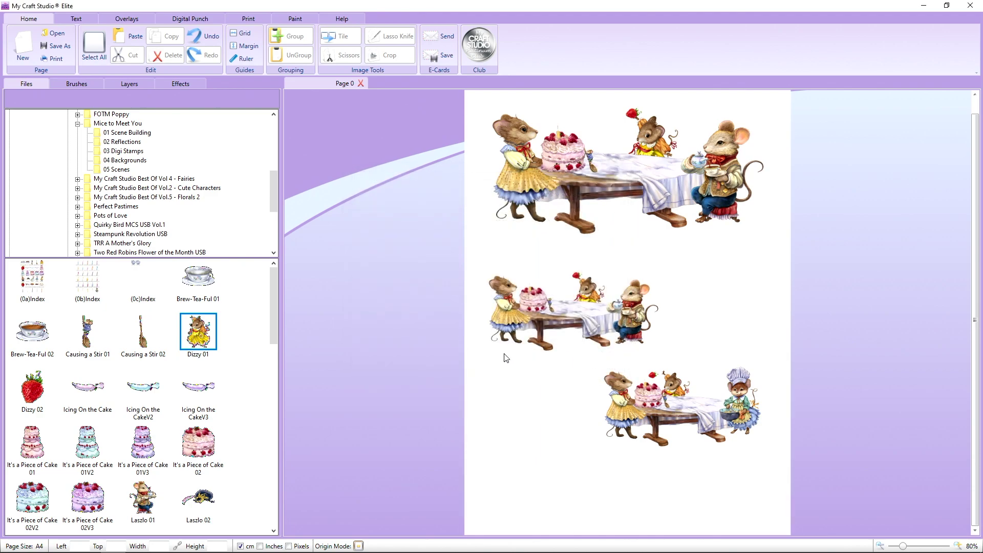
# - Create a new blank A4 page with the grid and ruler off, and browse the 02 Reflections artwork of Mice to Meet You
pyautogui.click(593, 189)
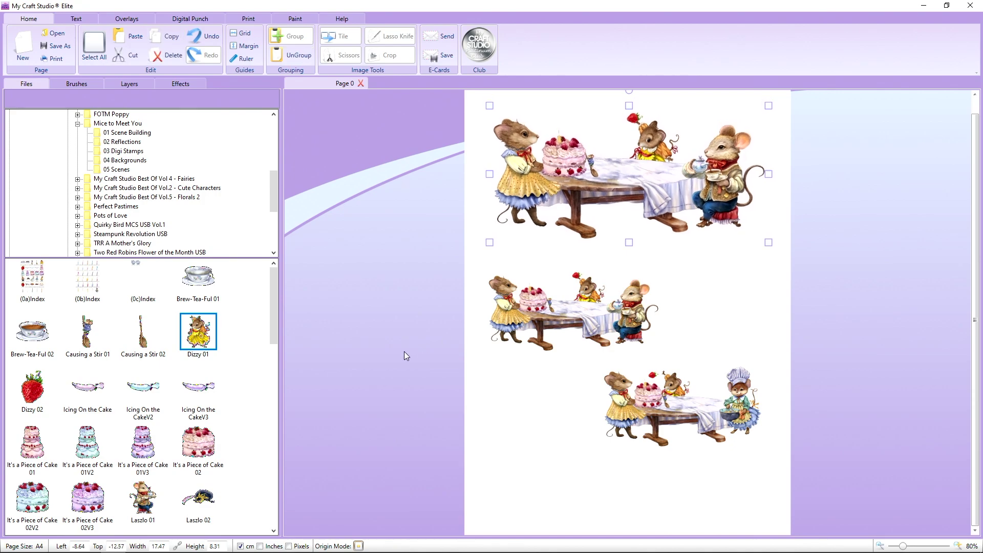
pyautogui.click(24, 49)
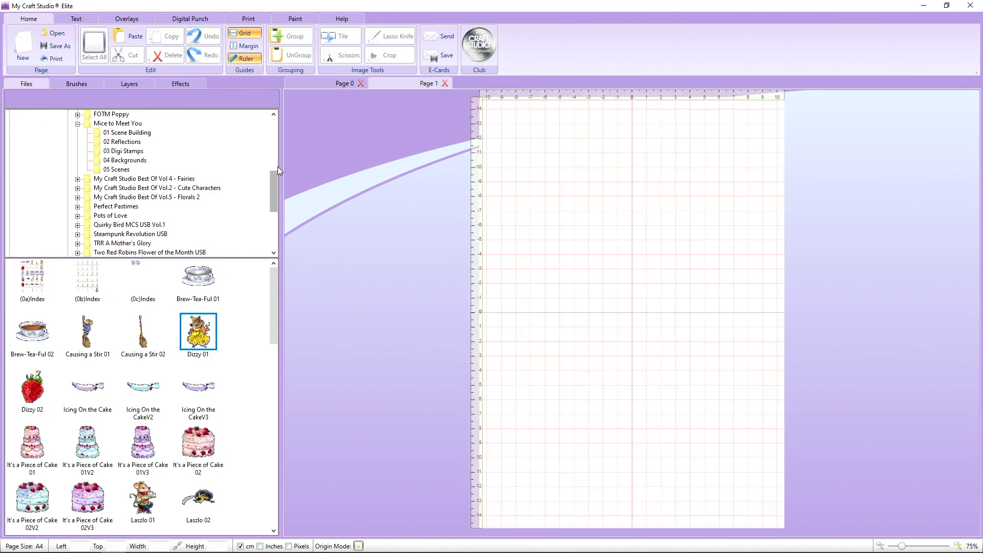
pyautogui.click(245, 33)
pyautogui.click(245, 58)
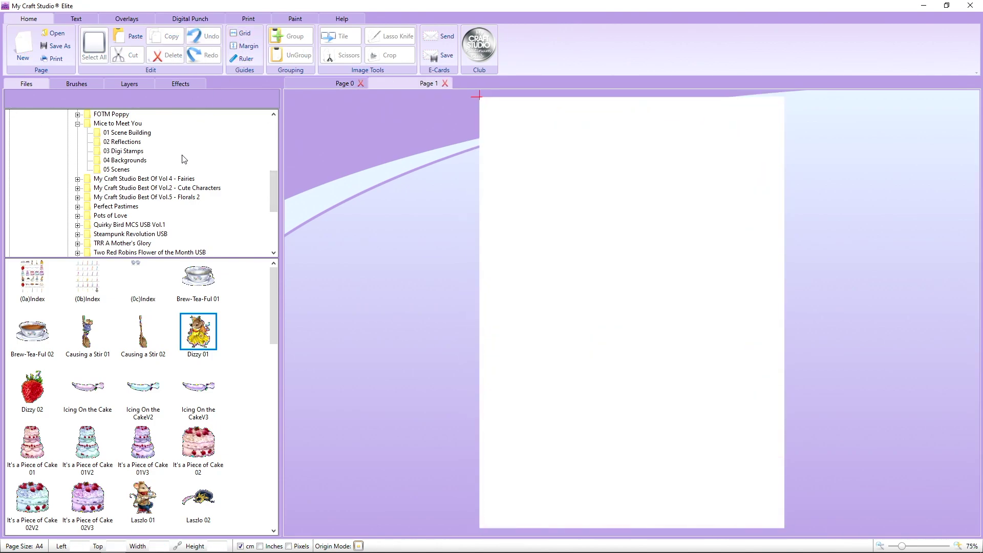
pyautogui.click(122, 142)
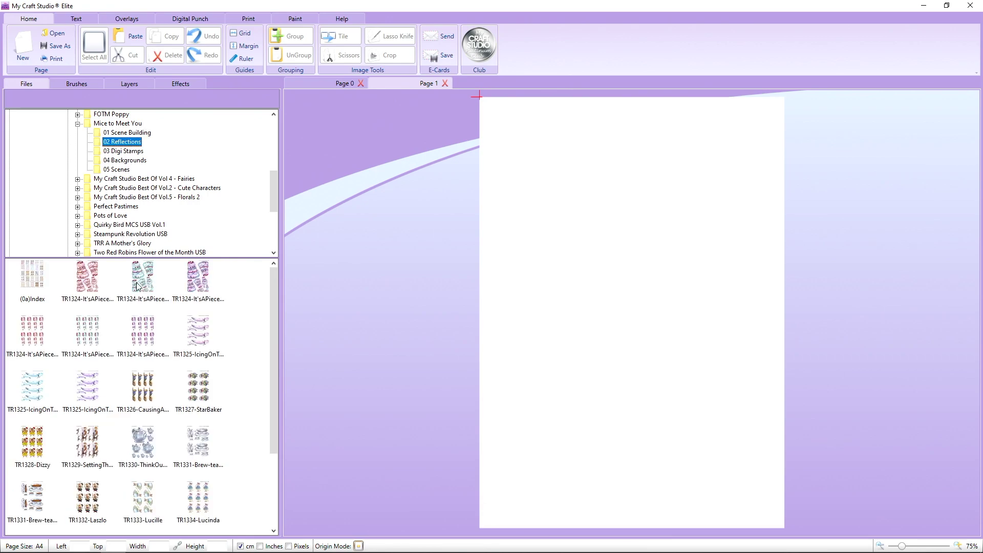
pyautogui.moveTo(274, 340); pyautogui.dragTo(274, 432)
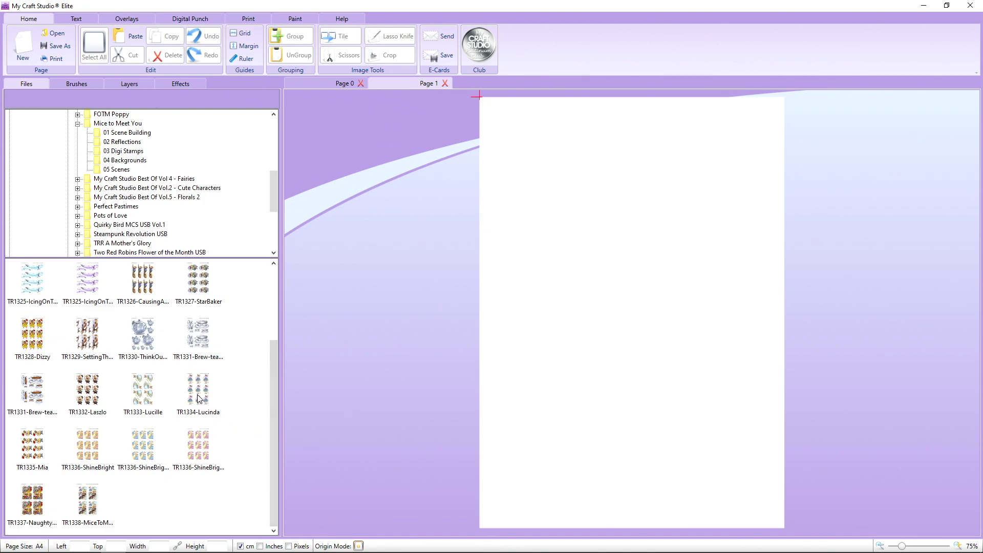
pyautogui.moveTo(199, 393); pyautogui.dragTo(551, 198)
pyautogui.moveTo(619, 319); pyautogui.dragTo(595, 282)
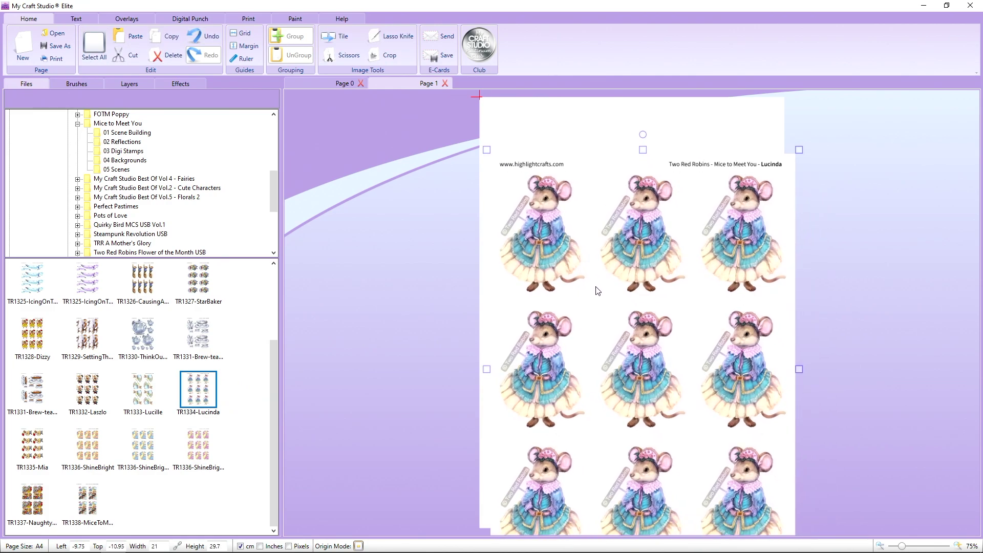
pyautogui.press('Delete')
# - Place the TR1333-Lucille sheet on the new page, aligned to cover the whole page
pyautogui.moveTo(149, 385); pyautogui.dragTo(462, 266)
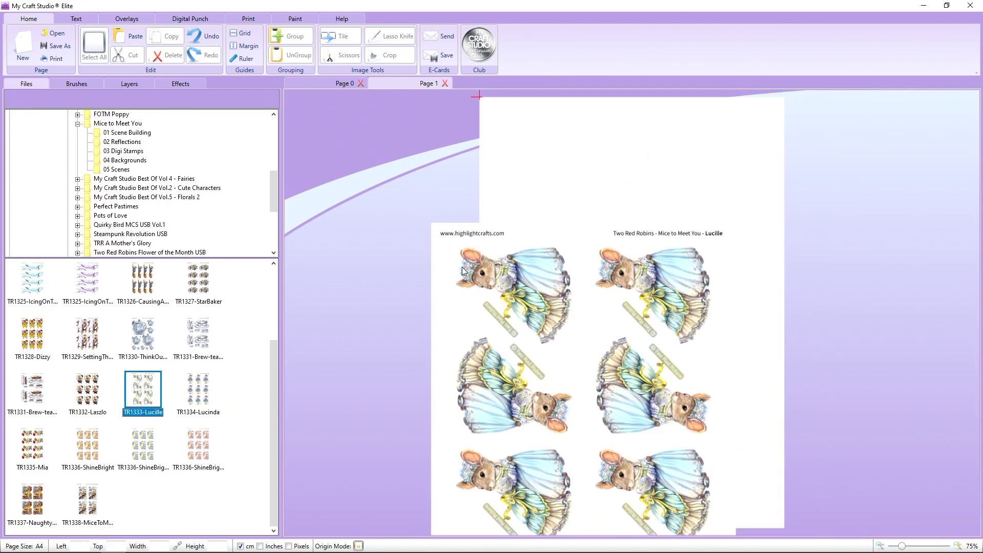
pyautogui.moveTo(559, 271); pyautogui.dragTo(550, 220)
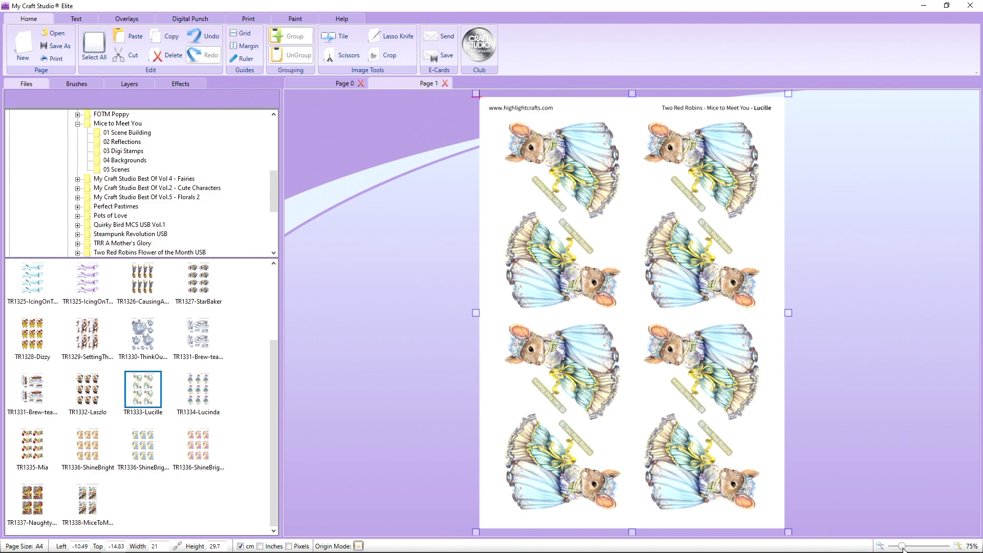
# - Trace a Lasso Knife outline around the body and dress of the upper-right Lucille mouse, leaving out the head and copyright label
pyautogui.scroll(5, 775, 421)
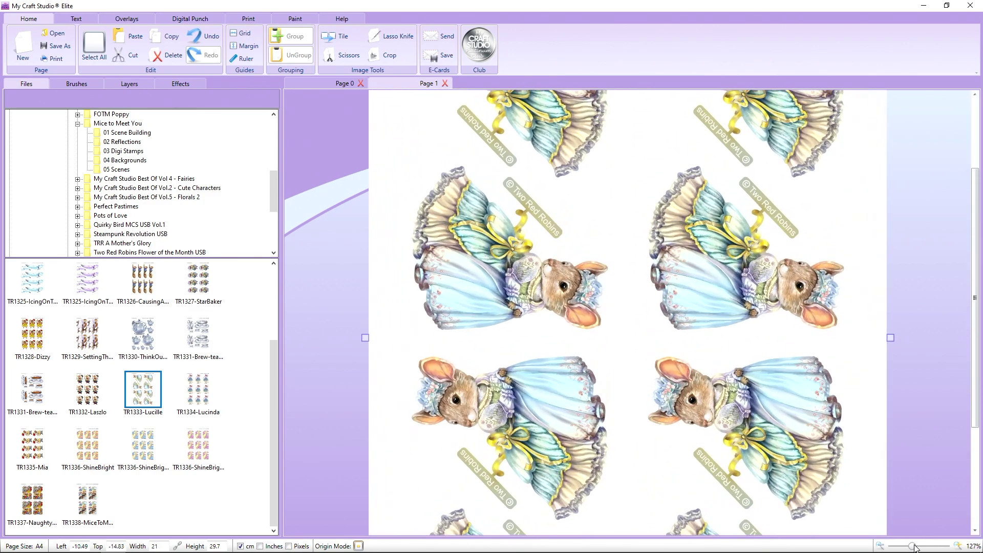
pyautogui.scroll(3, 752, 395)
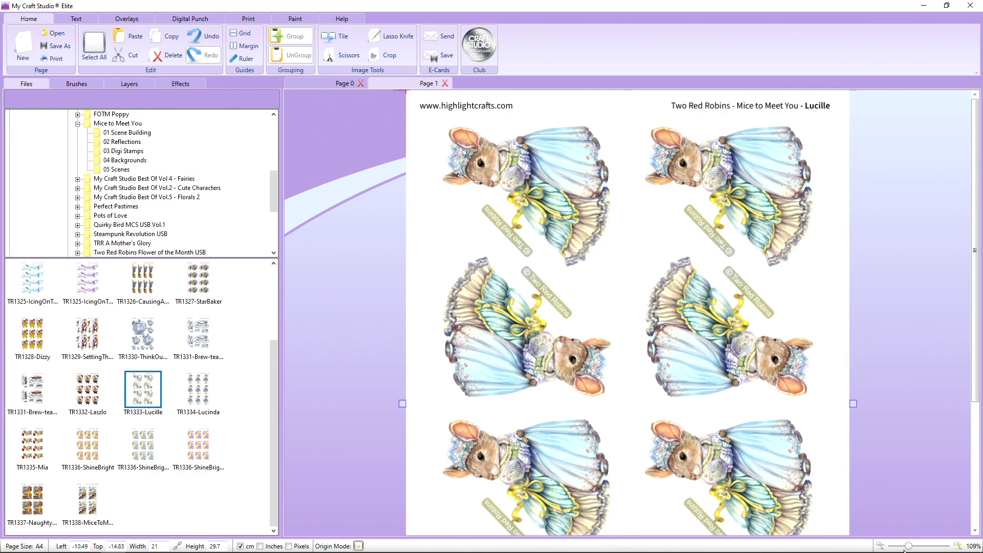
pyautogui.moveTo(912, 548); pyautogui.dragTo(917, 549)
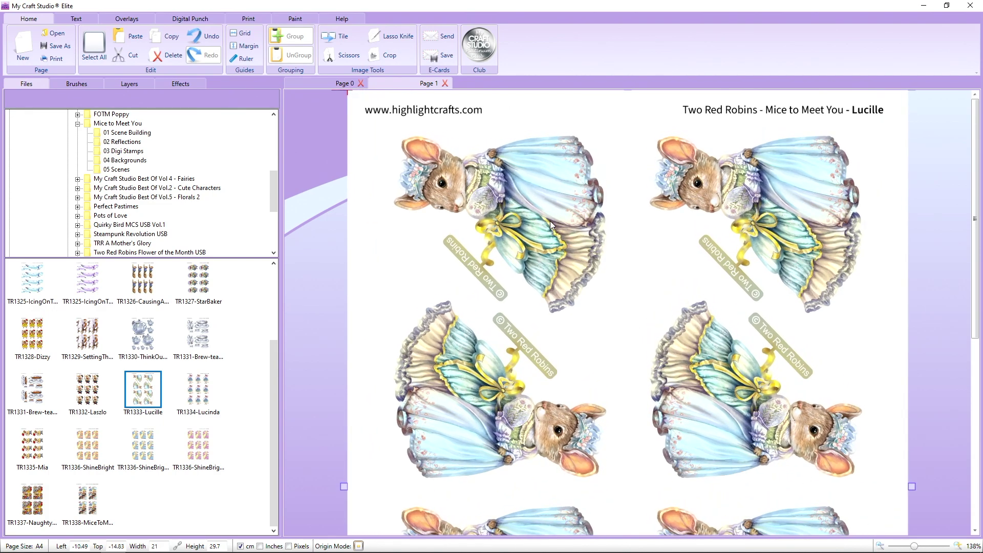
pyautogui.click(403, 41)
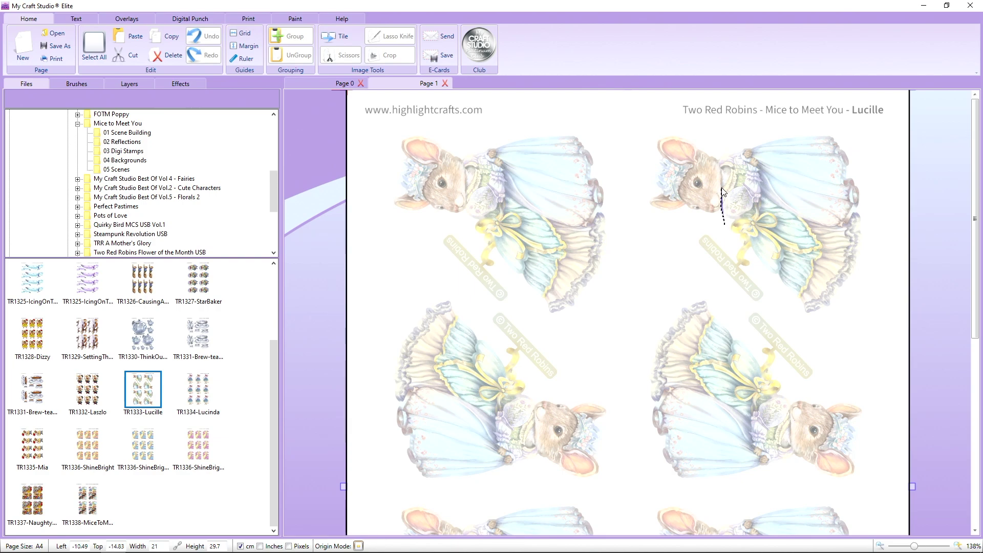
pyautogui.moveTo(722, 185)
pyautogui.mouseDown()
pyautogui.moveTo(720, 149)
pyautogui.moveTo(740, 136)
pyautogui.moveTo(820, 126)
pyautogui.moveTo(844, 133)
pyautogui.moveTo(867, 166)
pyautogui.moveTo(878, 219)
pyautogui.moveTo(875, 269)
pyautogui.moveTo(859, 300)
pyautogui.moveTo(829, 318)
pyautogui.moveTo(792, 320)
pyautogui.moveTo(749, 276)
pyautogui.mouseUp()
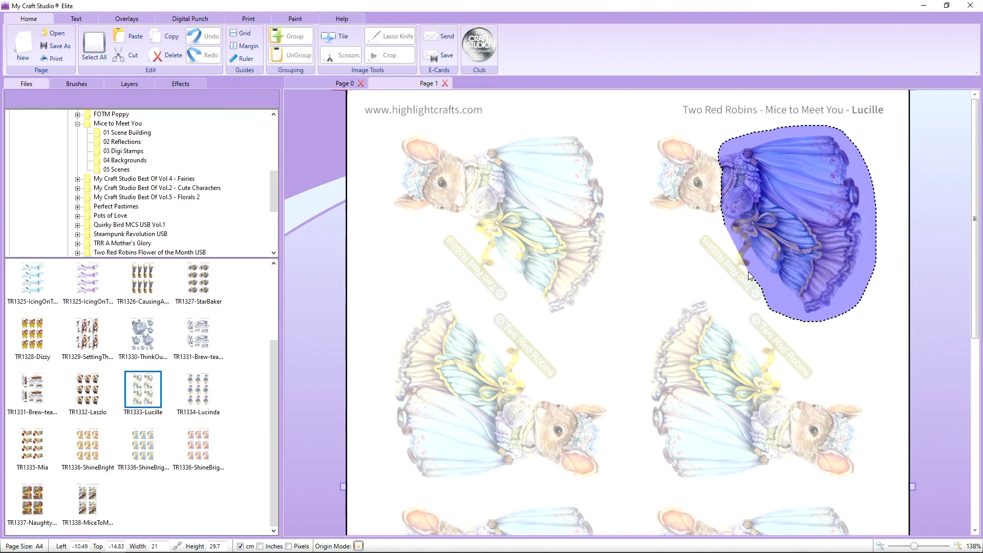
pyautogui.click(730, 251)
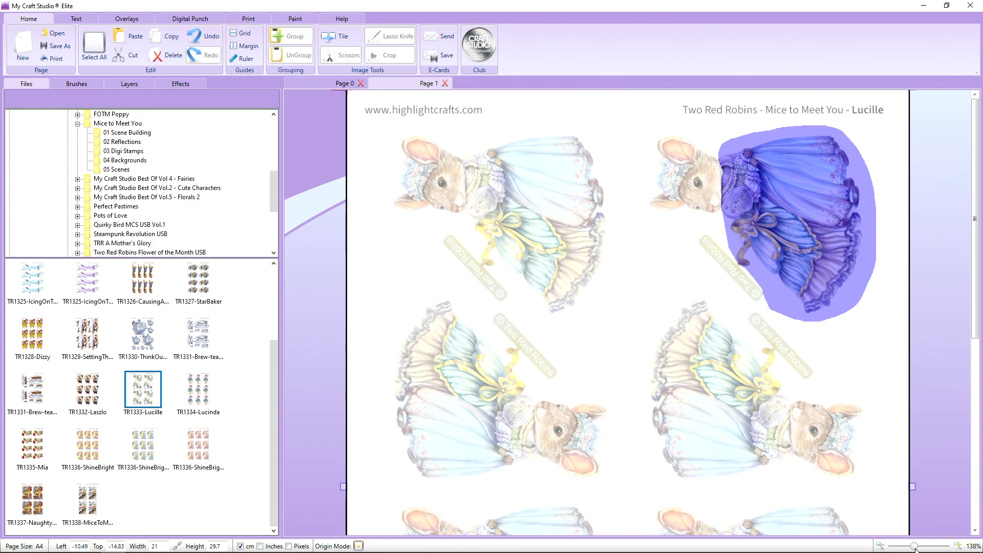
# - Copy the lassoed dress area of the Lucille mouse and paste it onto the page
pyautogui.moveTo(916, 548); pyautogui.dragTo(900, 549)
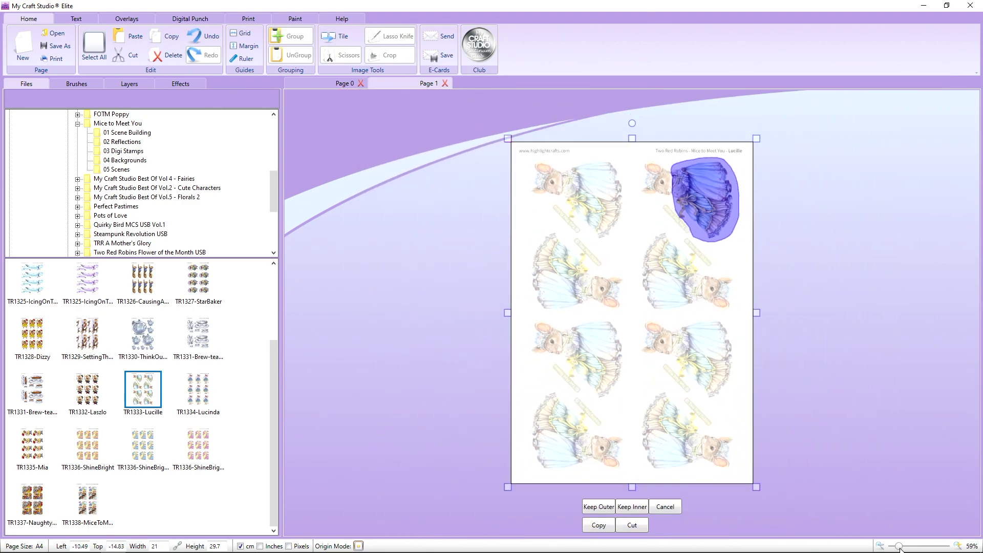
pyautogui.click(598, 526)
pyautogui.rightClick(634, 349)
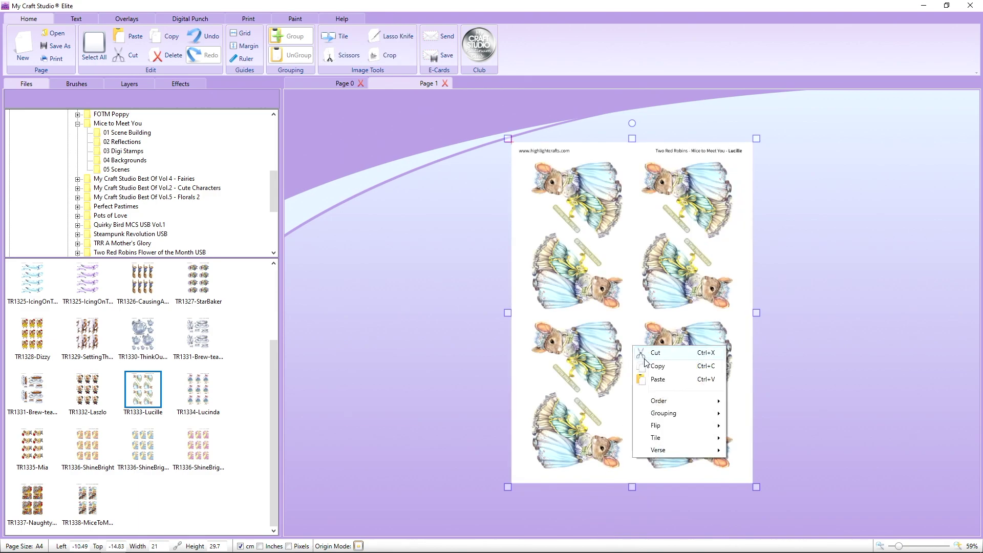
pyautogui.click(661, 381)
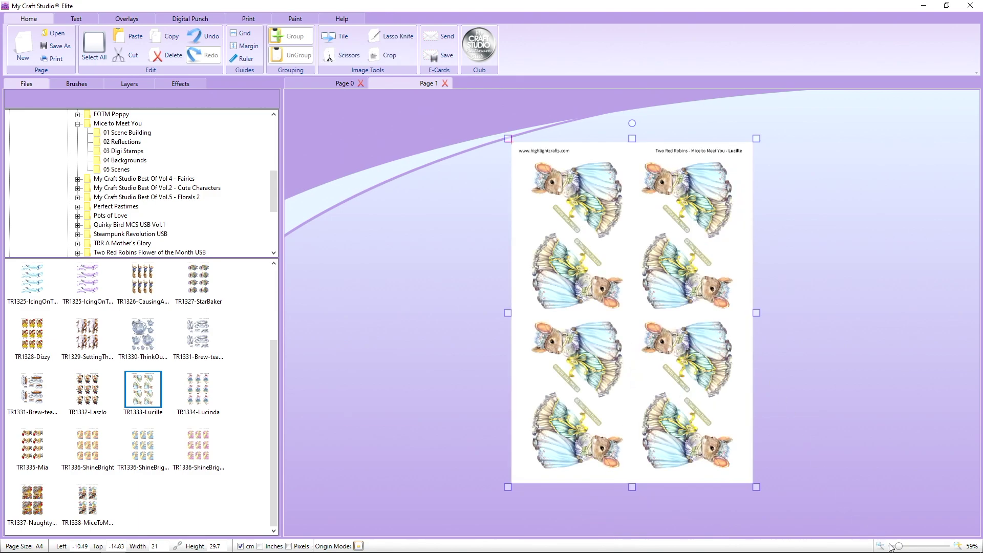
# - Check the copied dress by hiding and reshowing the TR1333-Lucille layer, and select the dress piece on the page
pyautogui.moveTo(899, 548); pyautogui.dragTo(913, 547)
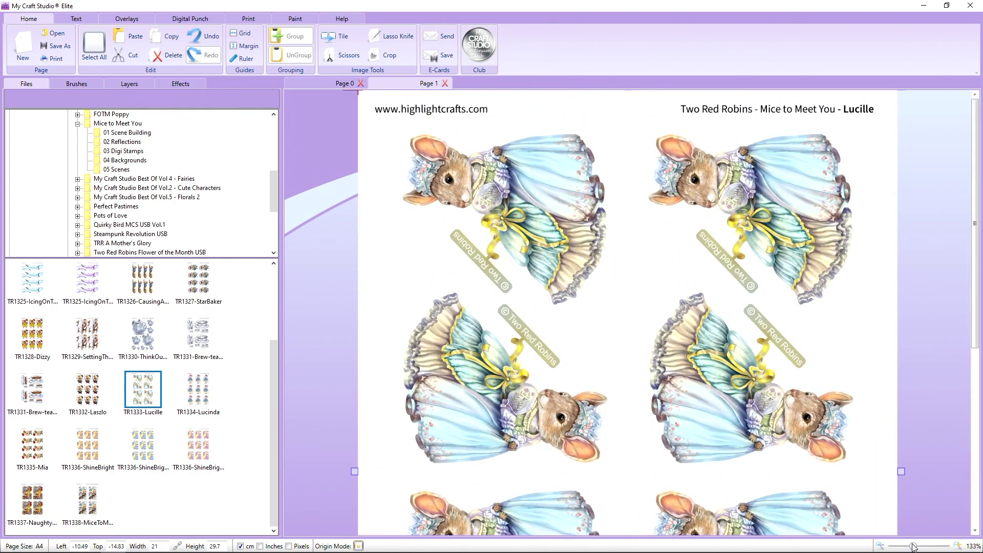
pyautogui.click(138, 84)
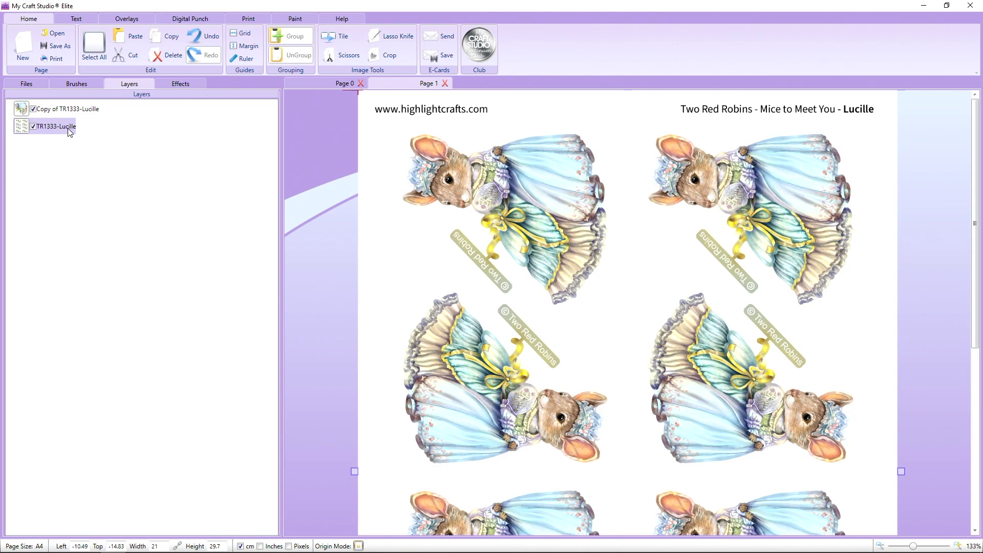
pyautogui.click(33, 109)
pyautogui.click(33, 126)
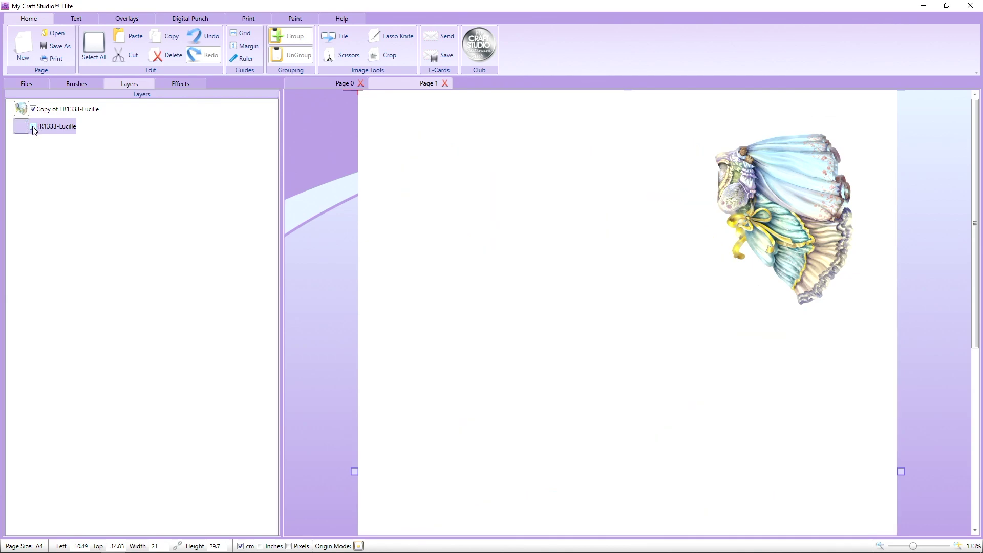
pyautogui.click(33, 126)
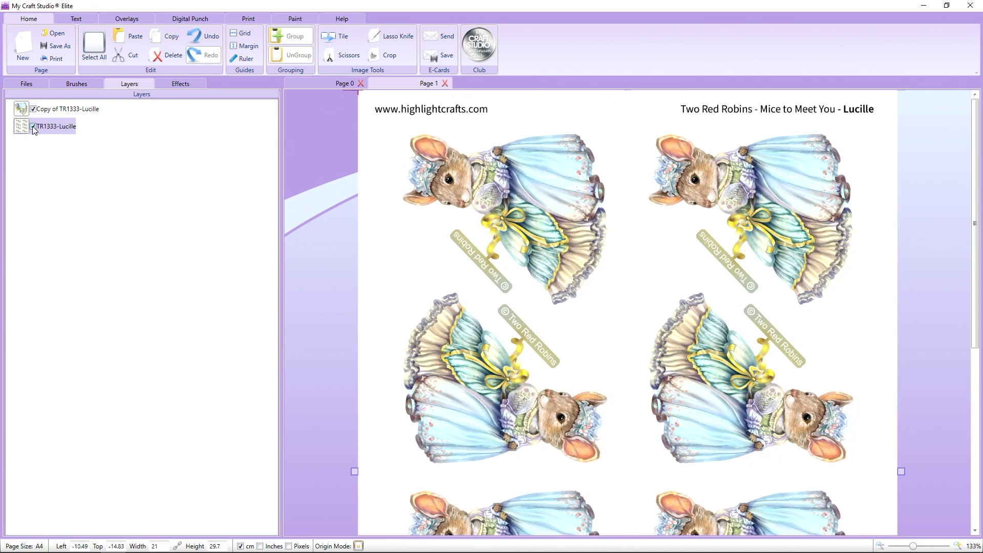
pyautogui.click(803, 197)
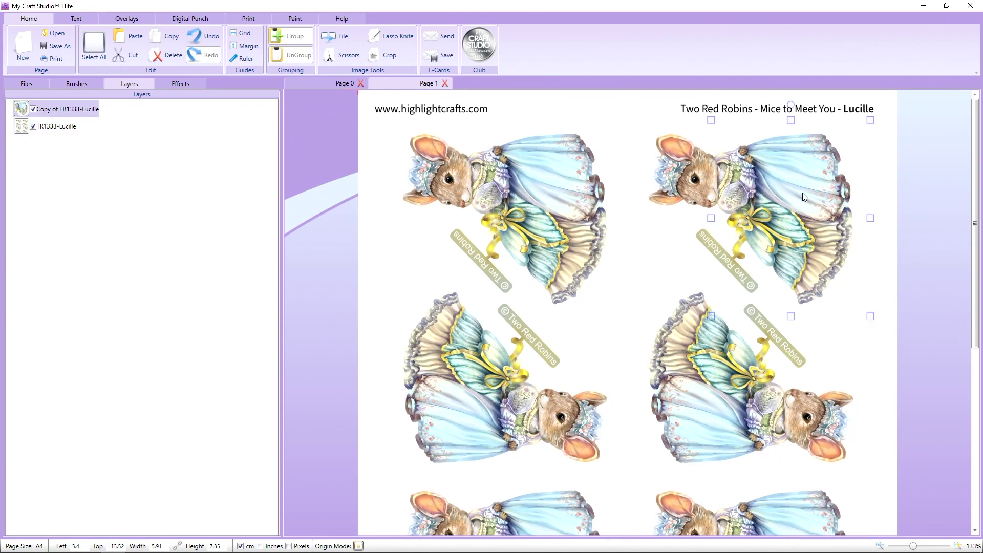
# - Recolour the upper-right mouse's dress piece with the Rainbow effect at 169 and copy the recoloured piece
pyautogui.click(188, 82)
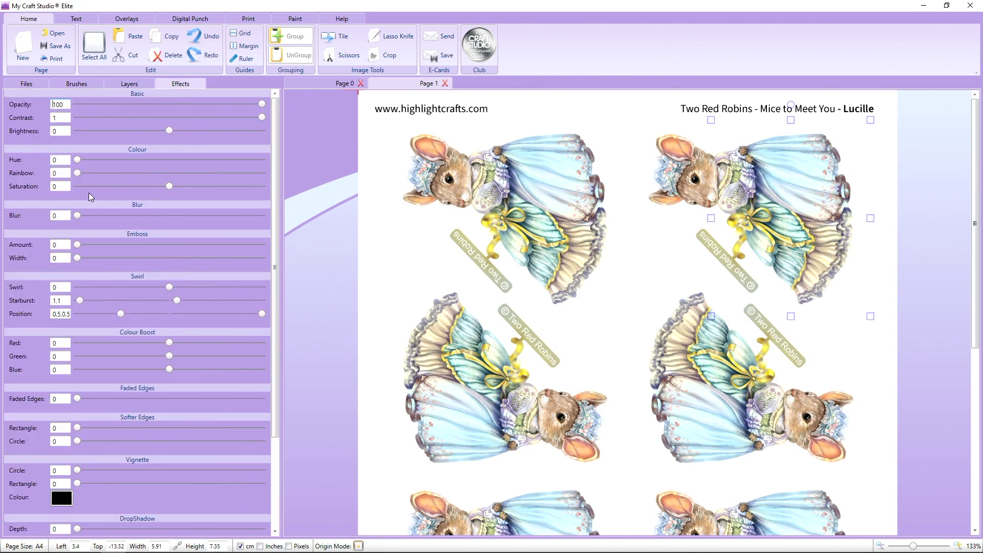
pyautogui.moveTo(77, 161); pyautogui.dragTo(161, 172)
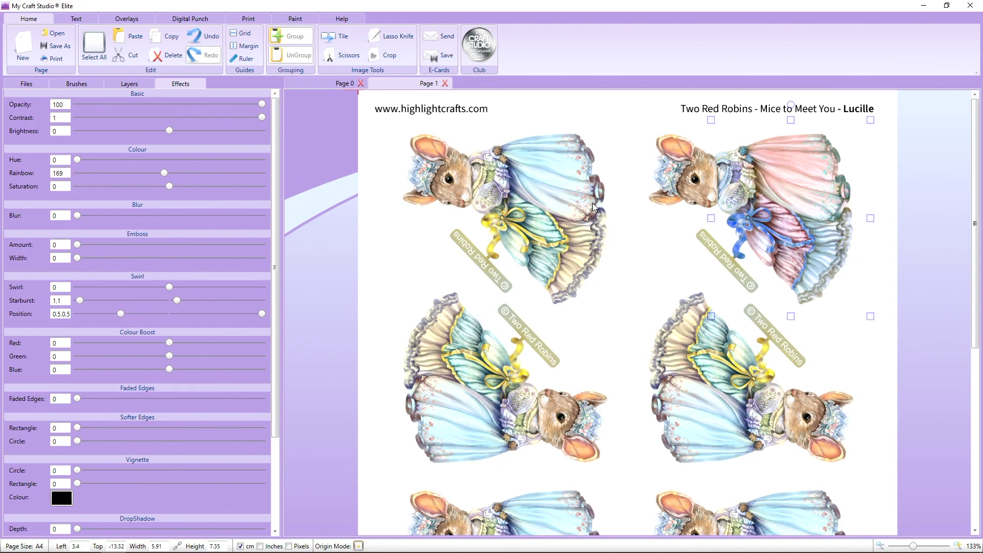
pyautogui.rightClick(764, 192)
pyautogui.press('Escape')
pyautogui.rightClick(770, 195)
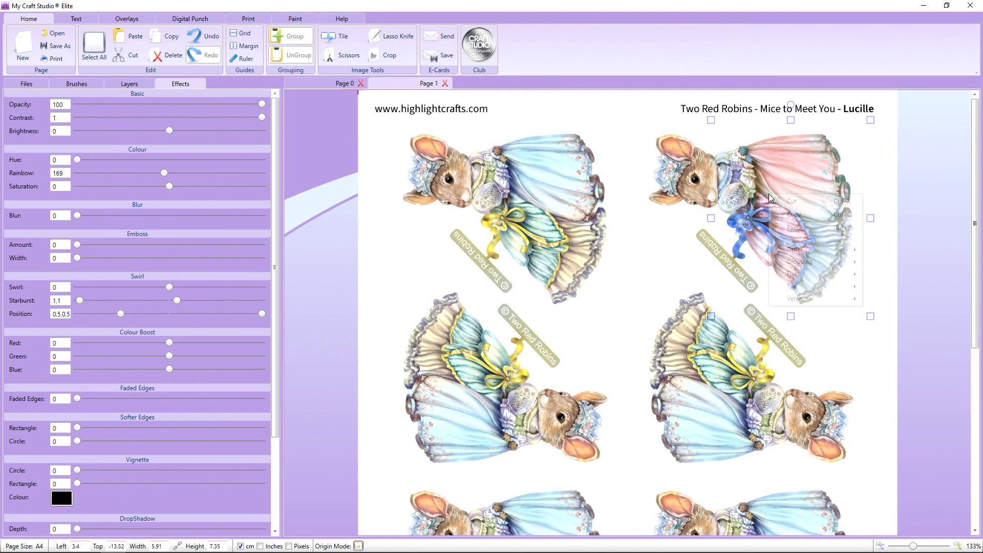
pyautogui.click(783, 217)
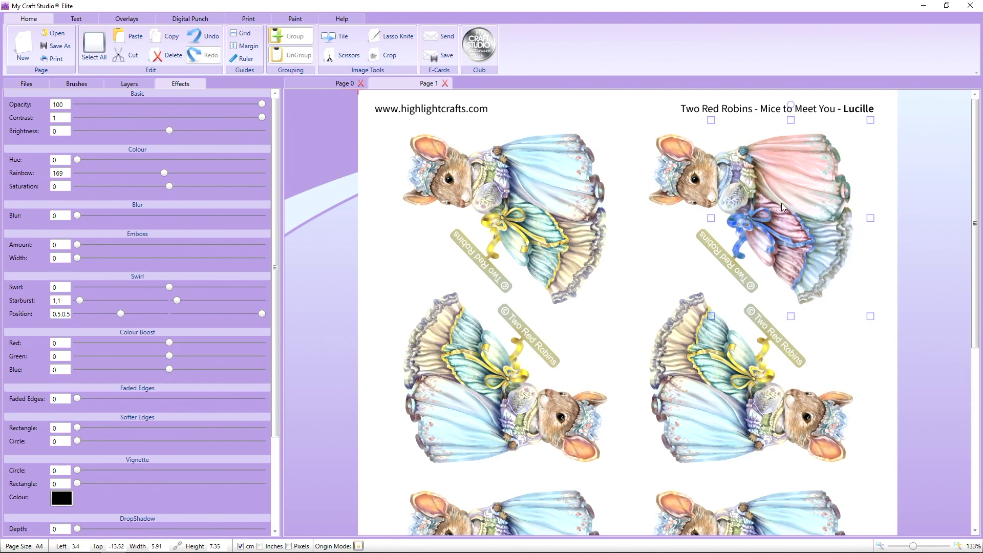
# - Paste the pink dress copy, turn it upside down and fit it over the left mouse in the second row
pyautogui.hotkey('ctrl', 'v')
pyautogui.moveTo(771, 222); pyautogui.dragTo(629, 344)
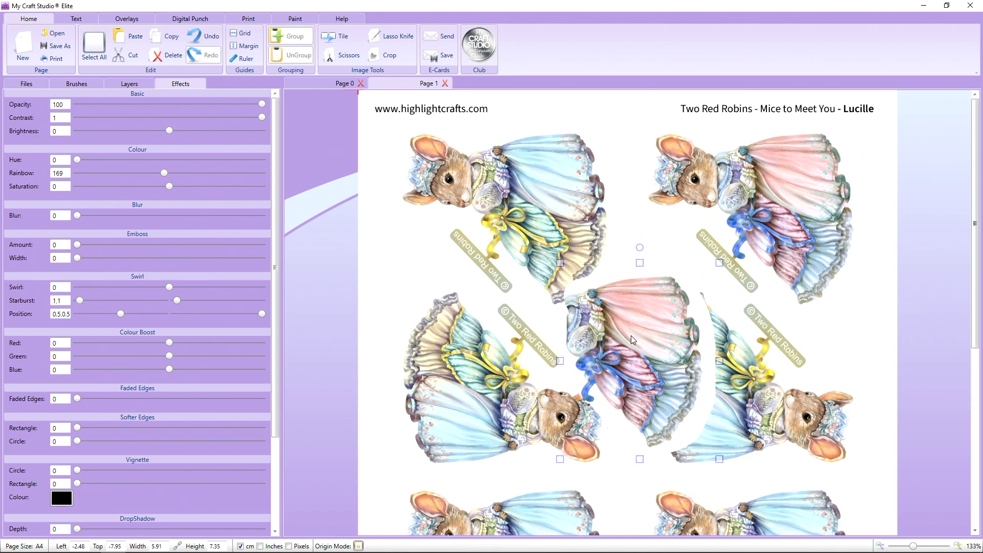
pyautogui.scroll(-2, 633, 340)
pyautogui.scroll(-1, 633, 340)
pyautogui.scroll(-1, 646, 268)
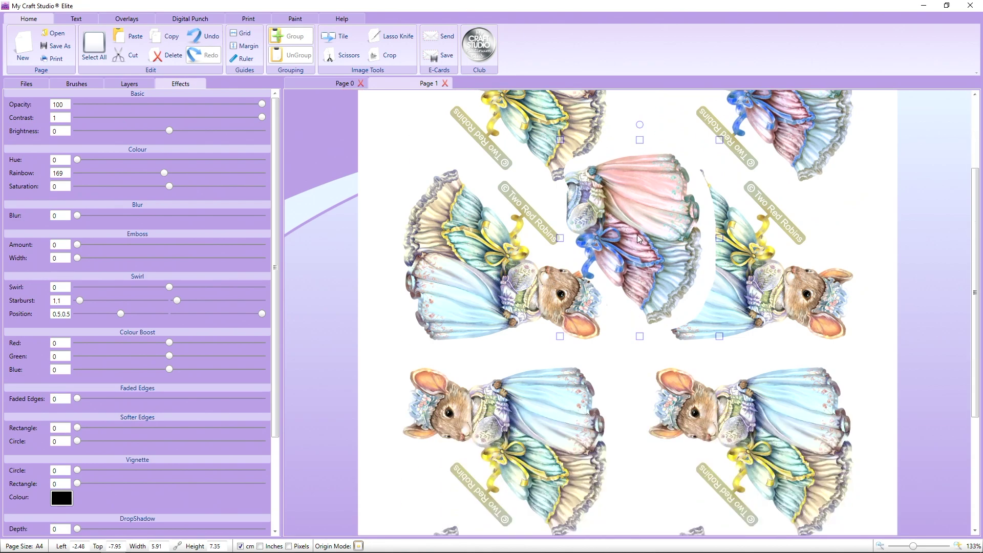
pyautogui.moveTo(634, 236); pyautogui.dragTo(589, 264)
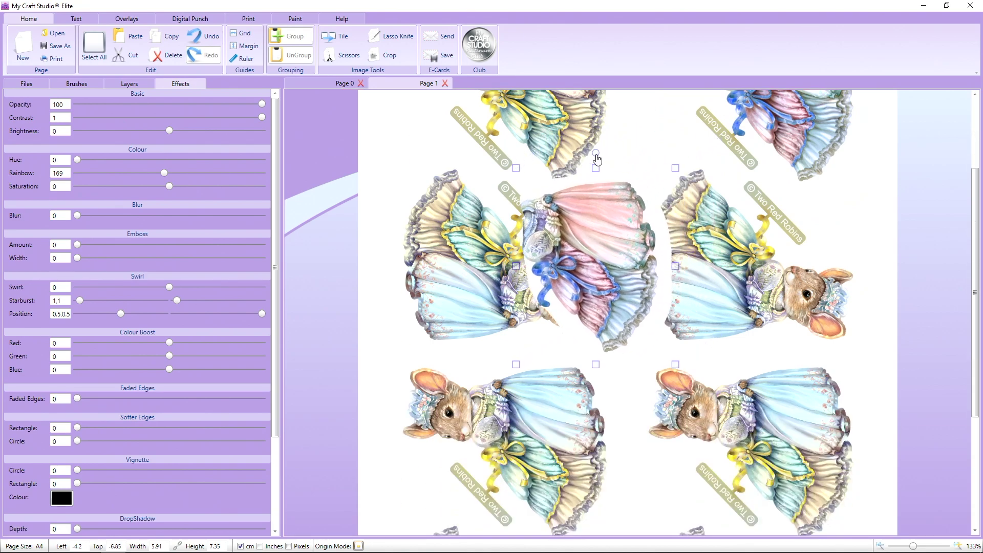
pyautogui.moveTo(595, 154); pyautogui.dragTo(610, 347)
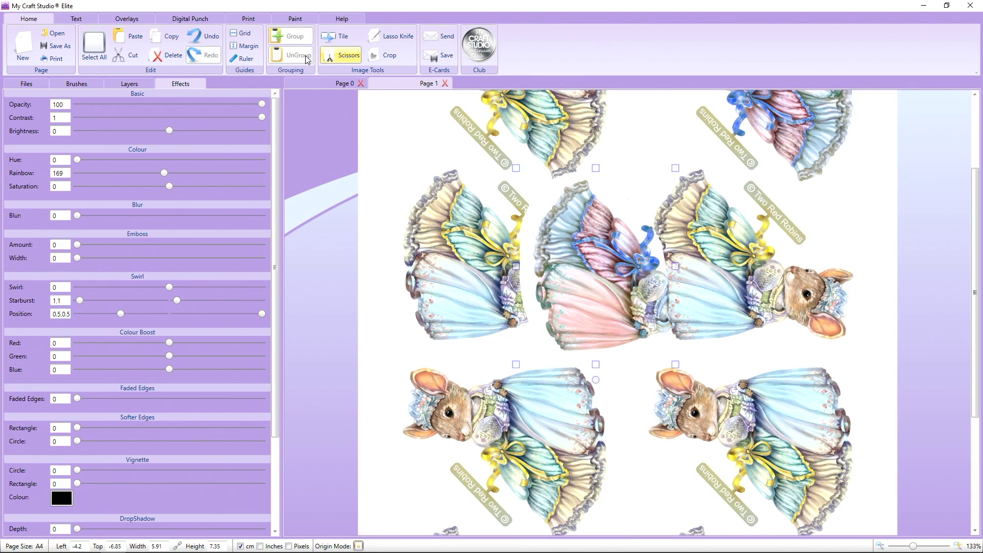
pyautogui.click(204, 35)
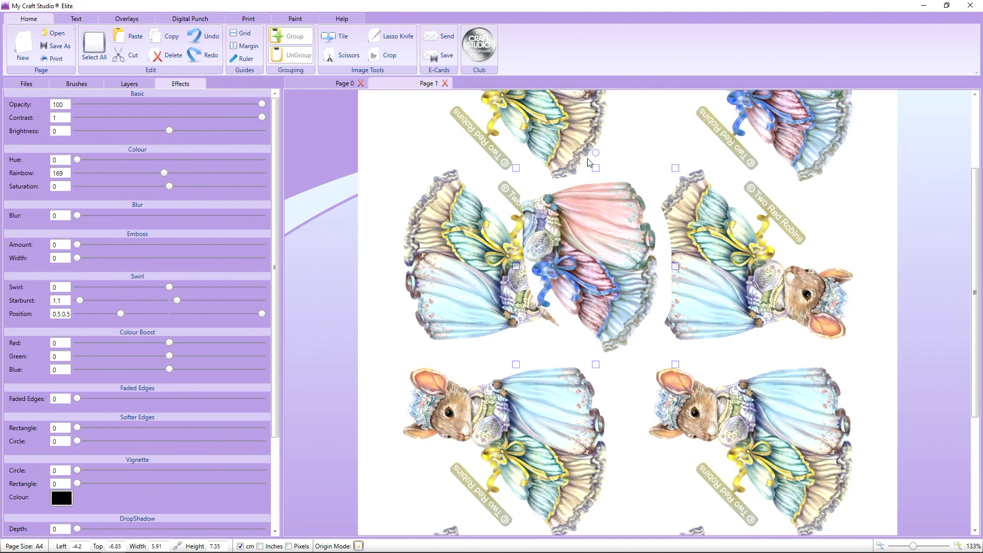
pyautogui.moveTo(596, 154); pyautogui.dragTo(466, 286)
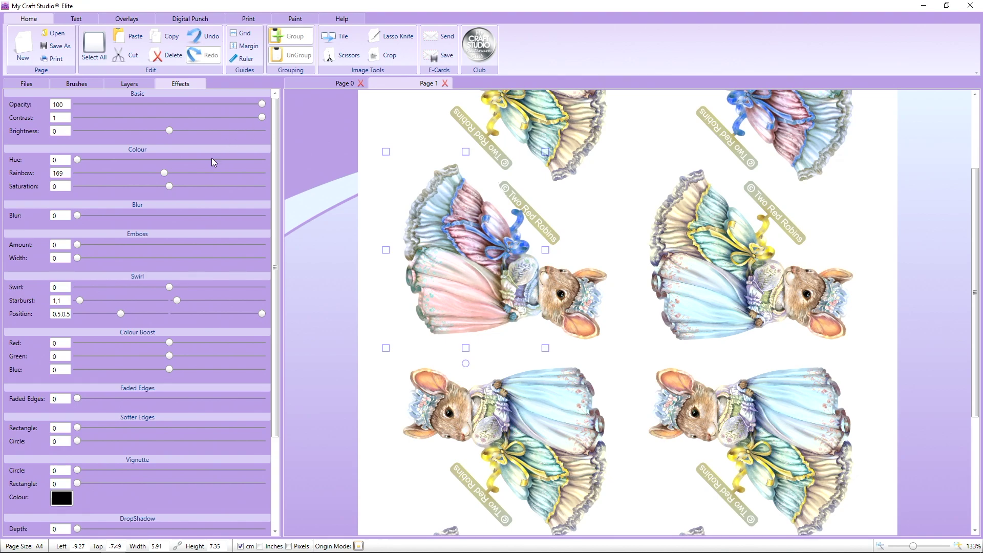
# - Try Saturation 88 on the second-row left dress, undo it, and set the dress's Rainbow to 245
pyautogui.moveTo(168, 186); pyautogui.dragTo(190, 186)
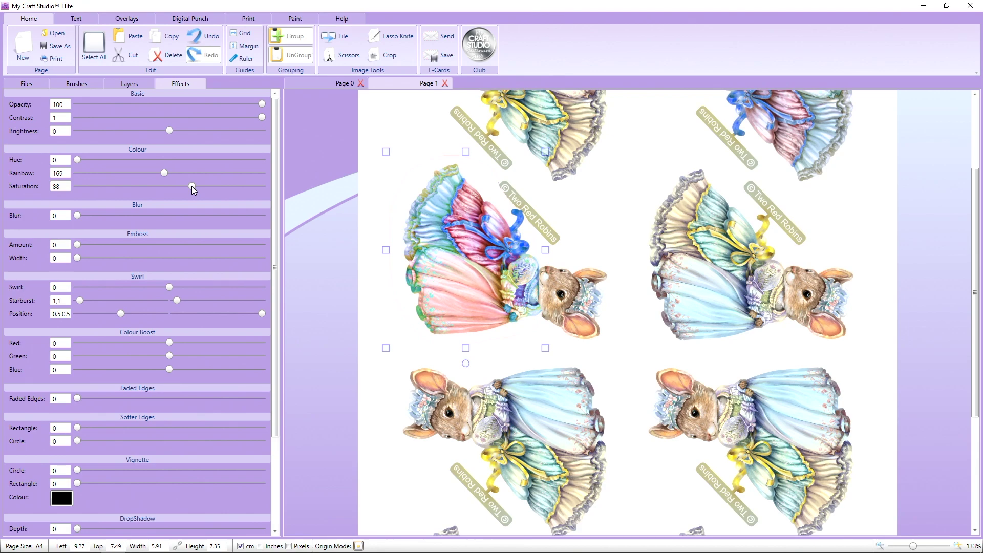
pyautogui.hotkey('ctrl', 'z')
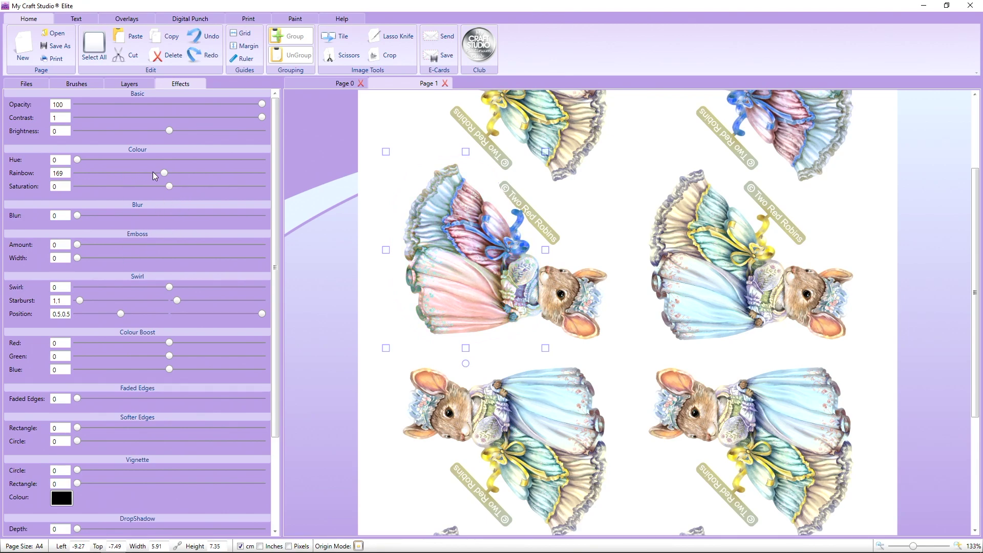
pyautogui.moveTo(165, 174); pyautogui.dragTo(204, 173)
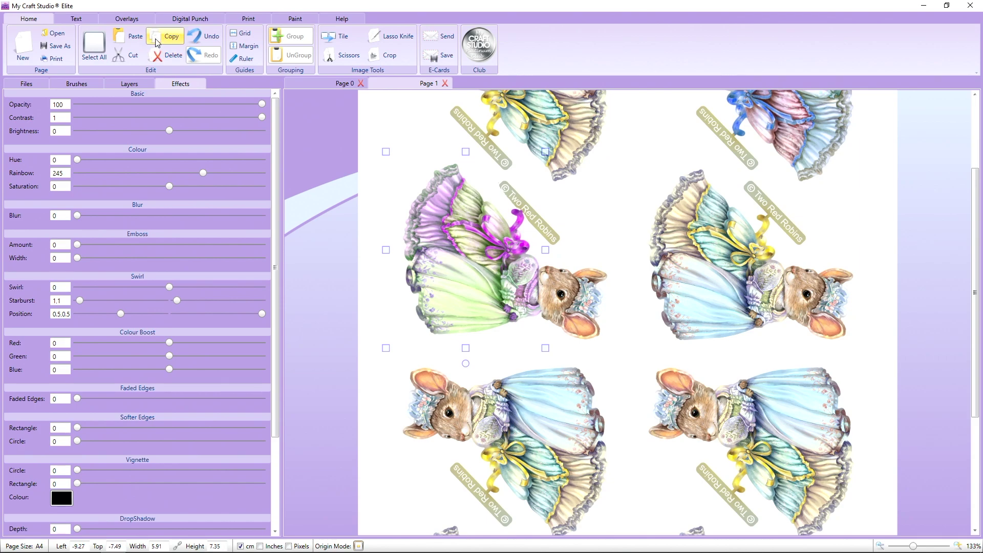
# - Paste a copy of the green-and-purple dress over the second-row right mouse and set its Rainbow to 333
pyautogui.click(135, 41)
pyautogui.moveTo(456, 248); pyautogui.dragTo(695, 251)
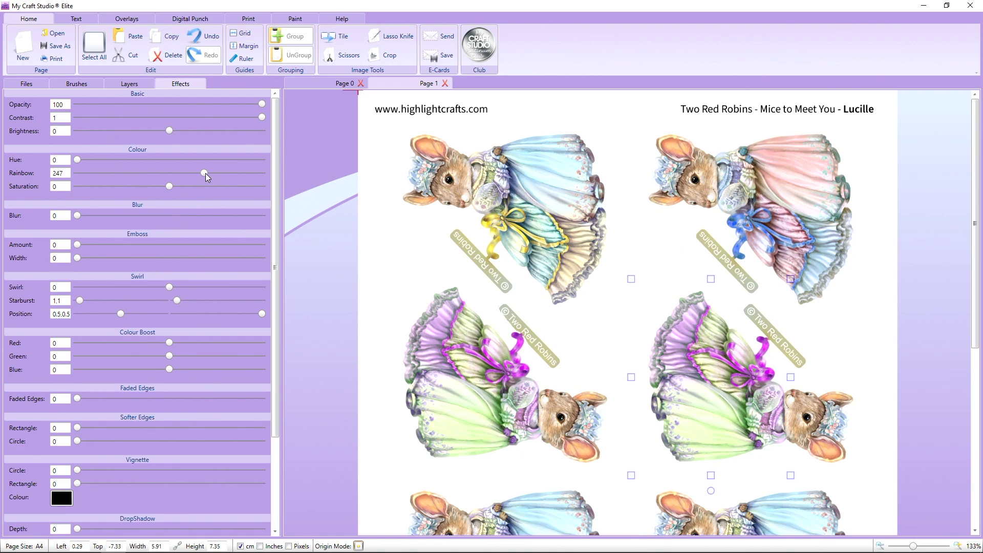
pyautogui.moveTo(205, 173); pyautogui.dragTo(250, 178)
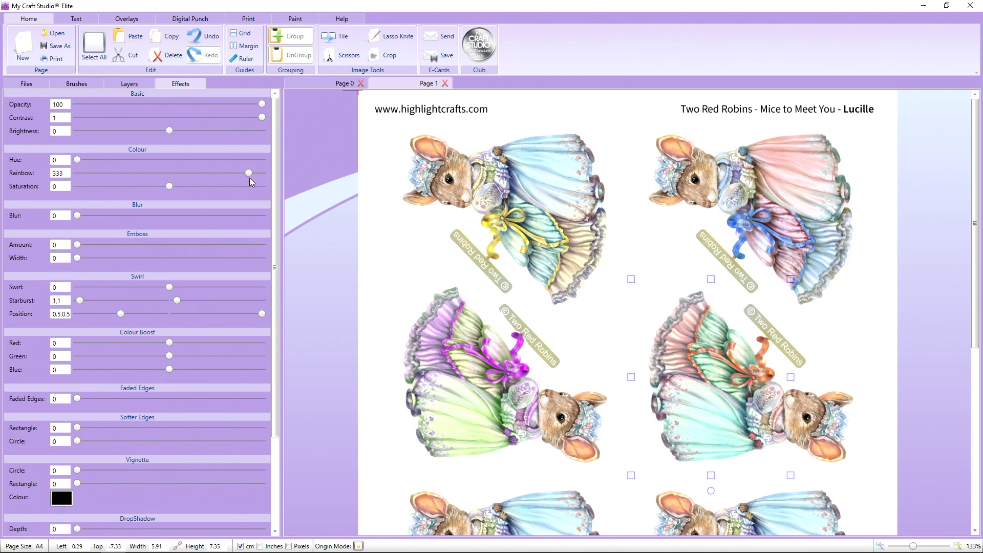
# - Copy the pink dress of the top-right mouse and paste it over the right mouse in the third row
pyautogui.scroll(-3, 677, 285)
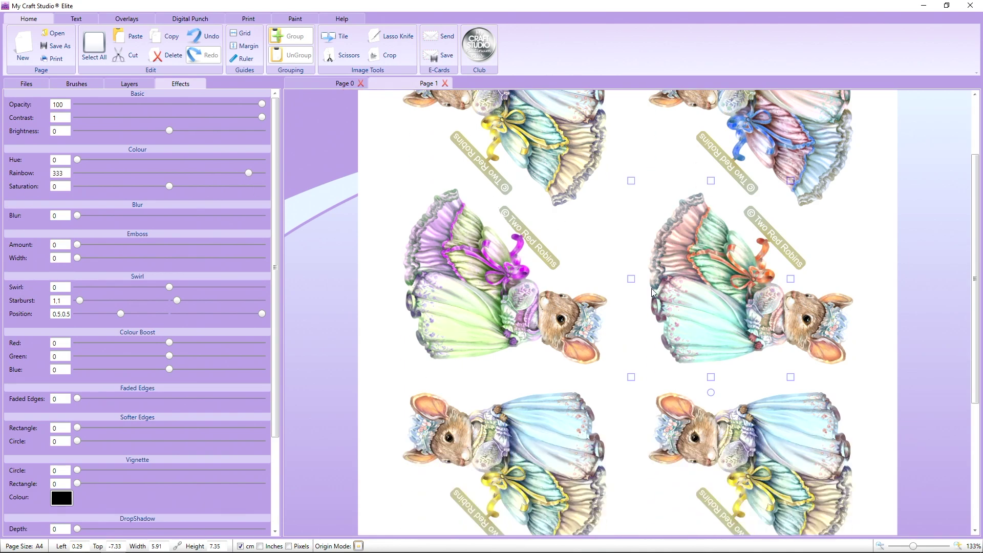
pyautogui.click(754, 129)
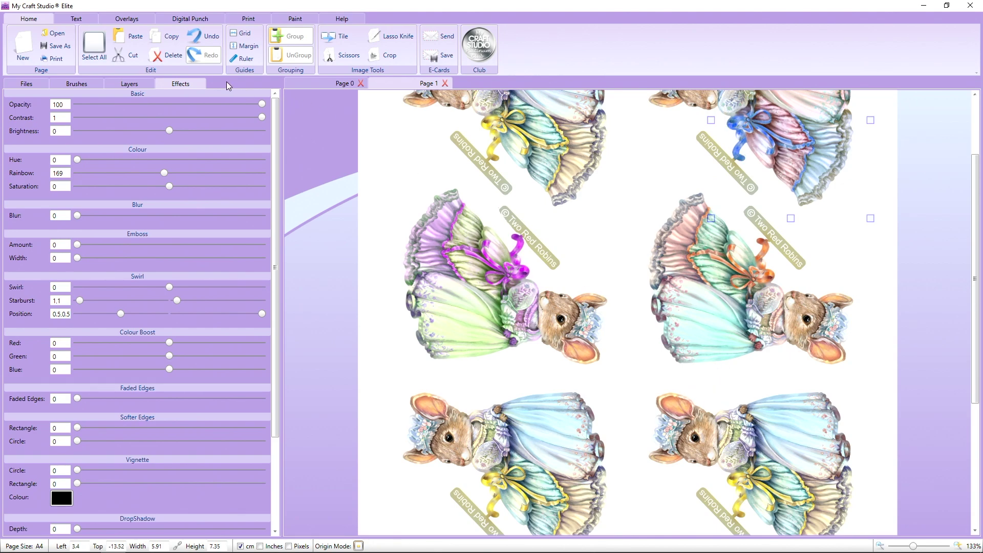
pyautogui.click(164, 41)
pyautogui.click(131, 35)
pyautogui.moveTo(752, 136); pyautogui.dragTo(764, 484)
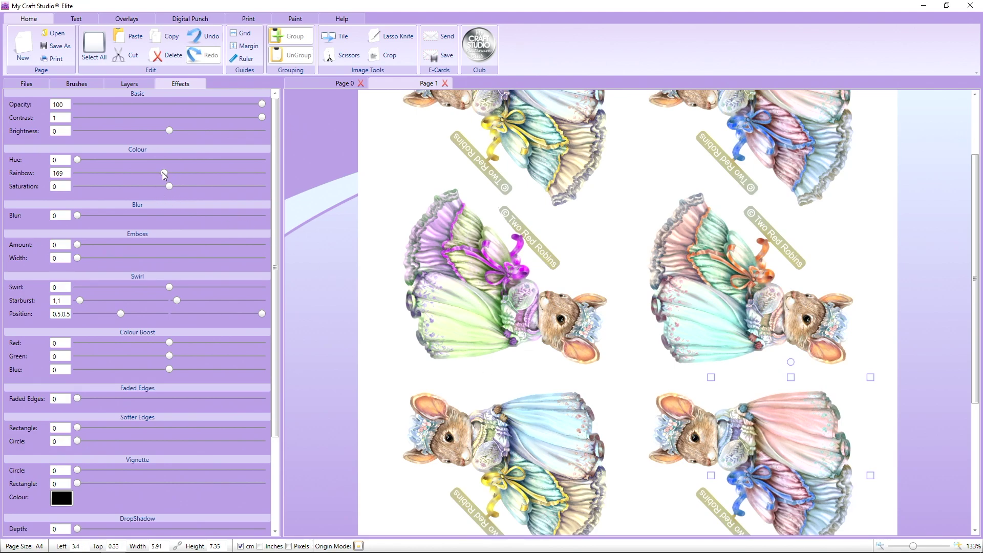
# - Set the third-row right dress's Rainbow to 330 and its Brightness to 0.1
pyautogui.moveTo(161, 171); pyautogui.dragTo(250, 172)
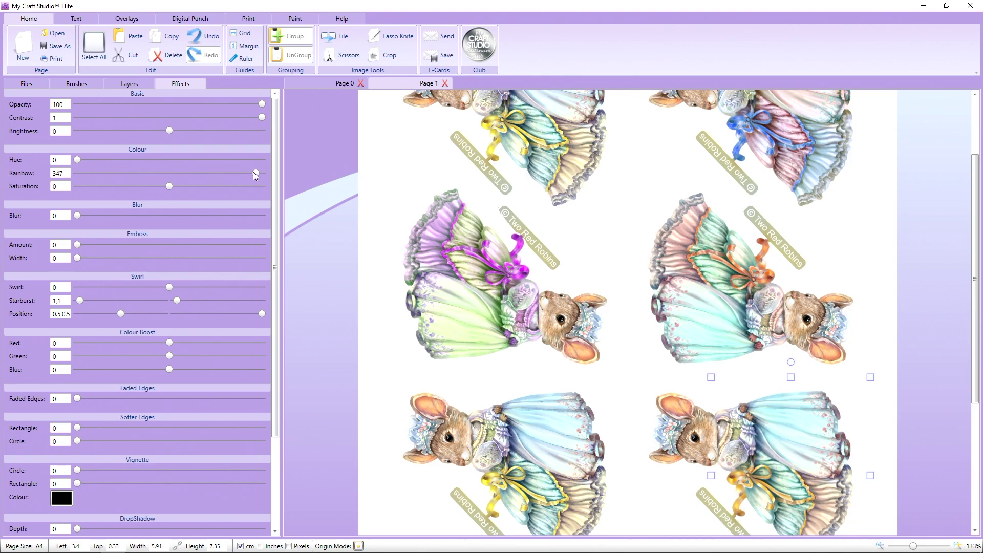
pyautogui.moveTo(251, 176); pyautogui.dragTo(248, 177)
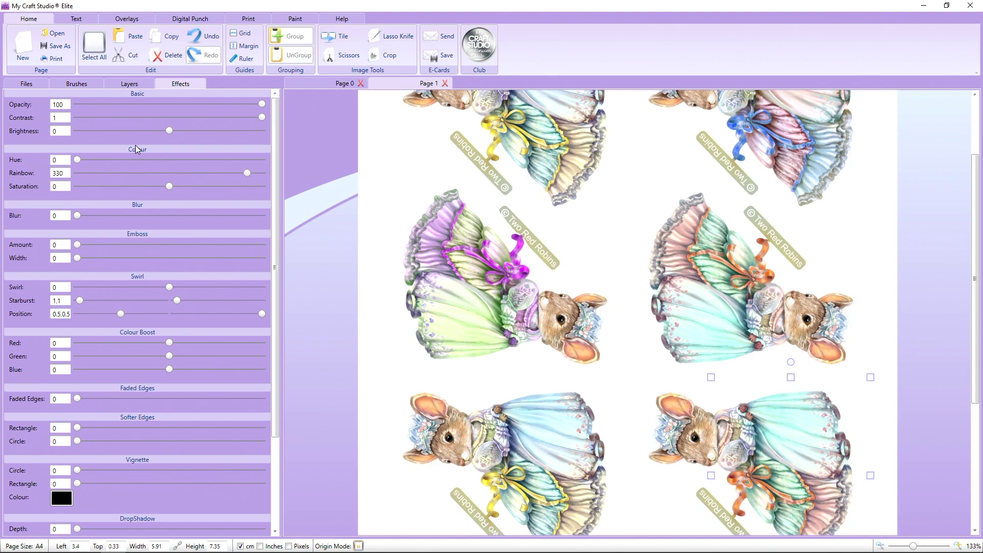
pyautogui.moveTo(168, 130); pyautogui.dragTo(177, 129)
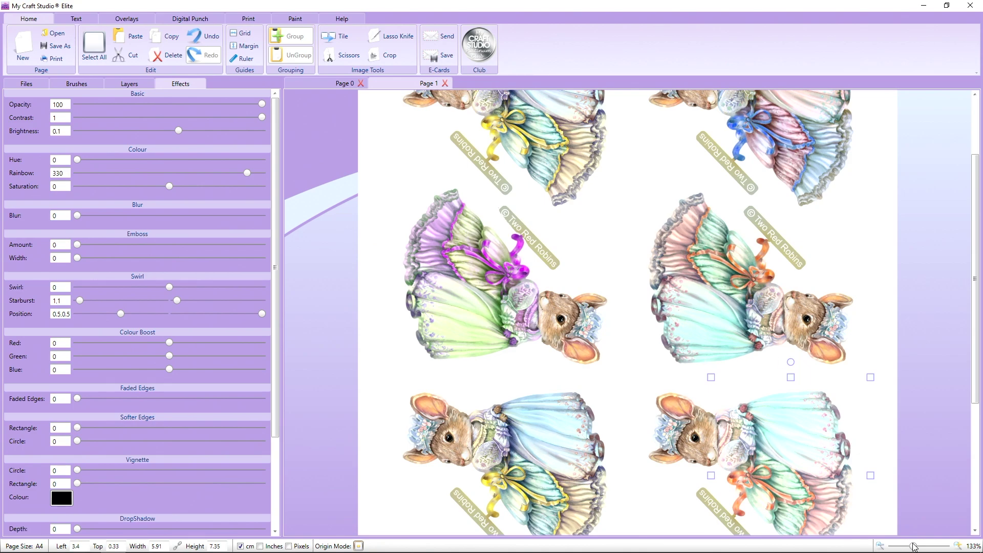
# - Paste a copy of the brightened dress onto the third-row left mouse and align it with the dress underneath
pyautogui.moveTo(915, 548); pyautogui.dragTo(904, 547)
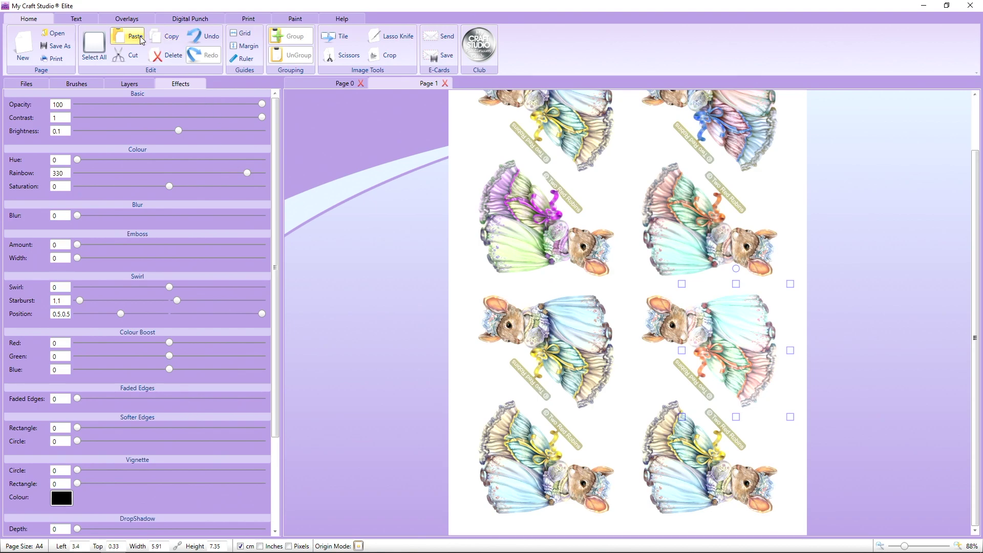
pyautogui.moveTo(735, 330); pyautogui.dragTo(571, 330)
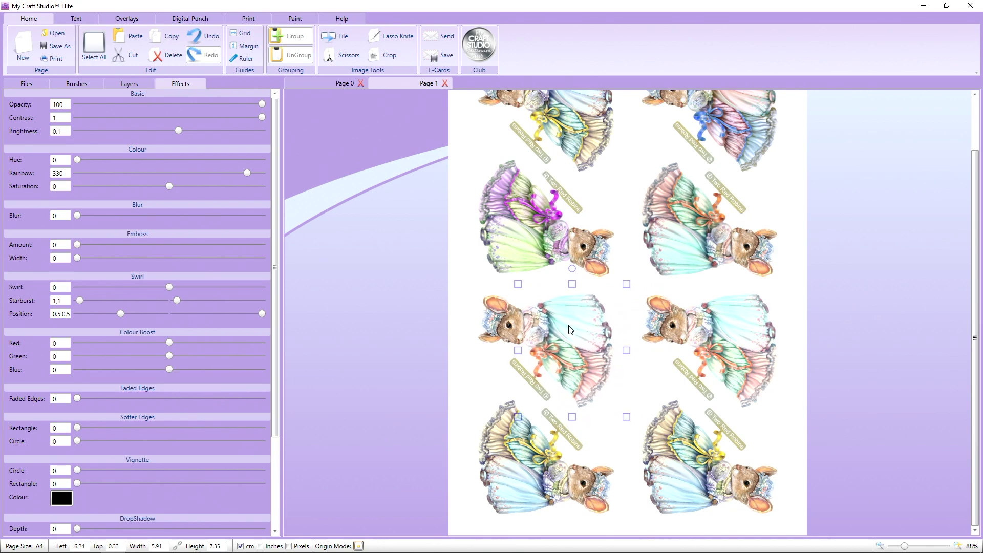
pyautogui.moveTo(907, 546); pyautogui.dragTo(920, 545)
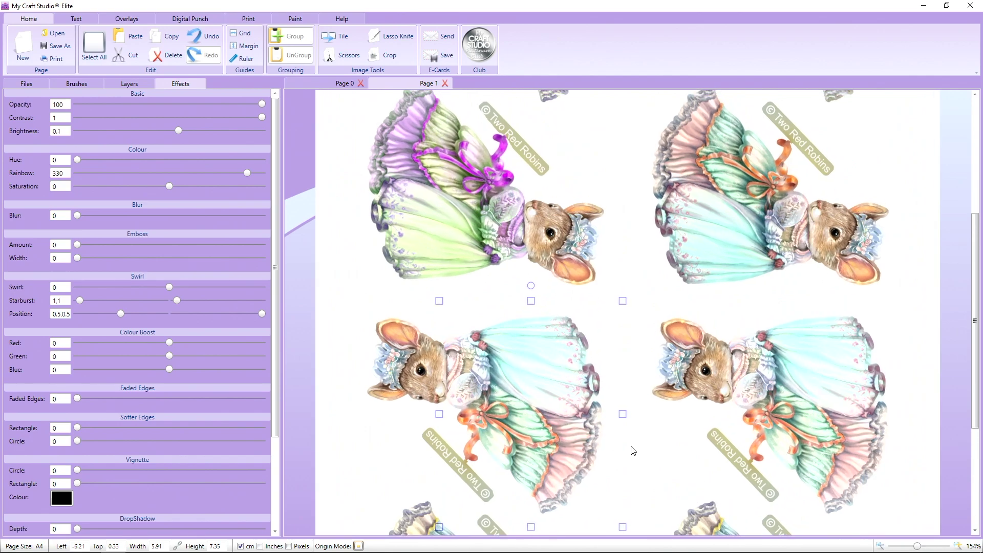
pyautogui.scroll(-3, 550, 407)
pyautogui.moveTo(501, 234); pyautogui.dragTo(509, 232)
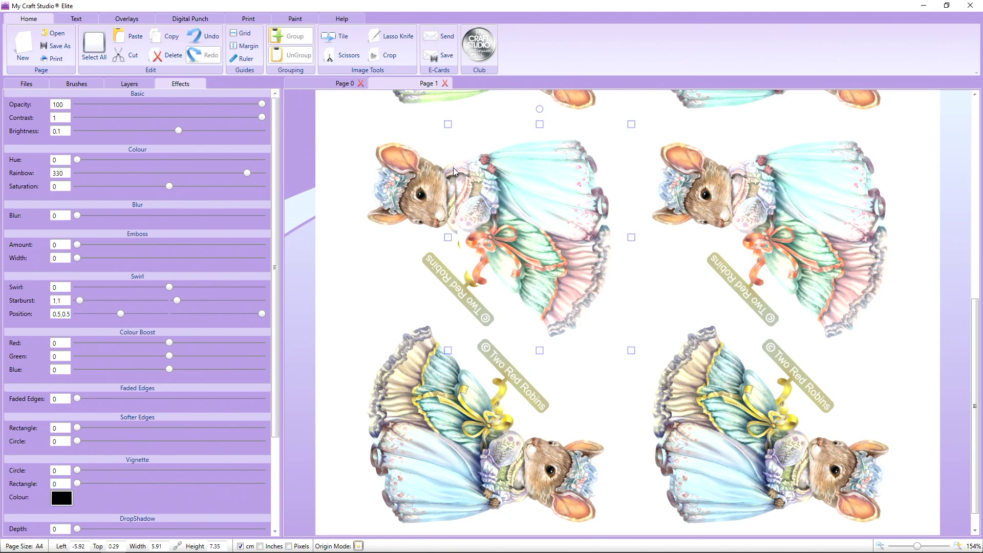
pyautogui.moveTo(453, 167)
pyautogui.mouseDown()
pyautogui.moveTo(468, 161)
pyautogui.moveTo(463, 154)
pyautogui.mouseUp()
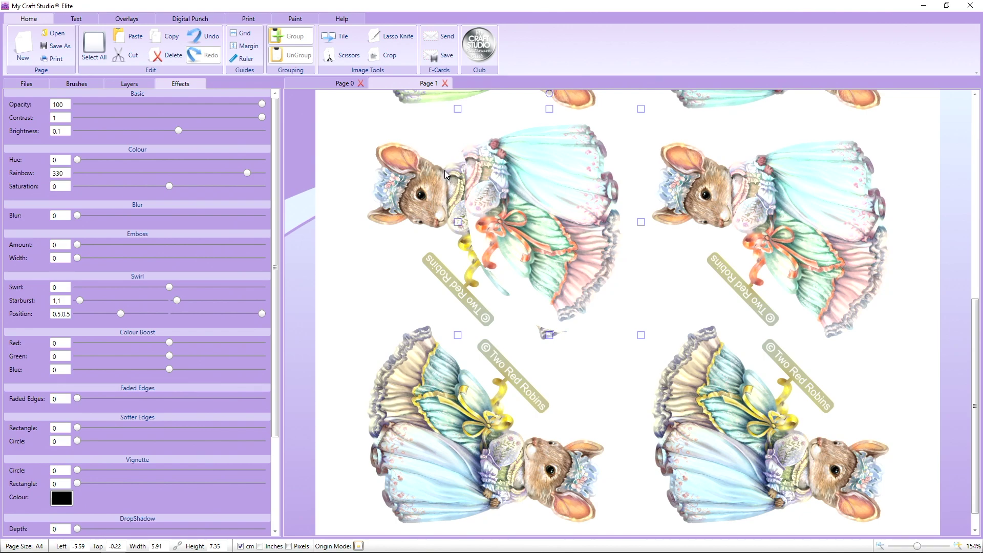
pyautogui.moveTo(489, 171); pyautogui.dragTo(472, 189)
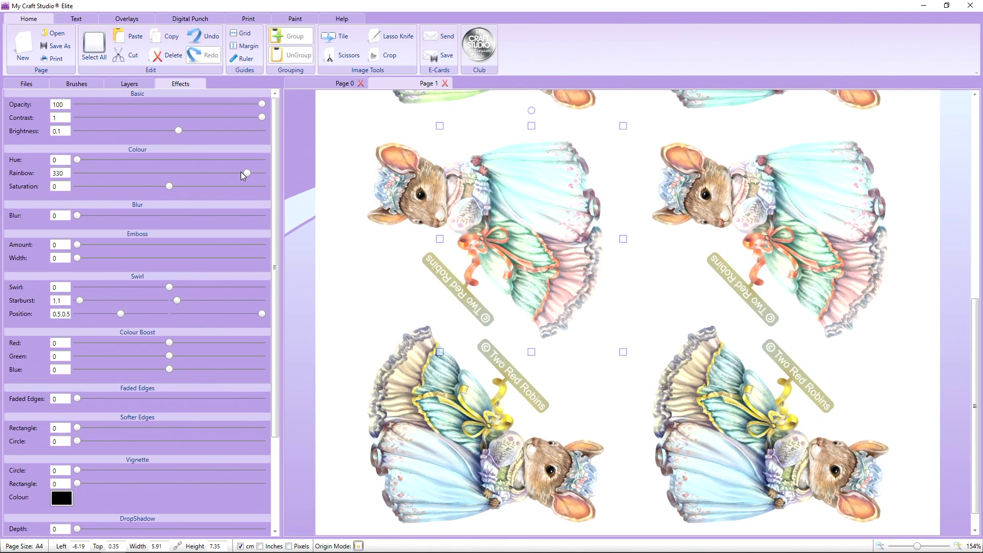
# - Restyle the third-row left dress with Rainbow 0, Saturation -62 and Brightness 0.16
pyautogui.moveTo(248, 173); pyautogui.dragTo(74, 173)
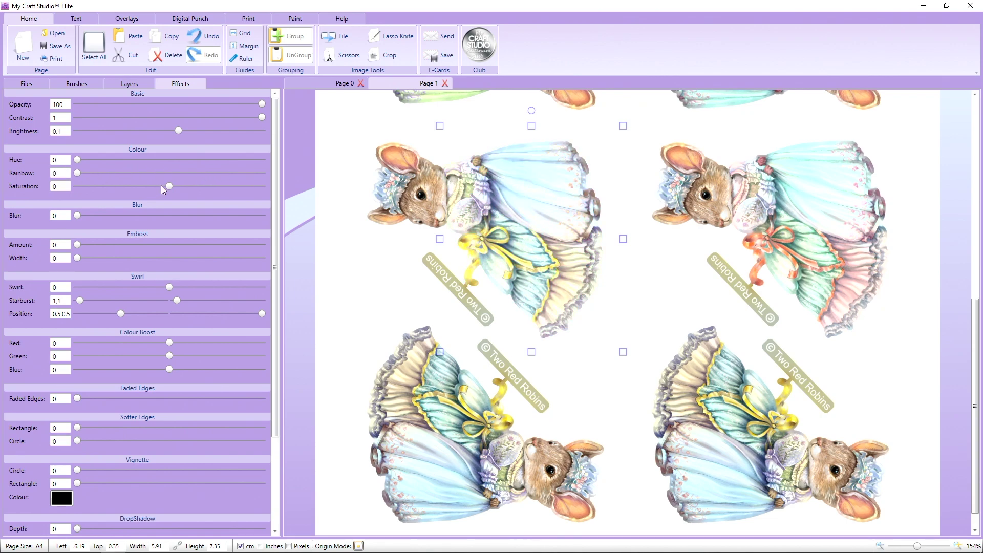
pyautogui.moveTo(169, 187); pyautogui.dragTo(141, 188)
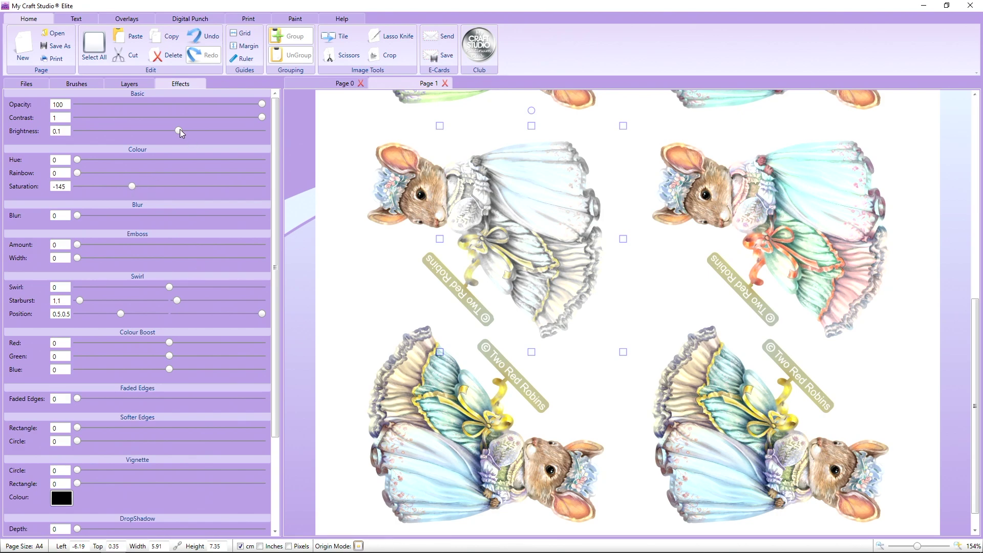
pyautogui.moveTo(176, 128); pyautogui.dragTo(181, 128)
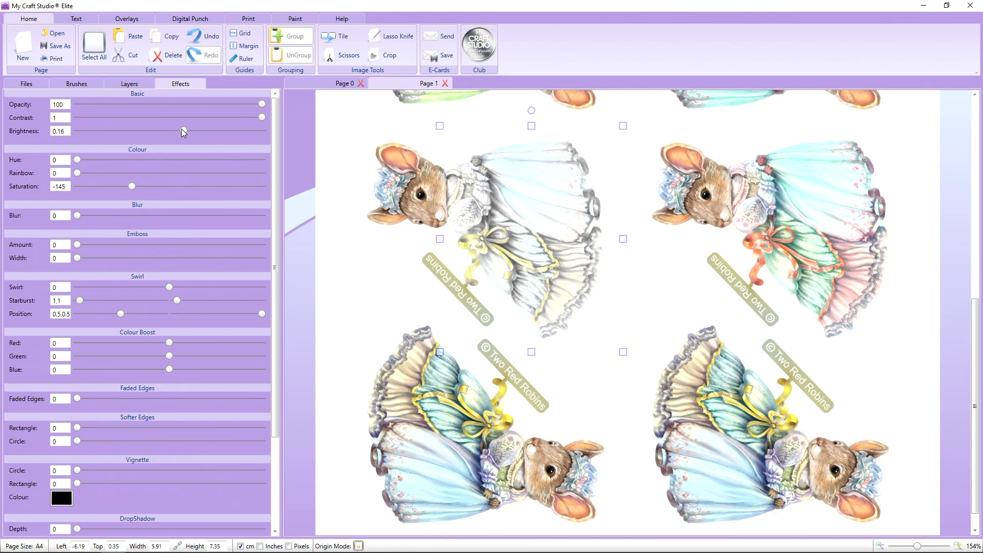
pyautogui.moveTo(135, 187); pyautogui.dragTo(151, 188)
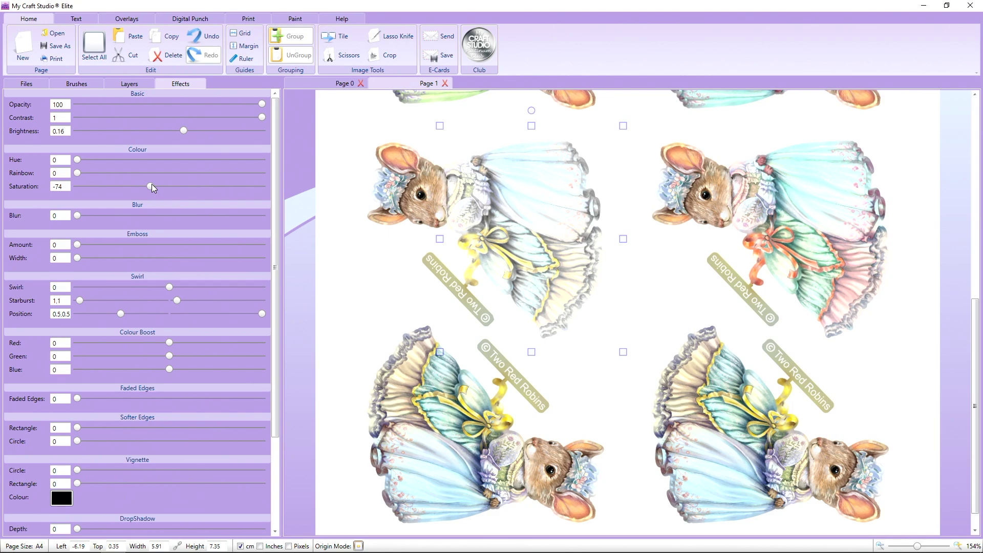
pyautogui.moveTo(152, 188); pyautogui.dragTo(156, 188)
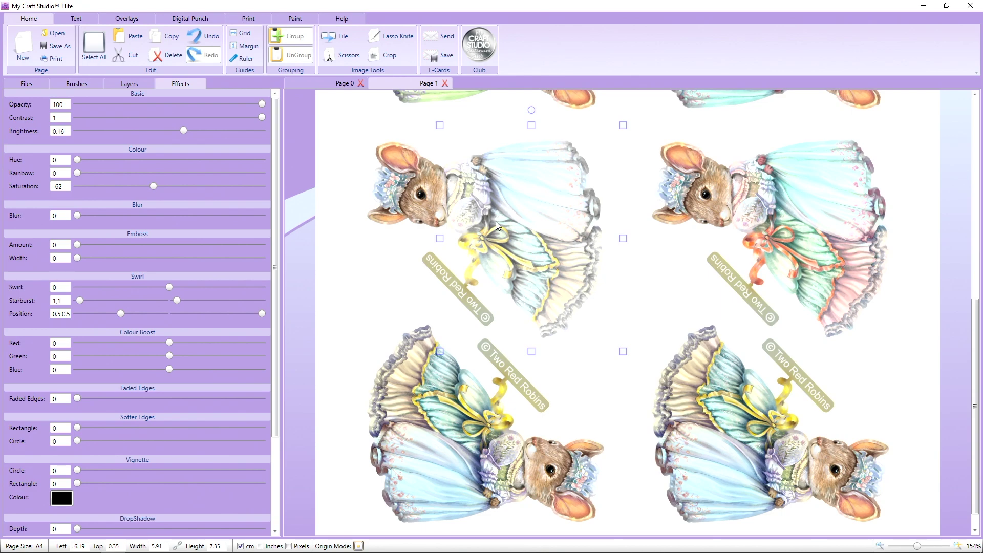
# - Paste a copy of the second-row left mouse's purple-and-green dress over the bottom-left mouse and align it with the dress underneath
pyautogui.scroll(5, 464, 142)
pyautogui.click(440, 352)
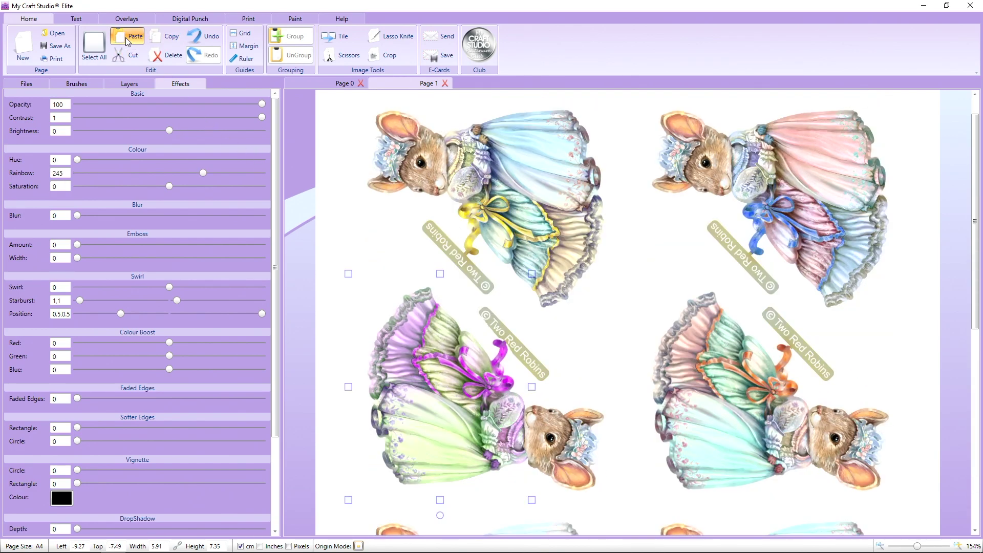
pyautogui.scroll(-11, 348, 247)
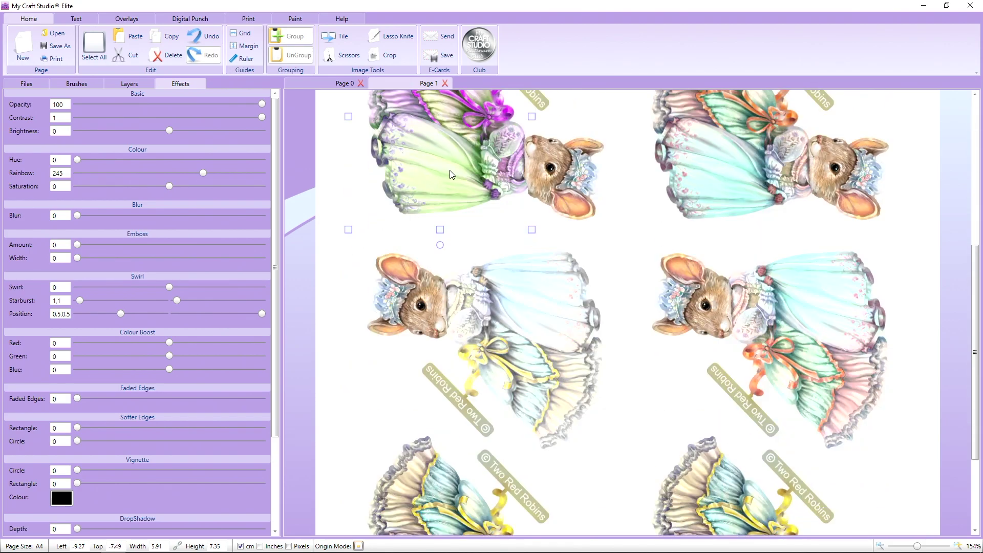
pyautogui.moveTo(455, 190); pyautogui.dragTo(445, 500)
pyautogui.scroll(-3, 465, 364)
pyautogui.scroll(-9, 465, 364)
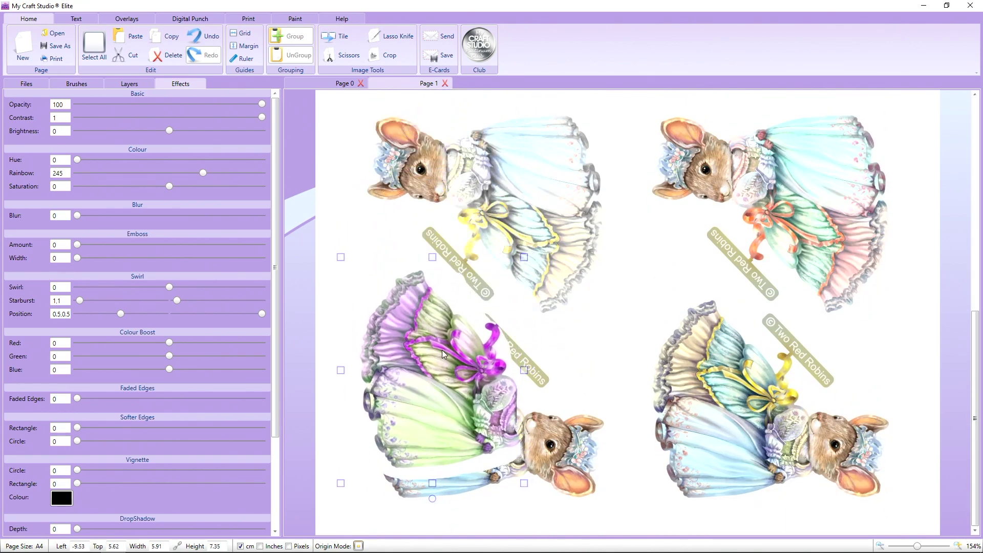
pyautogui.moveTo(442, 352); pyautogui.dragTo(450, 379)
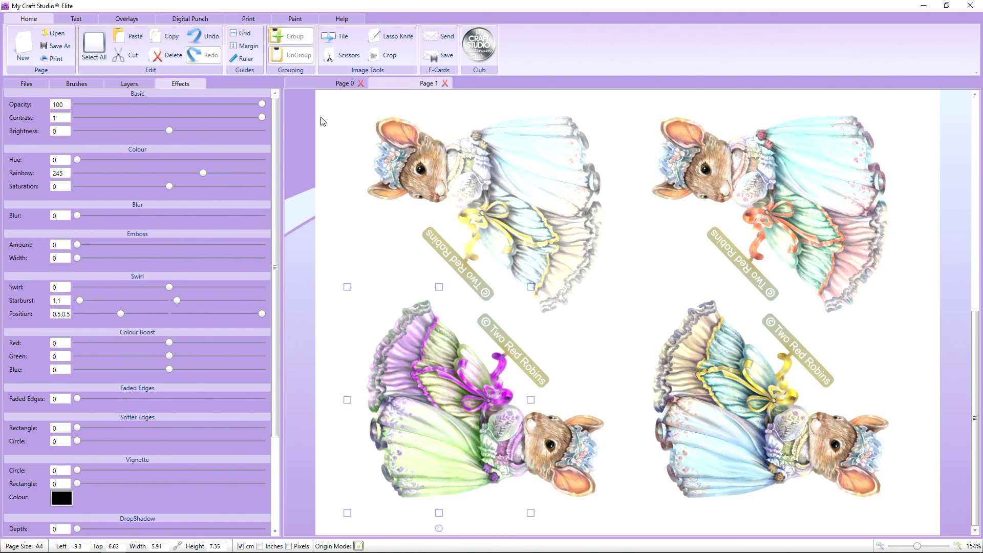
# - Cut around the purple bow and ribbons of the bottom-left dress copy with Scissors and keep only the inner part
pyautogui.click(352, 56)
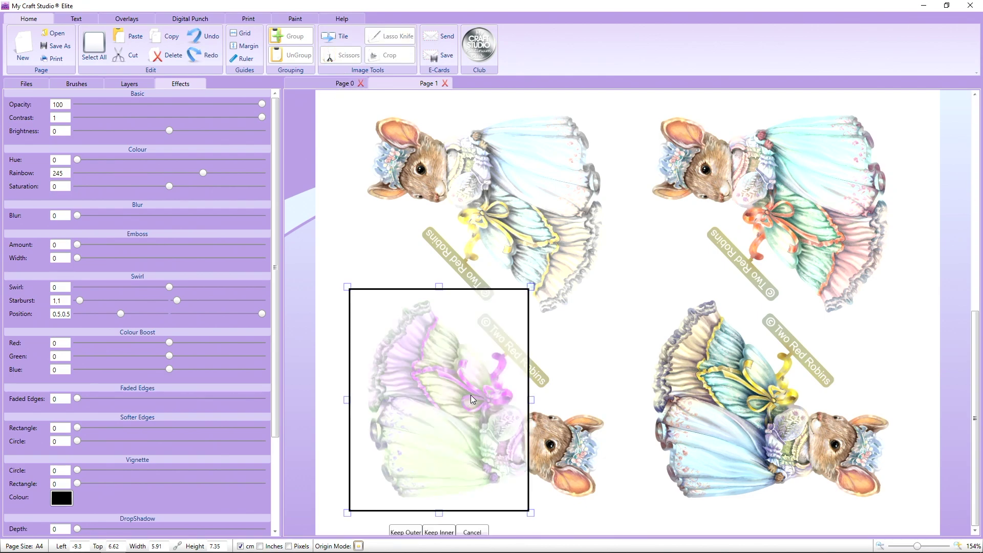
pyautogui.moveTo(473, 395)
pyautogui.mouseDown()
pyautogui.moveTo(417, 372)
pyautogui.moveTo(455, 373)
pyautogui.moveTo(460, 361)
pyautogui.moveTo(467, 382)
pyautogui.mouseUp()
pyautogui.rightClick(455, 387)
pyautogui.press('Escape')
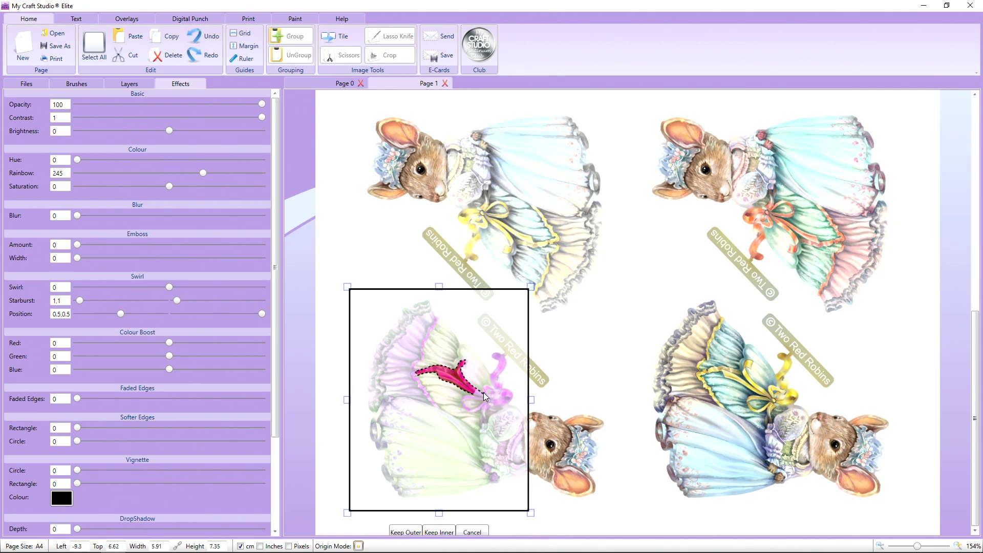
pyautogui.moveTo(484, 392)
pyautogui.mouseDown()
pyautogui.moveTo(493, 392)
pyautogui.moveTo(485, 347)
pyautogui.moveTo(509, 341)
pyautogui.moveTo(523, 359)
pyautogui.moveTo(519, 407)
pyautogui.moveTo(501, 408)
pyautogui.mouseUp()
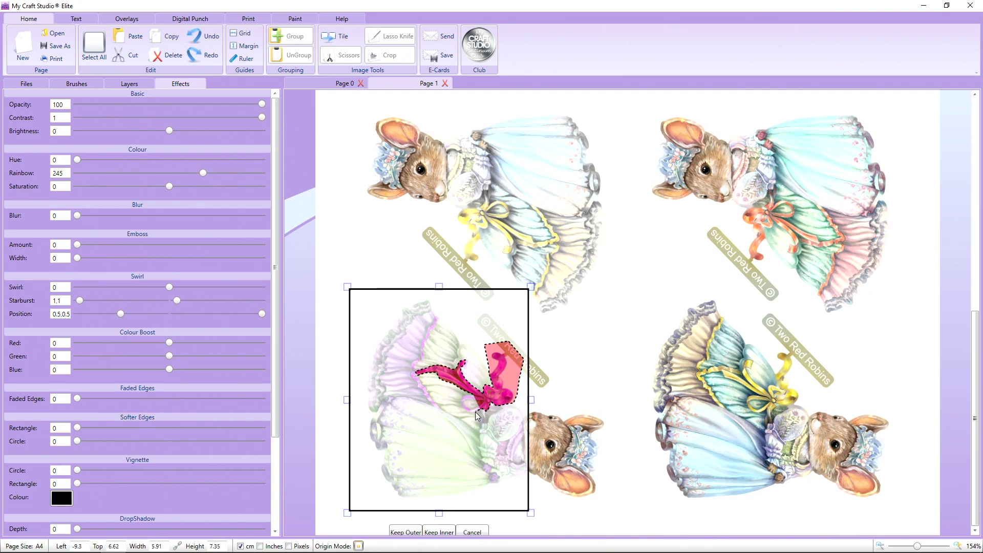
pyautogui.moveTo(470, 413)
pyautogui.mouseDown()
pyautogui.moveTo(462, 402)
pyautogui.moveTo(470, 399)
pyautogui.mouseUp()
pyautogui.click(474, 399)
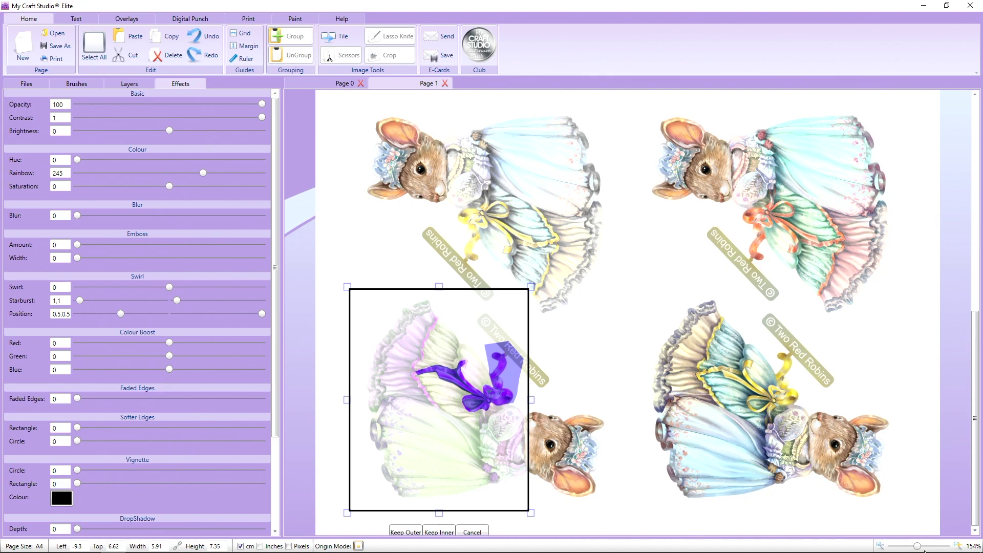
pyautogui.moveTo(919, 549); pyautogui.dragTo(898, 549)
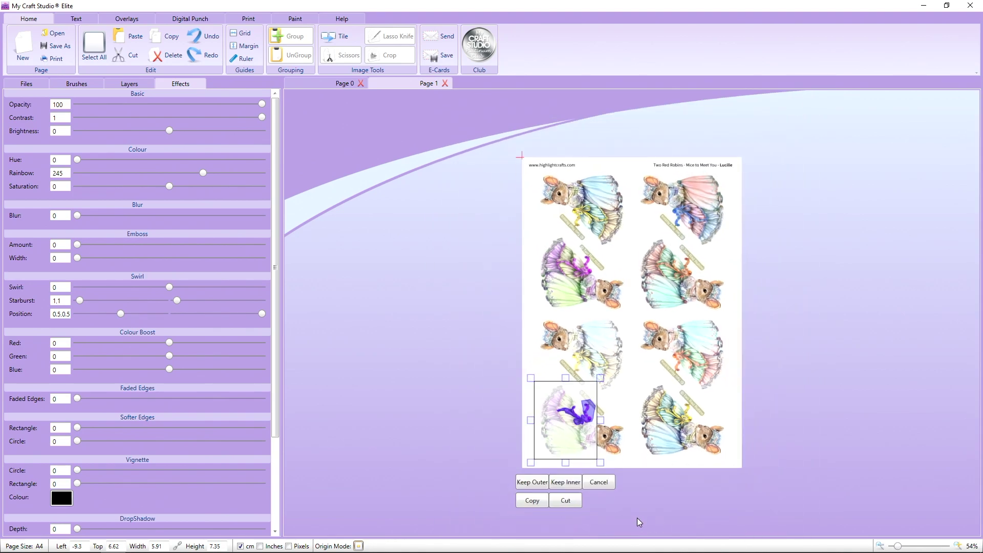
pyautogui.click(572, 483)
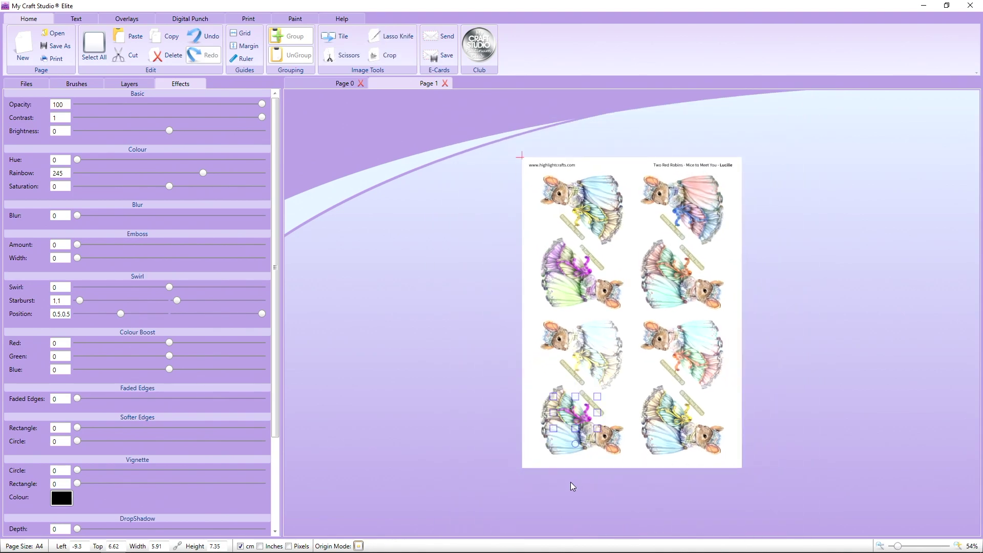
# - Paste a copy of the bottom-left mouse's purple bow and place it over the bow of the bottom-right mouse
pyautogui.moveTo(897, 547); pyautogui.dragTo(911, 548)
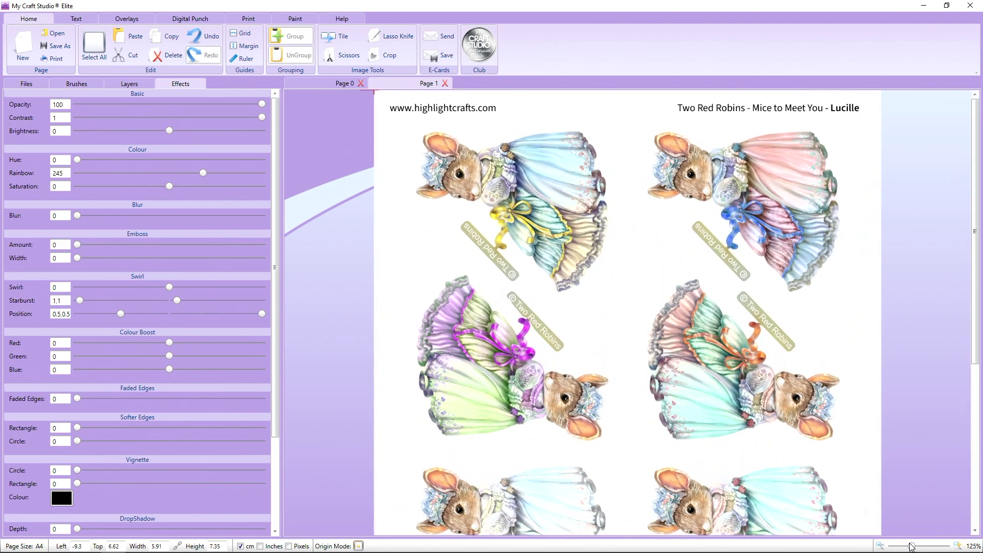
pyautogui.scroll(-2, 684, 473)
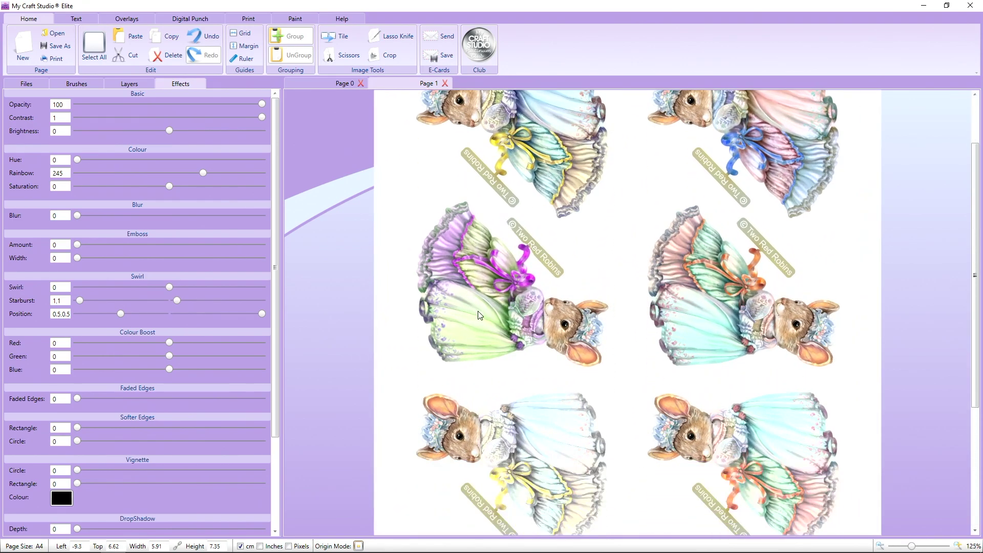
pyautogui.scroll(-3, 509, 336)
pyautogui.scroll(-3, 509, 337)
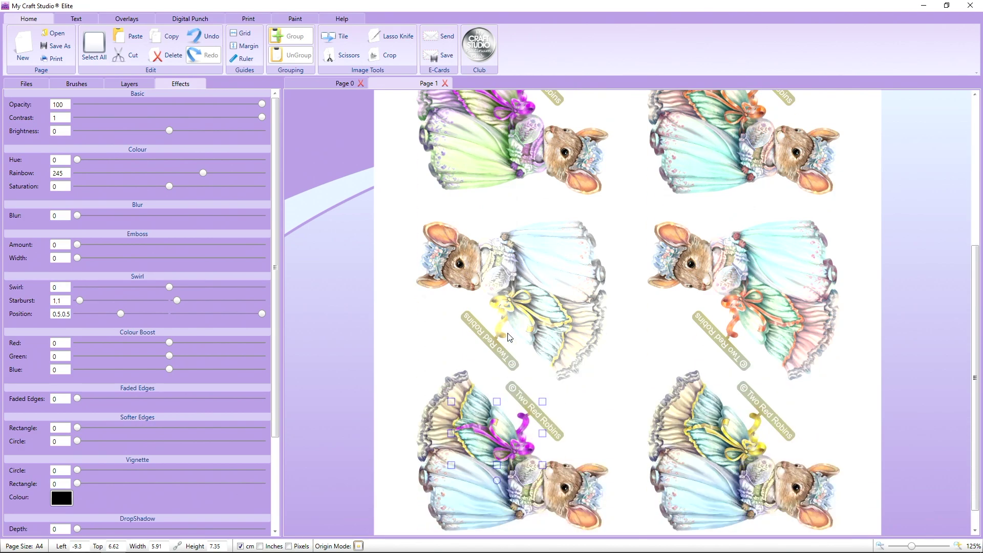
pyautogui.click(383, 376)
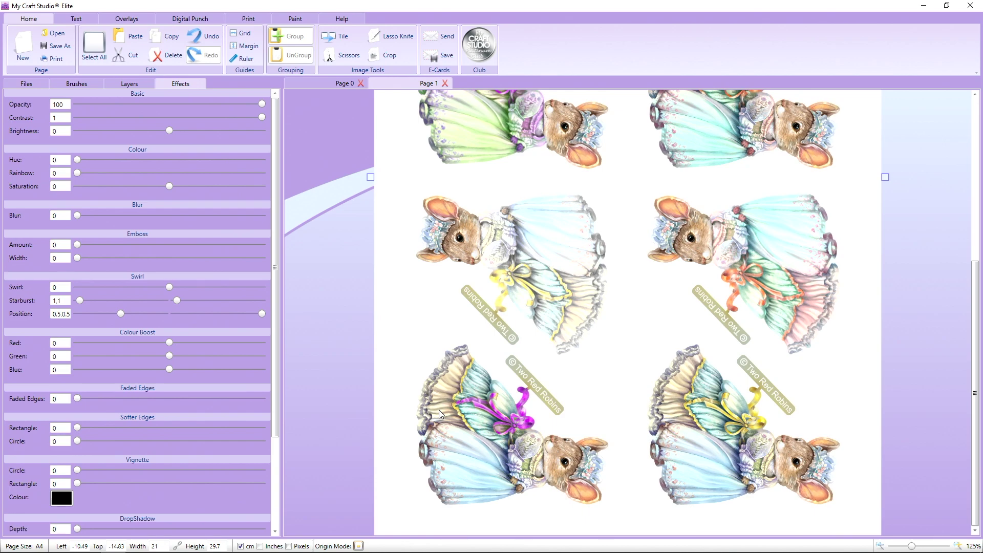
pyautogui.click(505, 424)
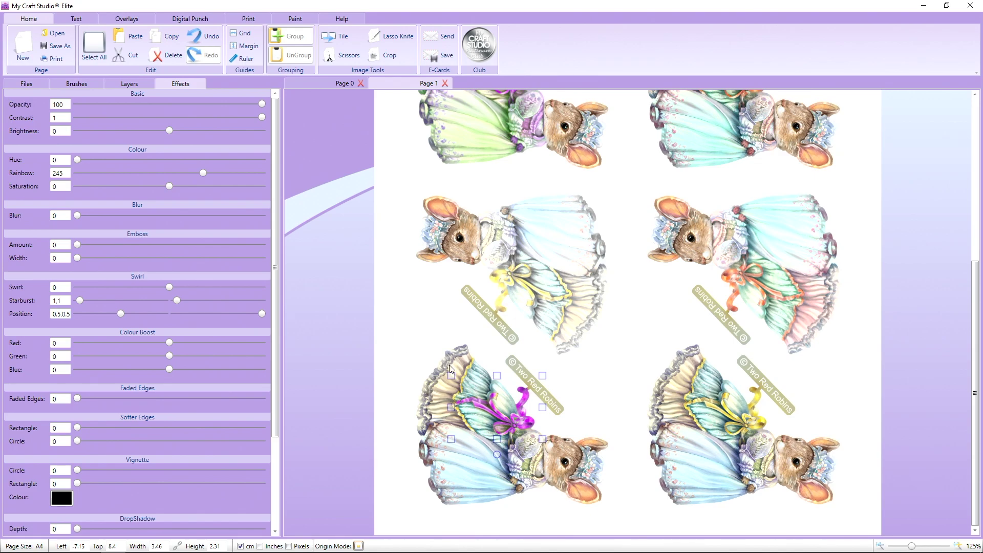
pyautogui.click(135, 37)
pyautogui.moveTo(531, 429); pyautogui.dragTo(758, 430)
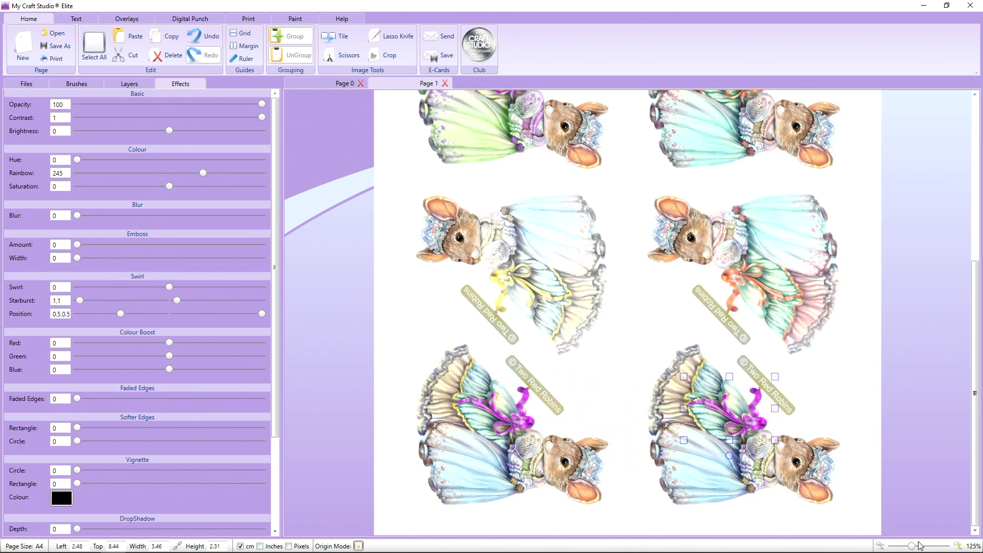
# - Align the pasted purple bow exactly with the yellow bow underneath on the bottom-right mouse
pyautogui.moveTo(915, 546); pyautogui.dragTo(931, 546)
pyautogui.scroll(-10, 873, 476)
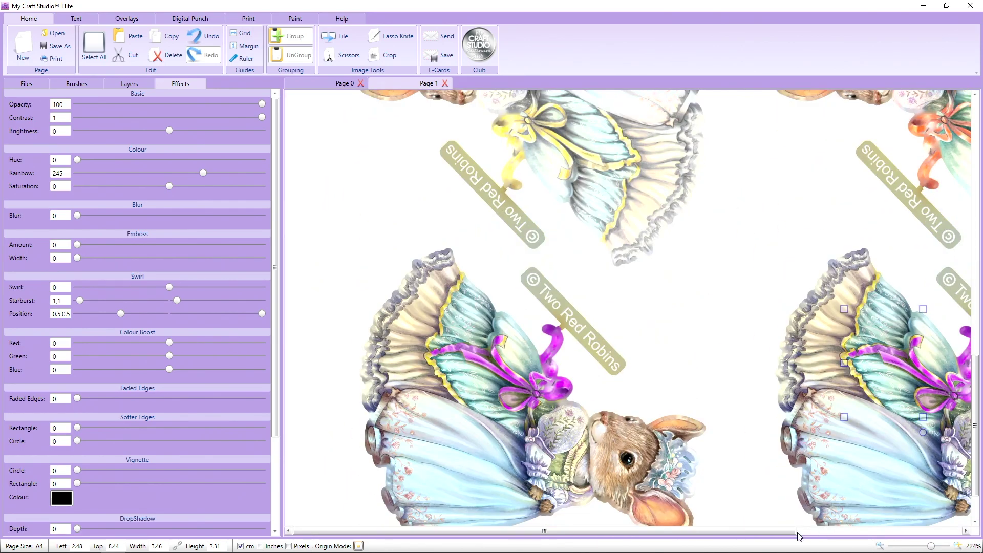
pyautogui.moveTo(796, 531); pyautogui.dragTo(911, 499)
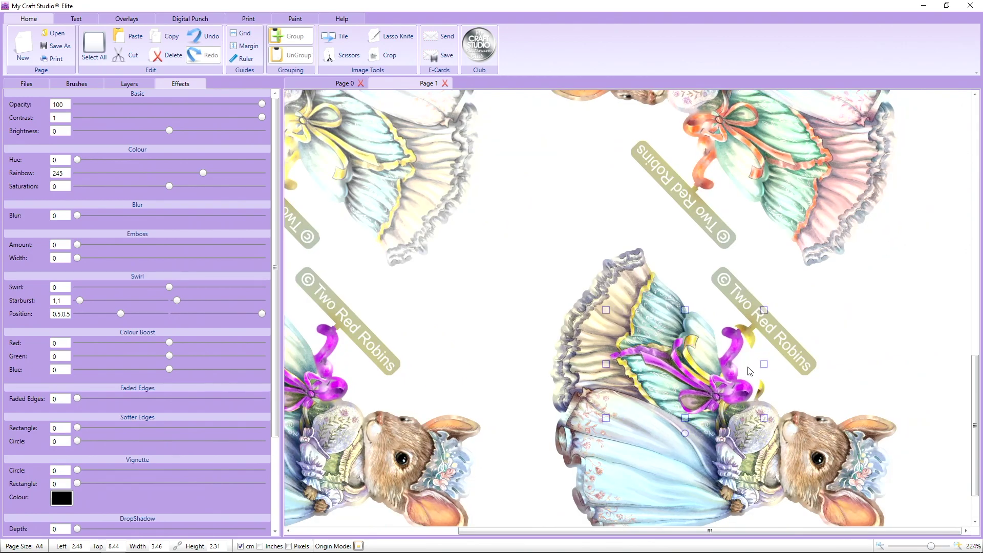
pyautogui.moveTo(763, 370); pyautogui.dragTo(760, 364)
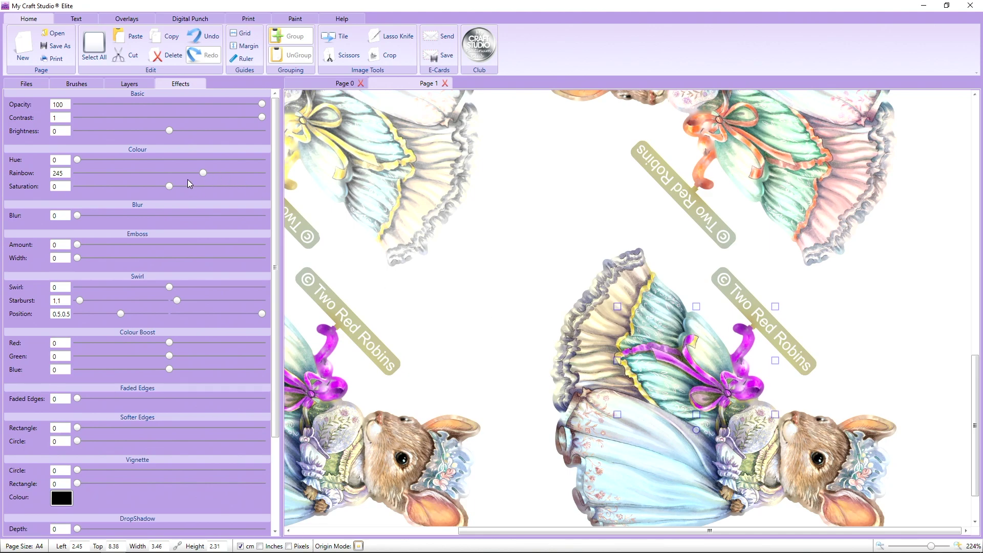
# - Set the bottom-right bow's Rainbow to 151 and deselect it
pyautogui.moveTo(202, 171); pyautogui.dragTo(155, 174)
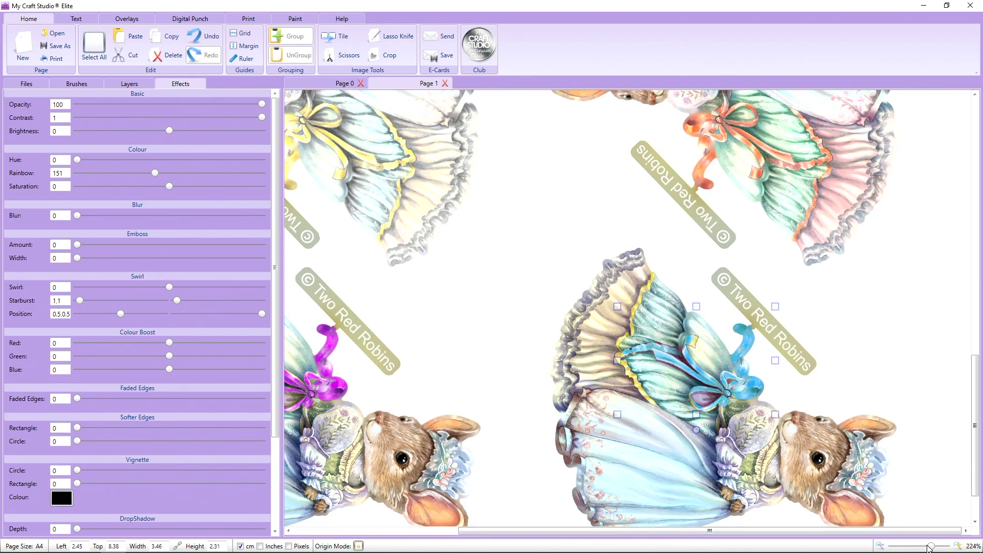
pyautogui.moveTo(931, 549); pyautogui.dragTo(903, 547)
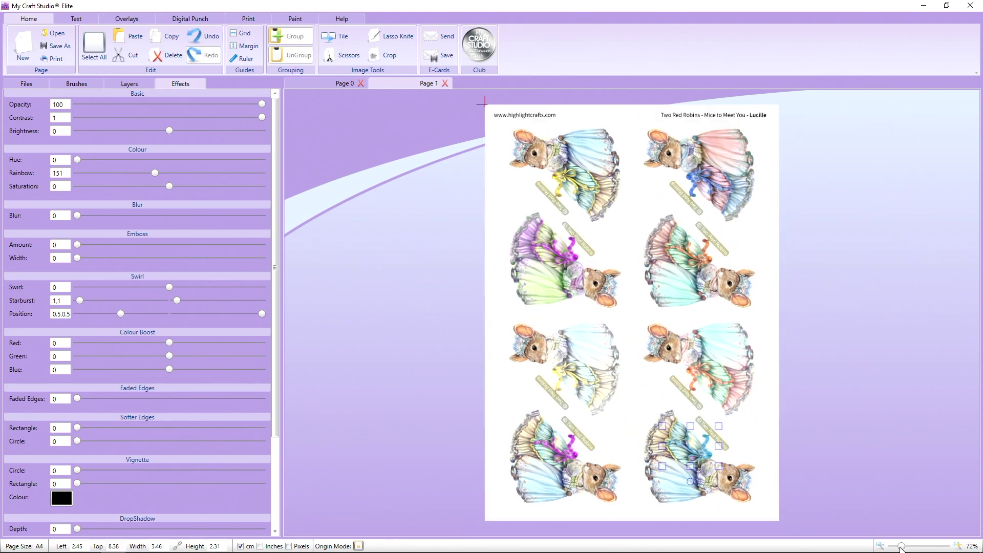
pyautogui.click(840, 402)
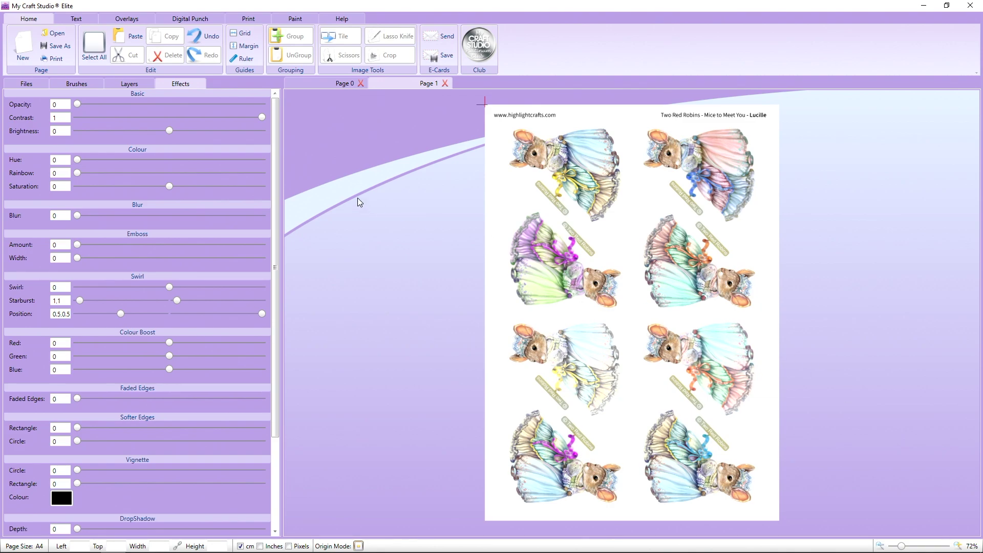
# - Save the page in the Mice To meet You folder as a JPEG Pro Quality image named lucille
pyautogui.click(65, 50)
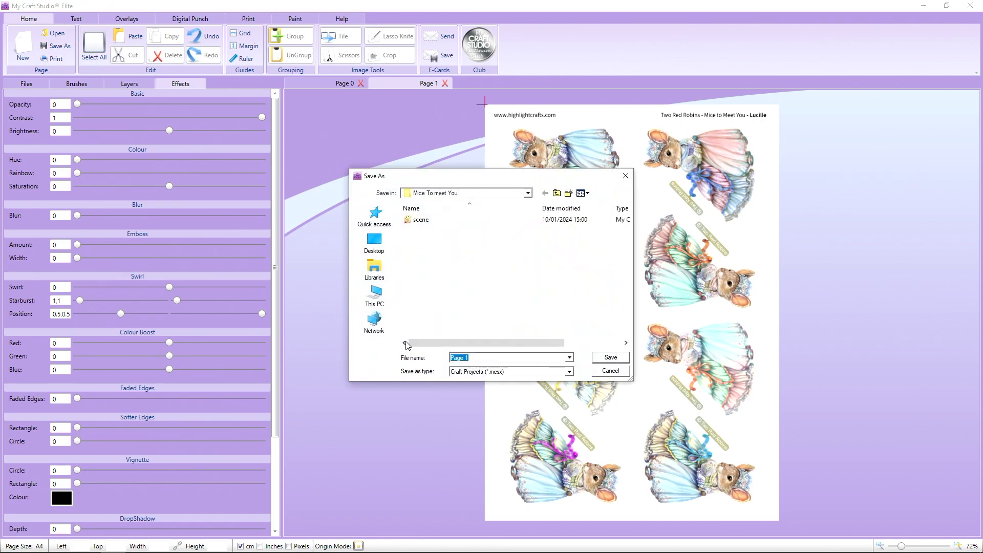
pyautogui.click(466, 372)
pyautogui.click(472, 388)
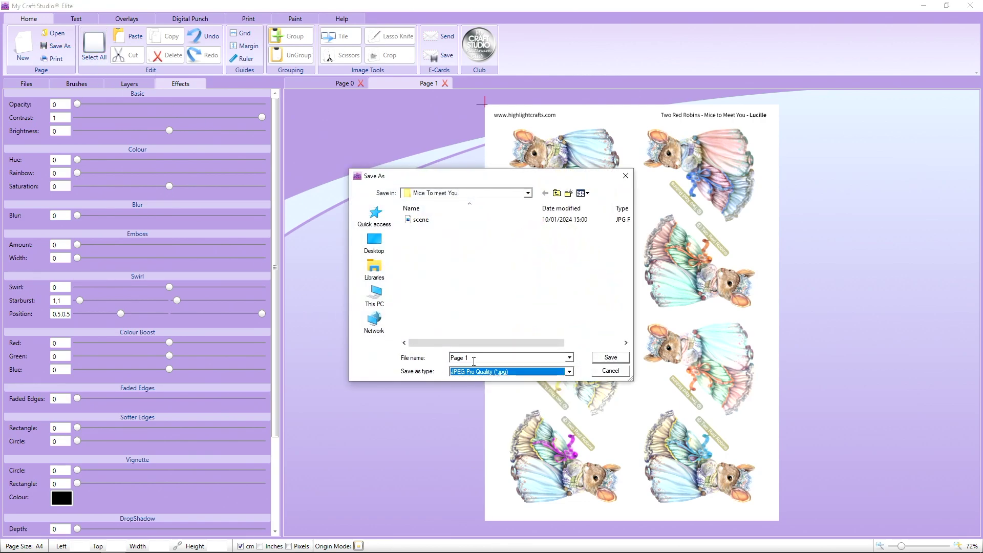
pyautogui.click(464, 359)
pyautogui.press('BackSpace')
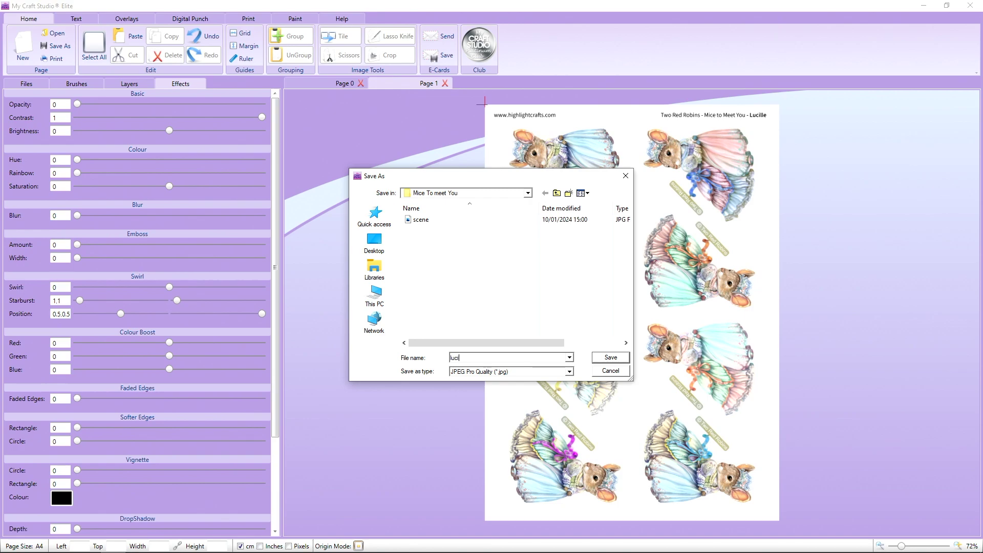
pyautogui.click(625, 360)
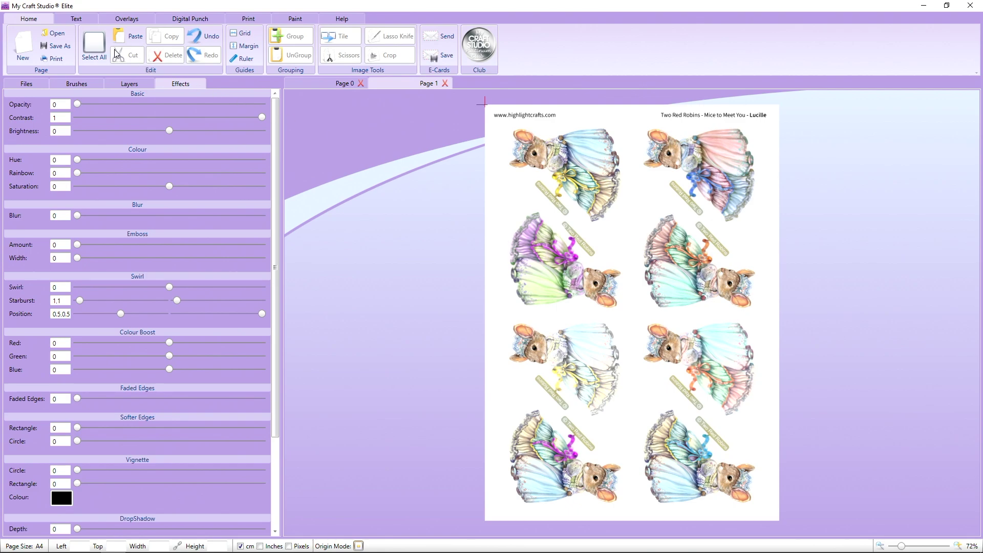
# - Save the page again as a Craft Projects (*.mcsx) file named lucille in the same folder
pyautogui.click(57, 46)
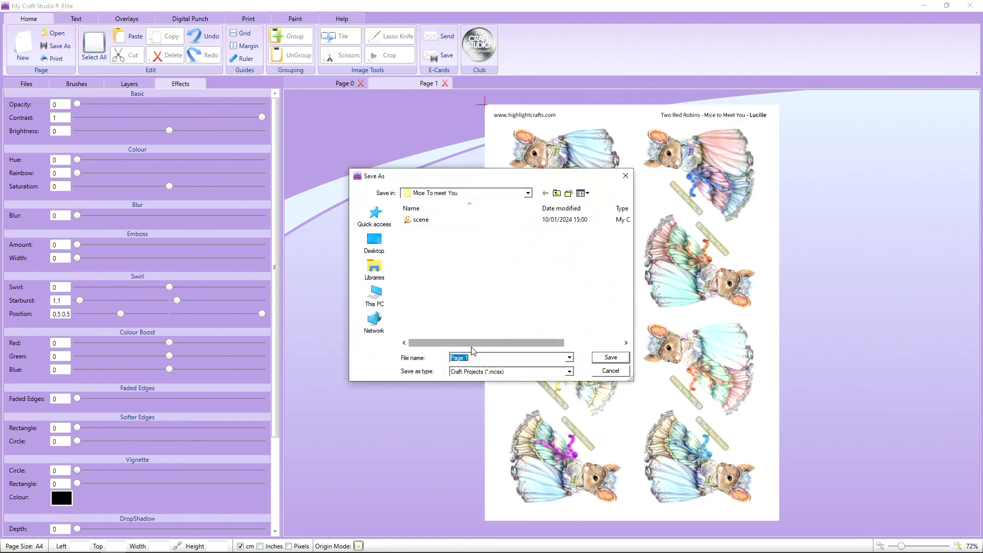
pyautogui.write('lucille')
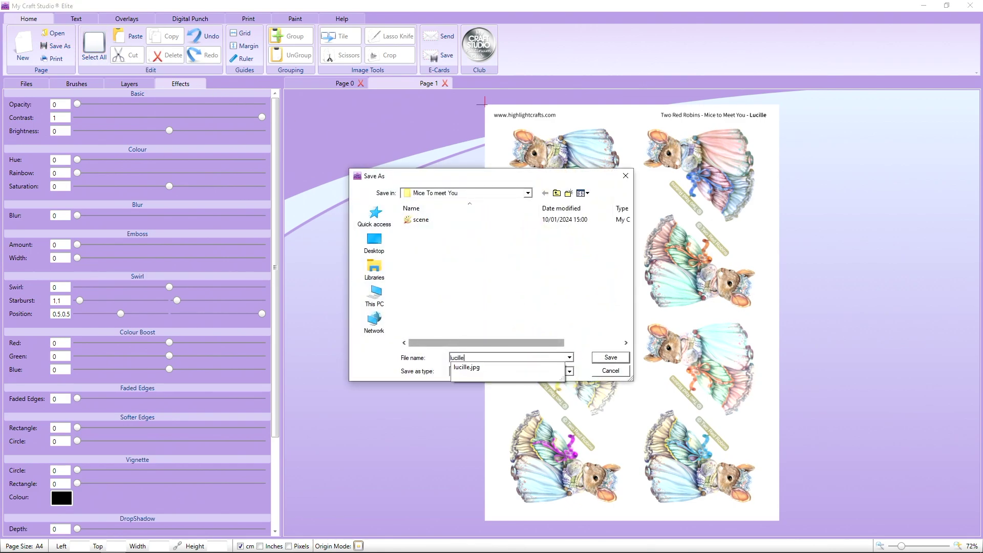
pyautogui.click(601, 362)
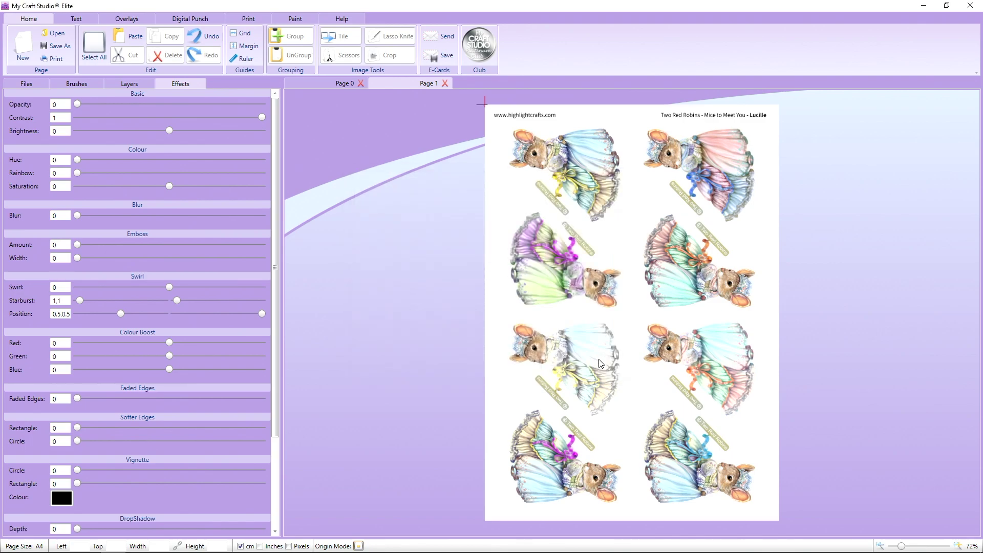
# - Restyle the second-row left dress with Rainbow 0 and Hue 202, keeping it in its original position
pyautogui.moveTo(554, 270); pyautogui.dragTo(463, 272)
pyautogui.hotkey('ctrl', 'z')
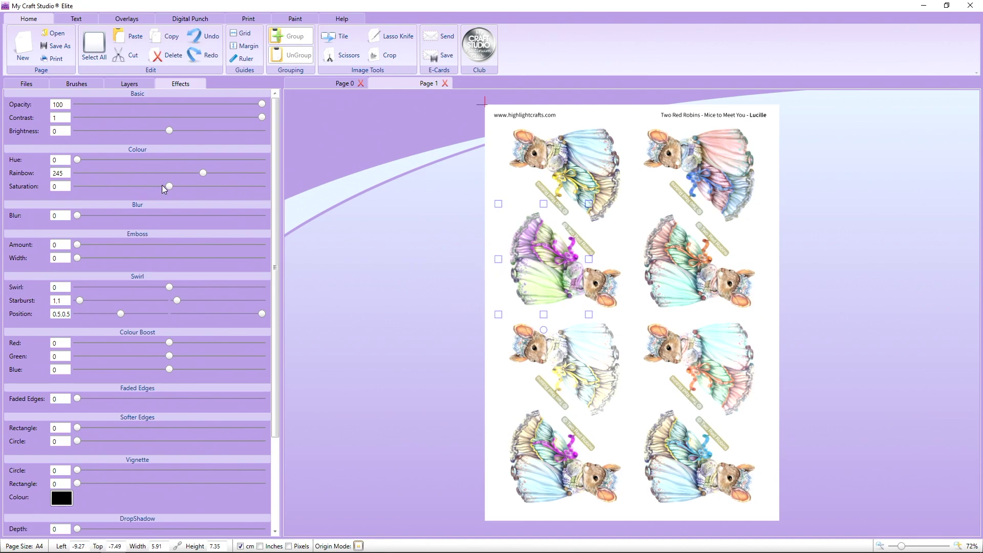
pyautogui.moveTo(204, 173); pyautogui.dragTo(181, 161)
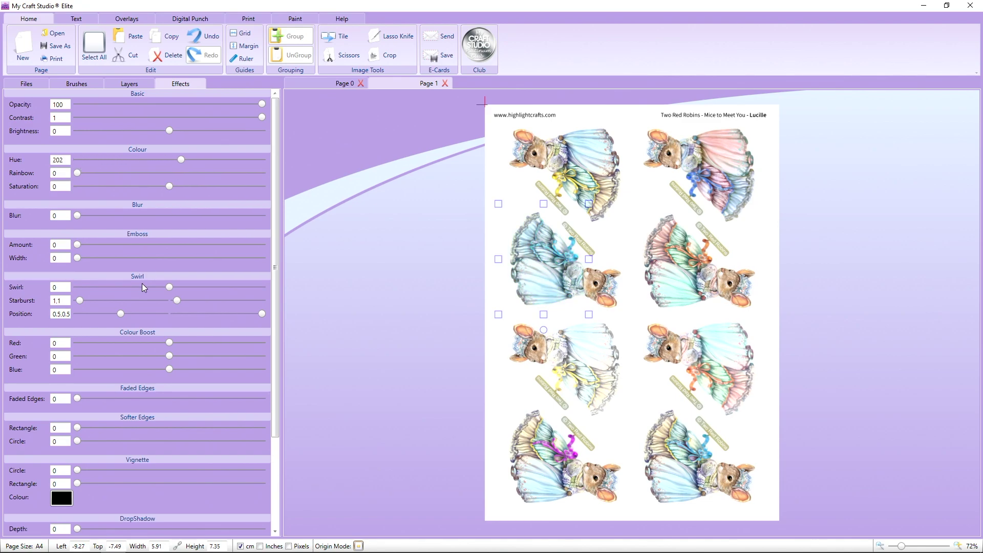
pyautogui.click(366, 277)
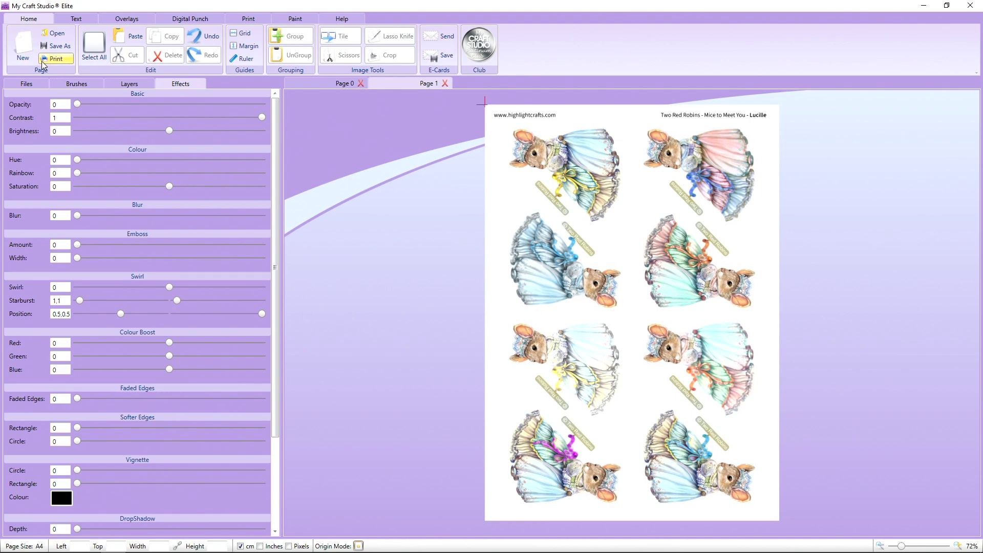
# - Add the saved lucille image from the Mice To meet You folder and position it over the left part of the sheet
pyautogui.click(26, 83)
pyautogui.scroll(10, 128, 208)
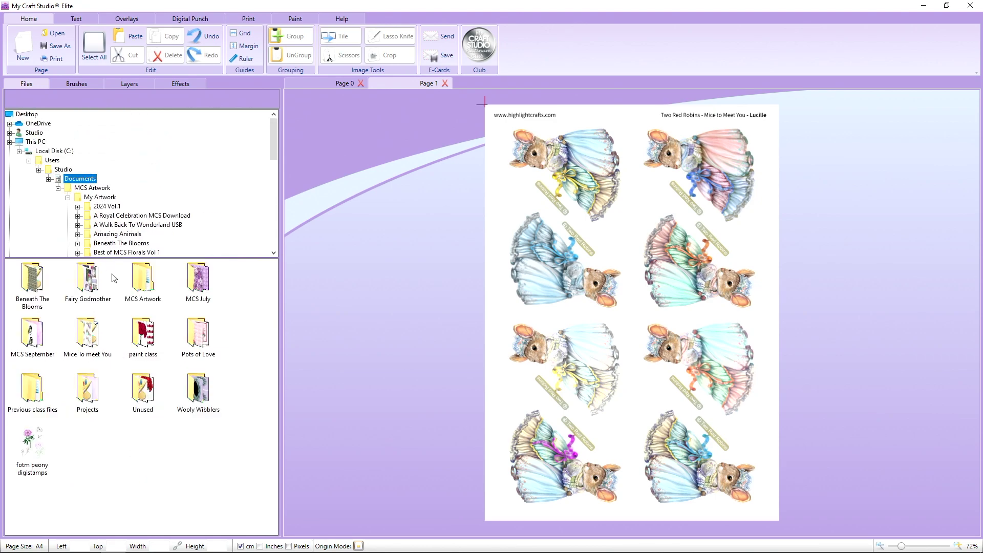
pyautogui.doubleClick(86, 335)
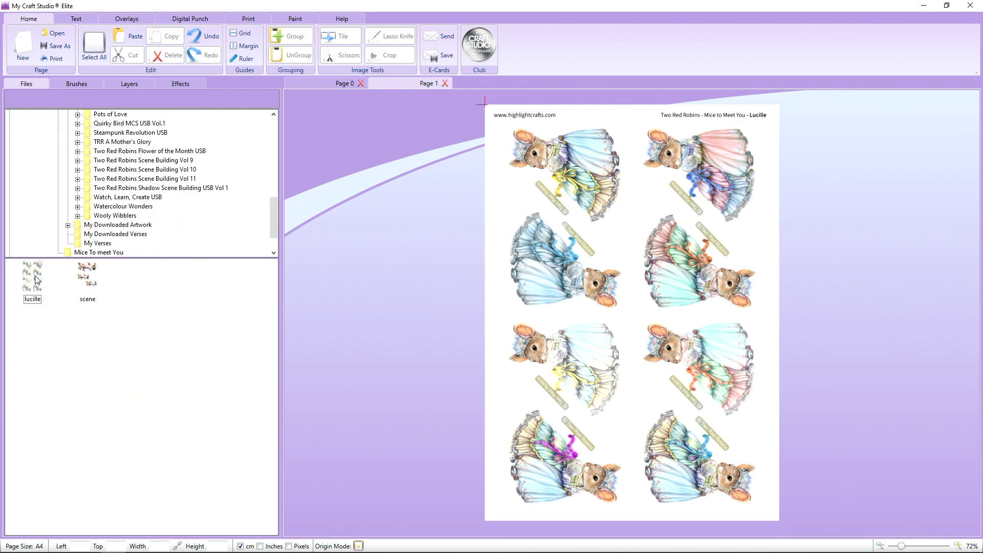
pyautogui.moveTo(34, 277); pyautogui.dragTo(346, 211)
pyautogui.moveTo(428, 342); pyautogui.dragTo(405, 283)
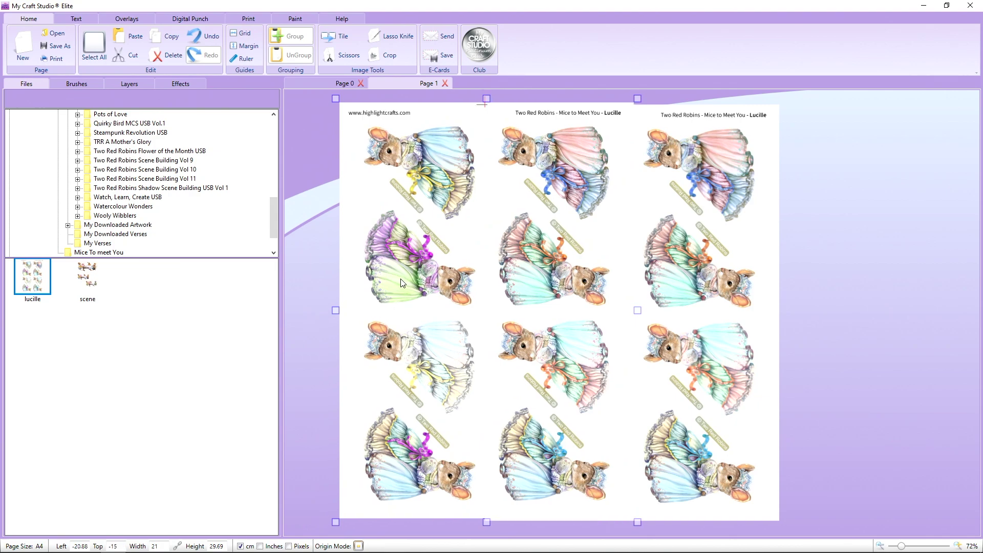
# - Slide the added lucille image off the page to its left side and delete it
pyautogui.moveTo(420, 219); pyautogui.dragTo(409, 221)
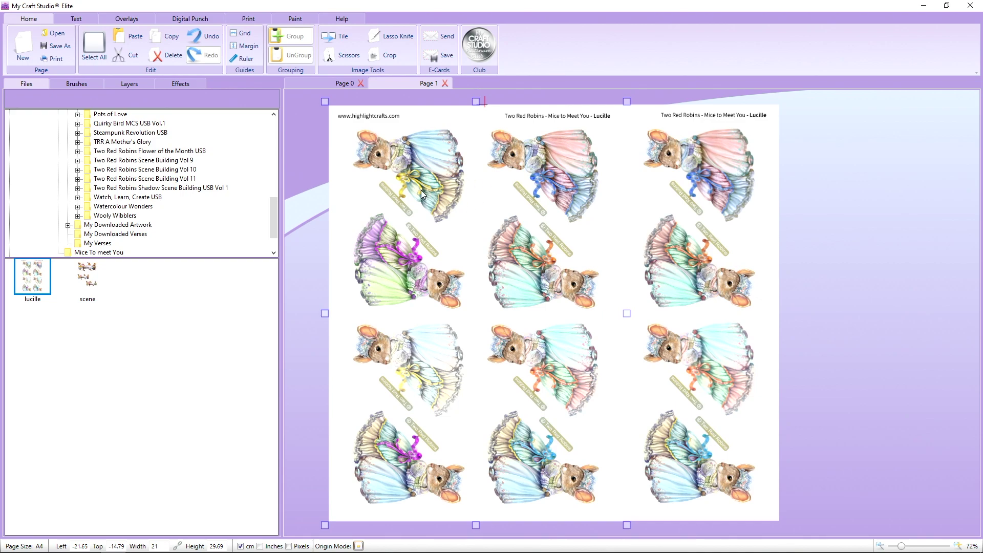
pyautogui.moveTo(423, 191); pyautogui.dragTo(423, 190)
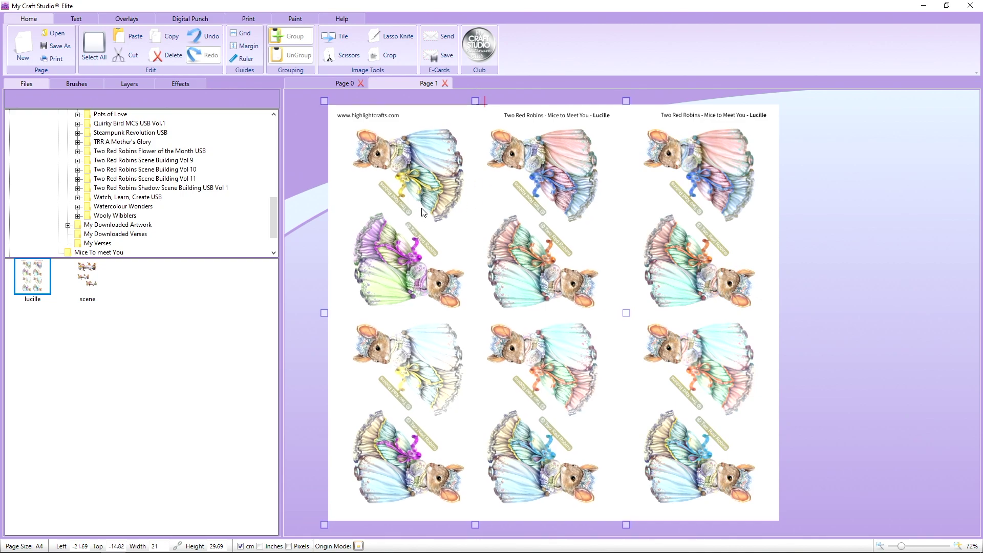
pyautogui.moveTo(496, 223); pyautogui.dragTo(371, 222)
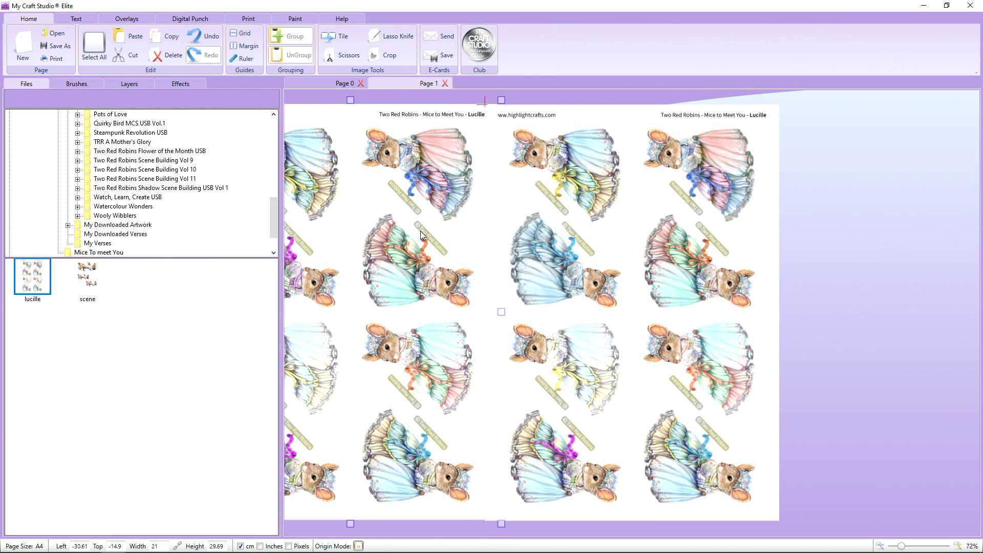
pyautogui.moveTo(421, 232); pyautogui.dragTo(398, 232)
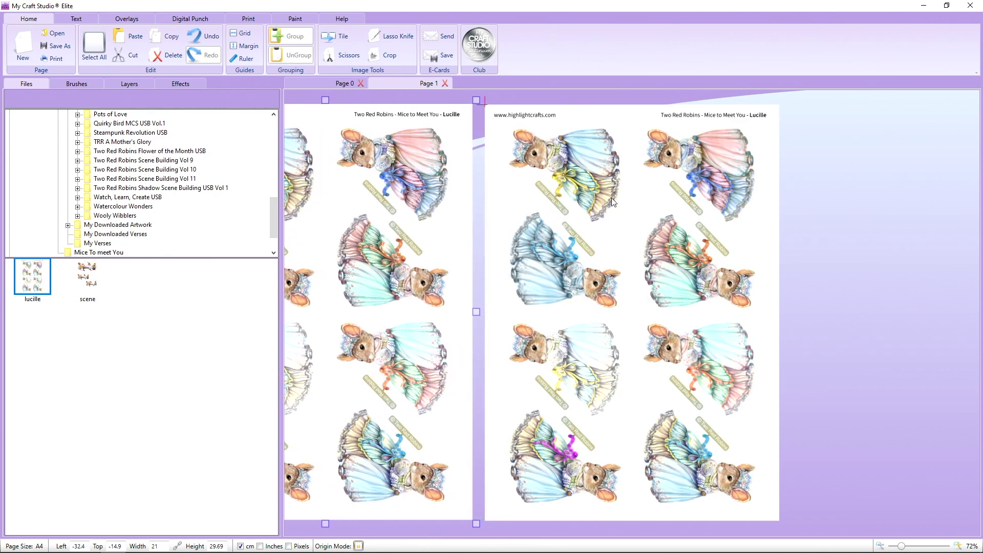
pyautogui.moveTo(431, 208); pyautogui.dragTo(436, 209)
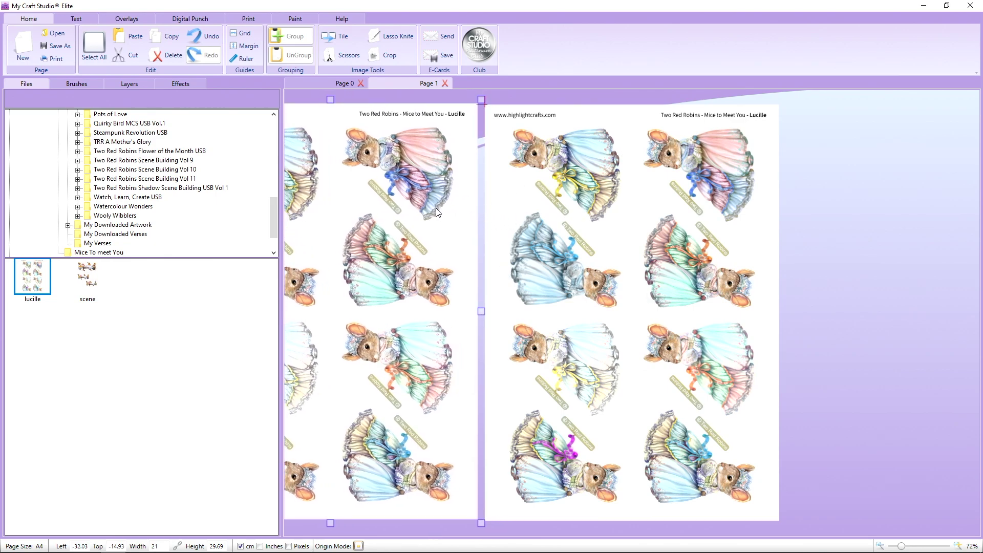
pyautogui.press('Delete')
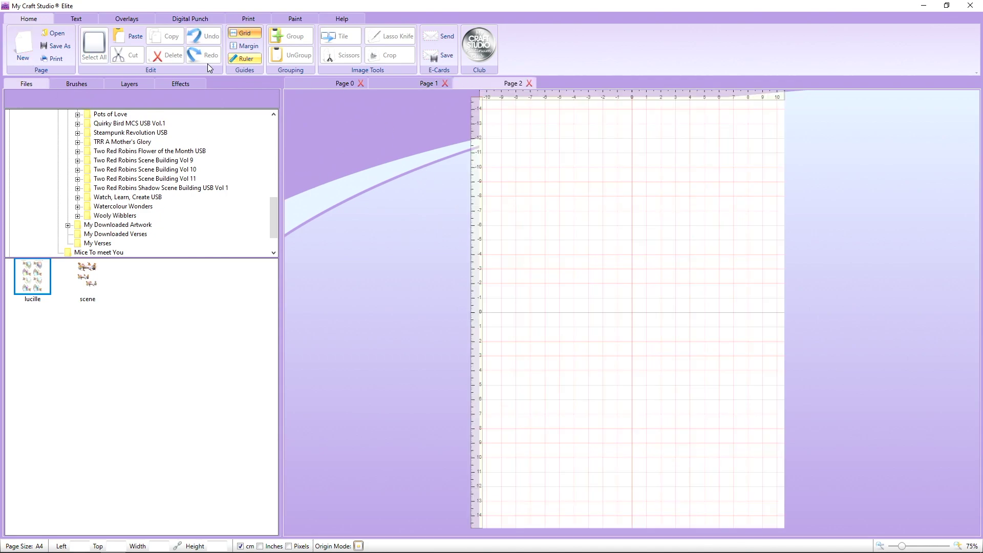
# - Hide the new page's grid and ruler, and add the strawberry TR1324 It's a Piece of Cake sheet from Mice to Meet You, 02 Reflections
pyautogui.click(239, 34)
pyautogui.click(244, 59)
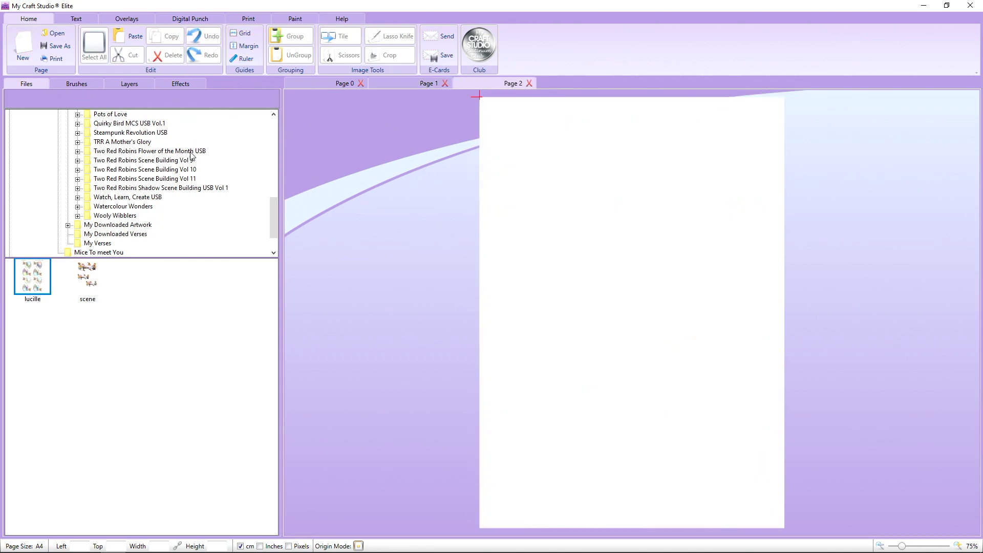
pyautogui.scroll(3, 169, 220)
pyautogui.scroll(3, 169, 220)
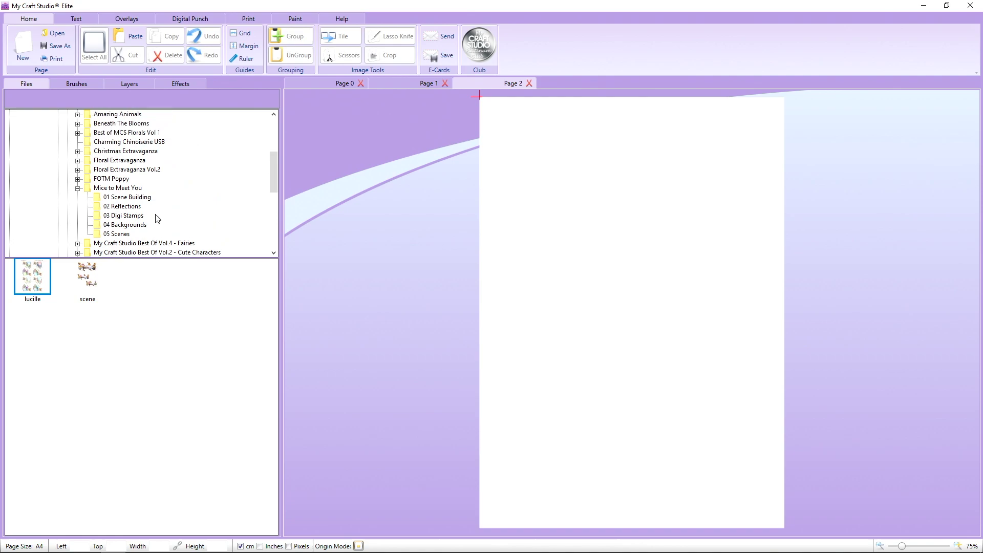
pyautogui.click(137, 207)
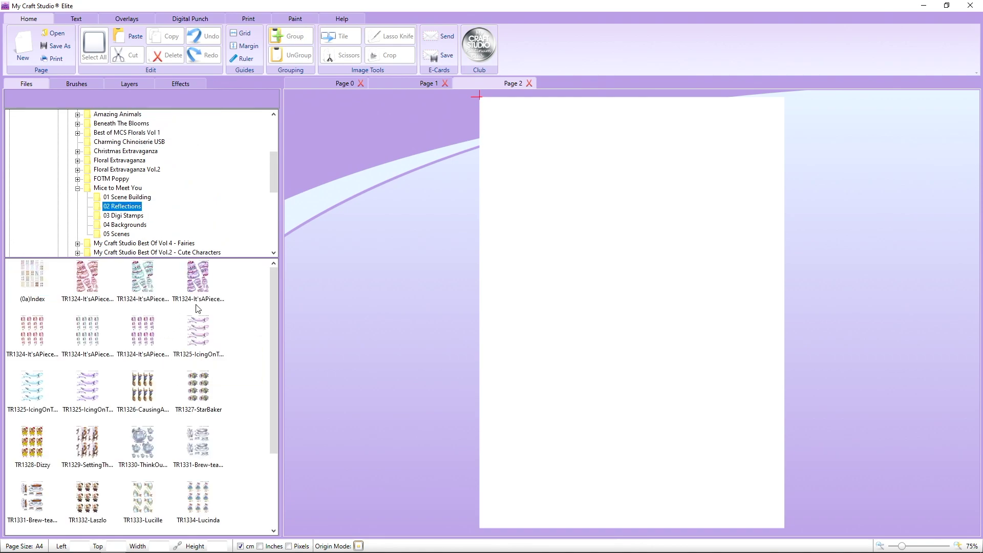
pyautogui.moveTo(89, 279); pyautogui.dragTo(359, 177)
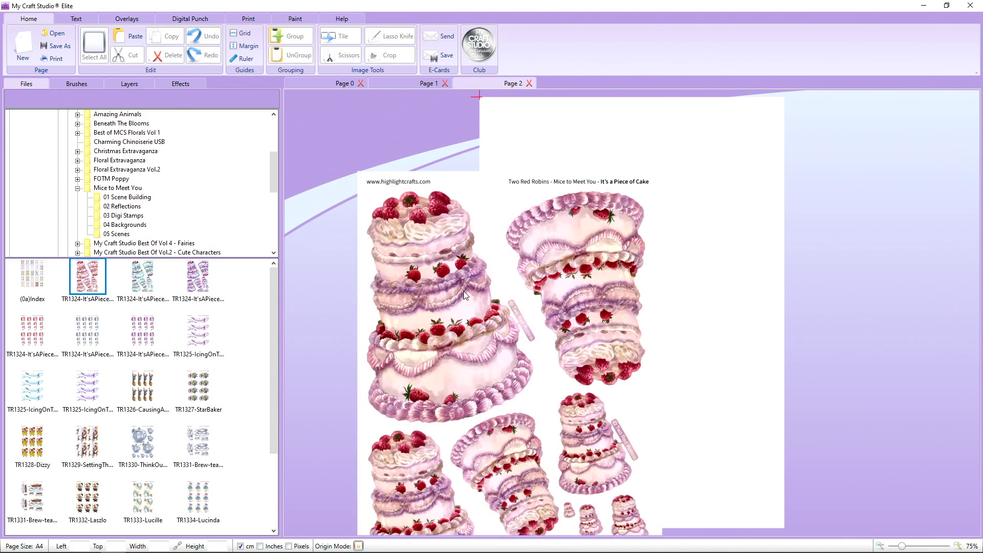
pyautogui.moveTo(496, 242); pyautogui.dragTo(481, 246)
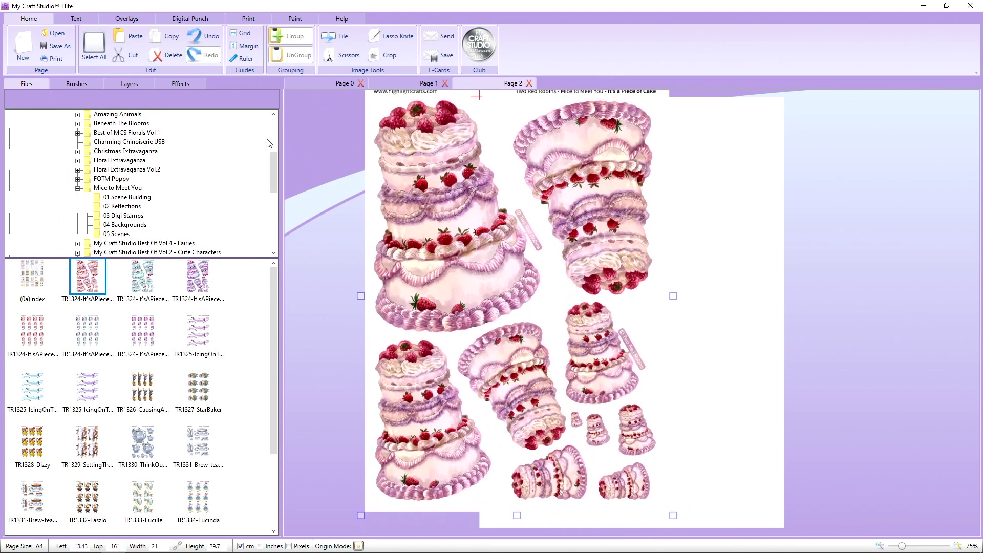
# - Cut out the inverted cake in the lower middle of the sheet with Scissors, keeping only the inner part
pyautogui.click(352, 59)
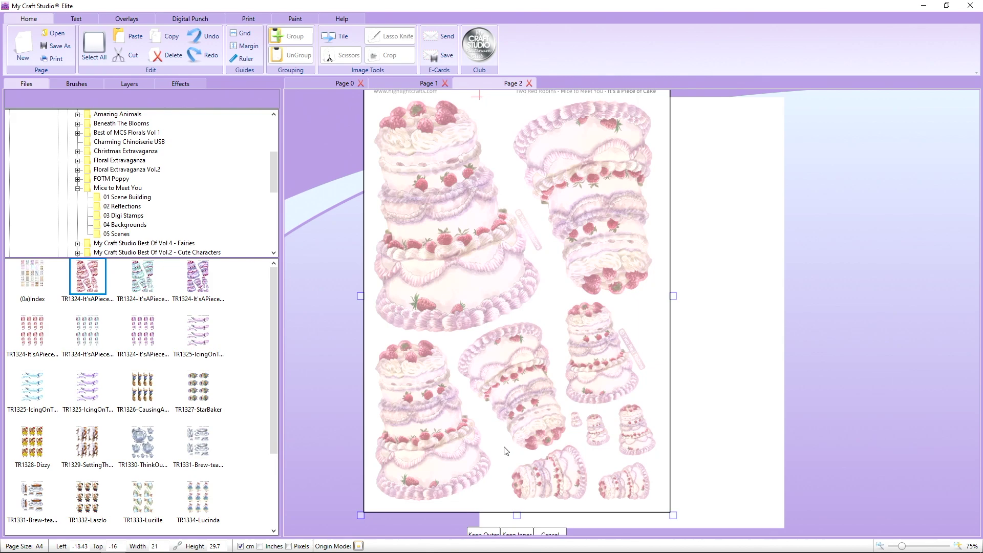
pyautogui.click(509, 453)
pyautogui.click(454, 352)
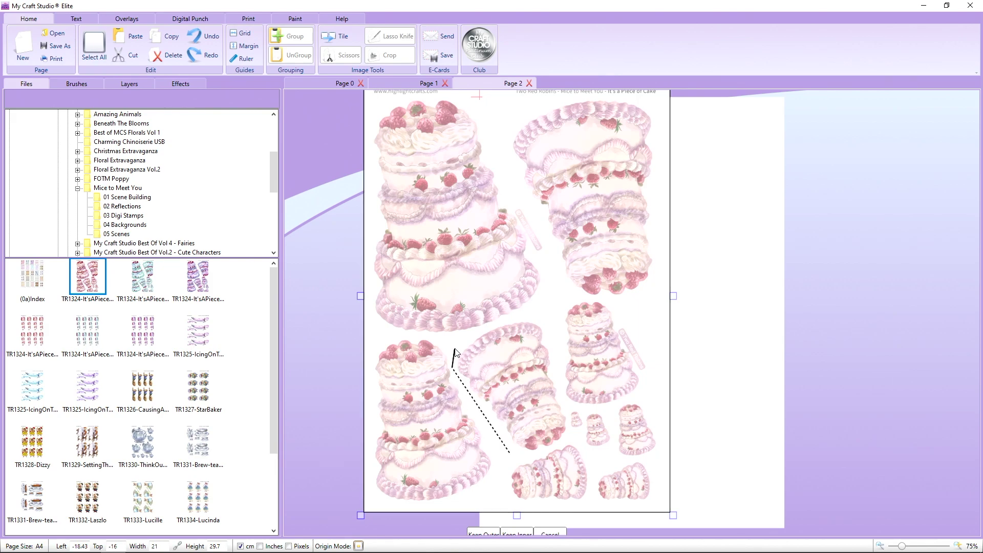
pyautogui.click(505, 318)
pyautogui.click(539, 315)
pyautogui.click(557, 339)
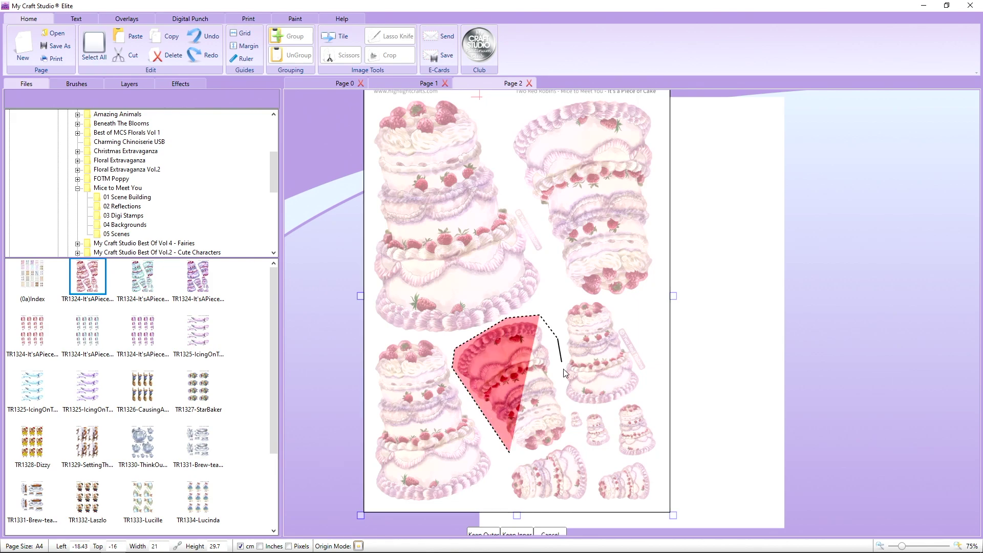
pyautogui.click(564, 387)
pyautogui.click(567, 444)
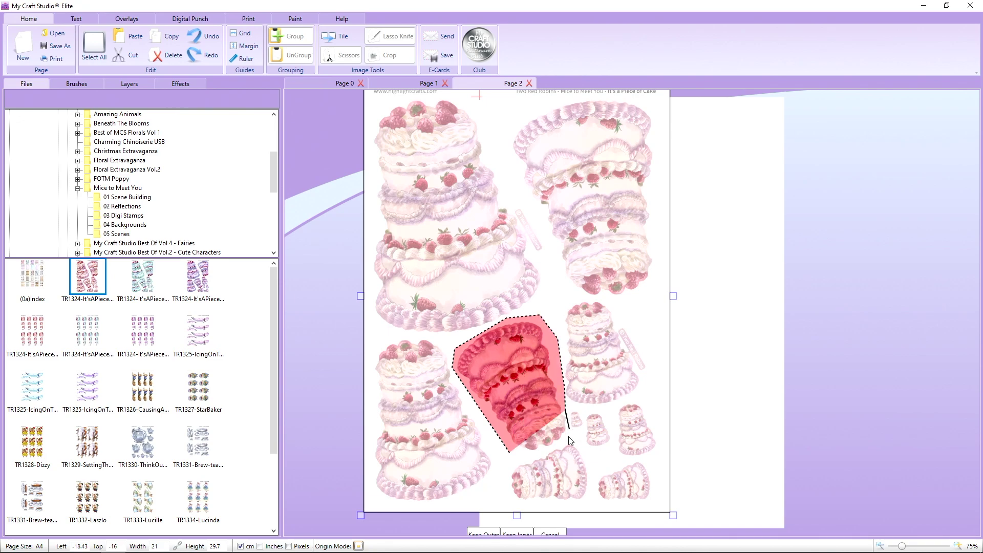
pyautogui.rightClick(567, 444)
pyautogui.click(563, 449)
pyautogui.click(538, 453)
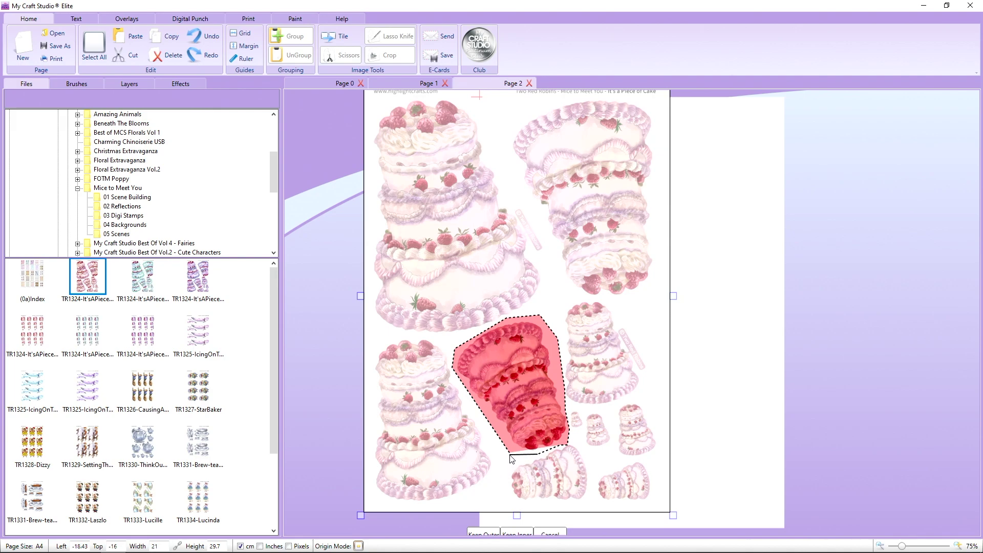
pyautogui.click(512, 456)
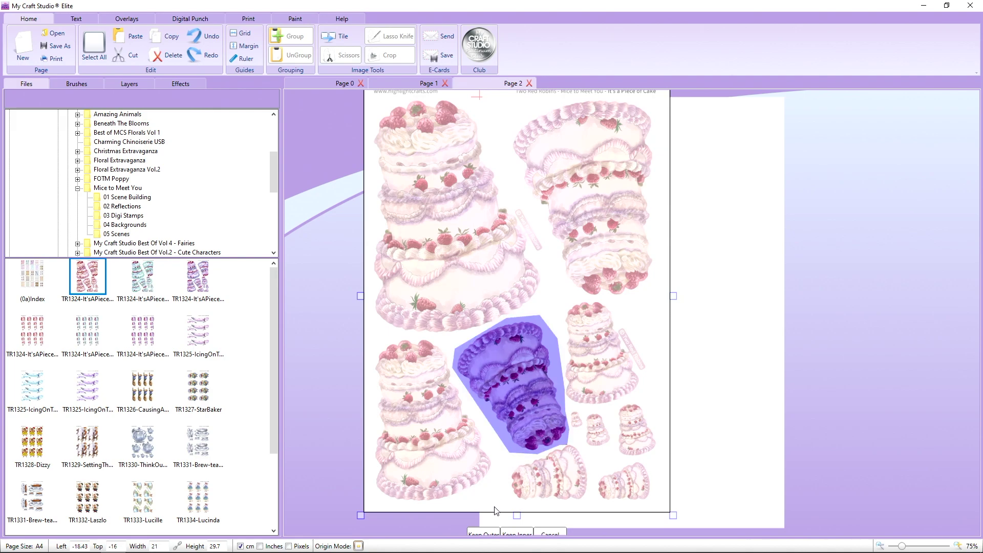
pyautogui.click(509, 532)
# - Rotate the cut-out cake upright and place it in the page's upper-left corner
pyautogui.moveTo(533, 419); pyautogui.dragTo(576, 373)
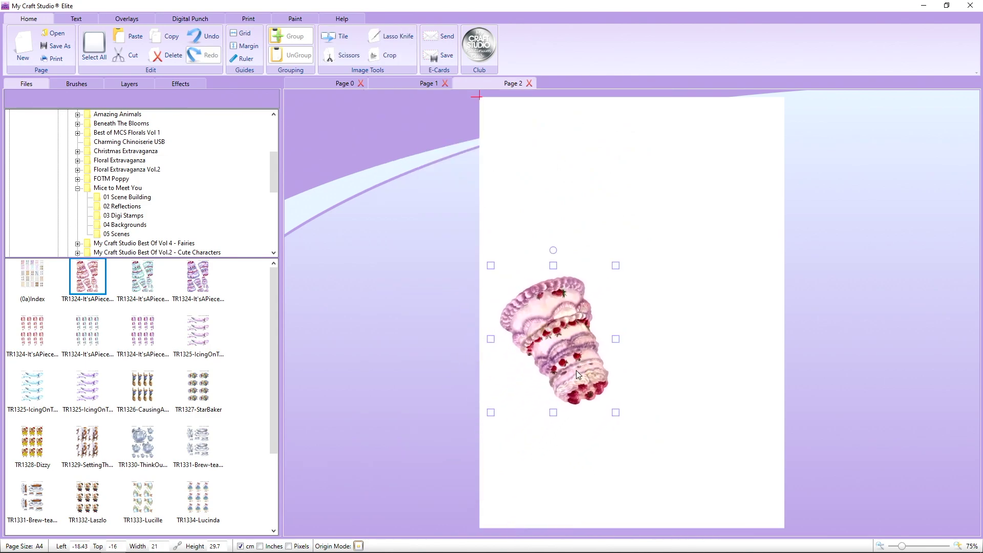
pyautogui.moveTo(554, 251); pyautogui.dragTo(541, 378)
pyautogui.moveTo(562, 340); pyautogui.dragTo(556, 191)
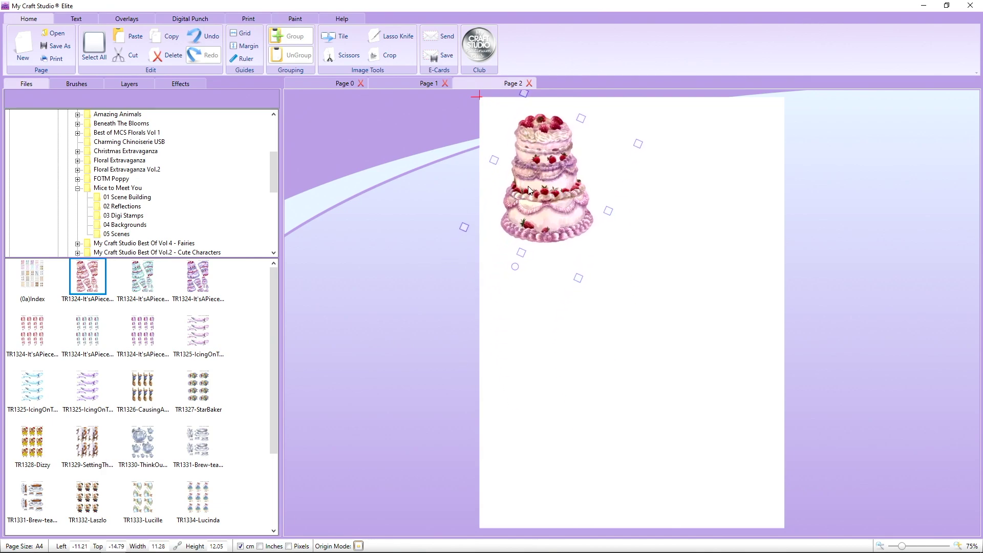
pyautogui.moveTo(529, 190); pyautogui.dragTo(525, 182)
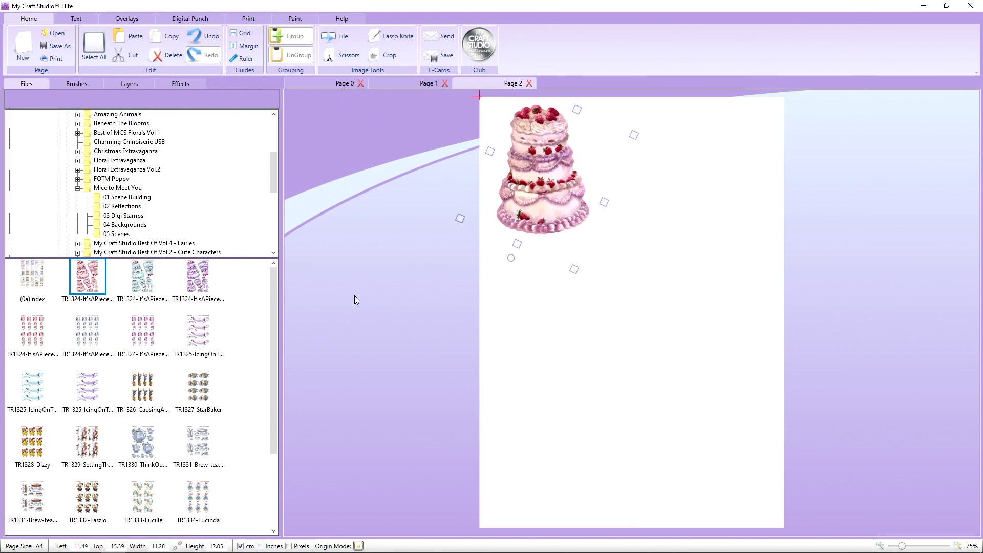
# - Add the blue-and-white TR1331 Brew-tea-ful teacup sheet and position it over the left part of the page
pyautogui.moveTo(275, 287); pyautogui.dragTo(272, 367)
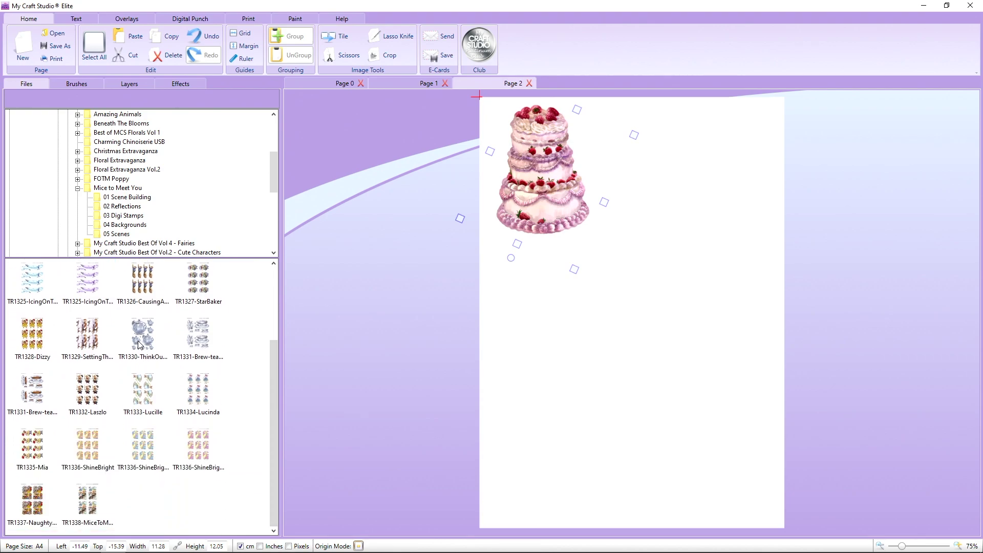
pyautogui.moveTo(199, 339); pyautogui.dragTo(329, 264)
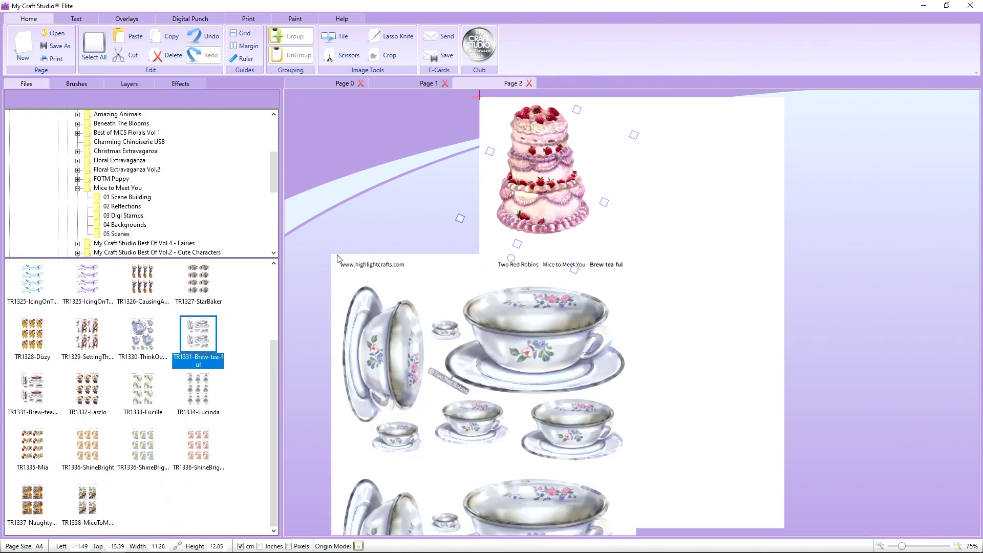
pyautogui.moveTo(429, 367); pyautogui.dragTo(409, 216)
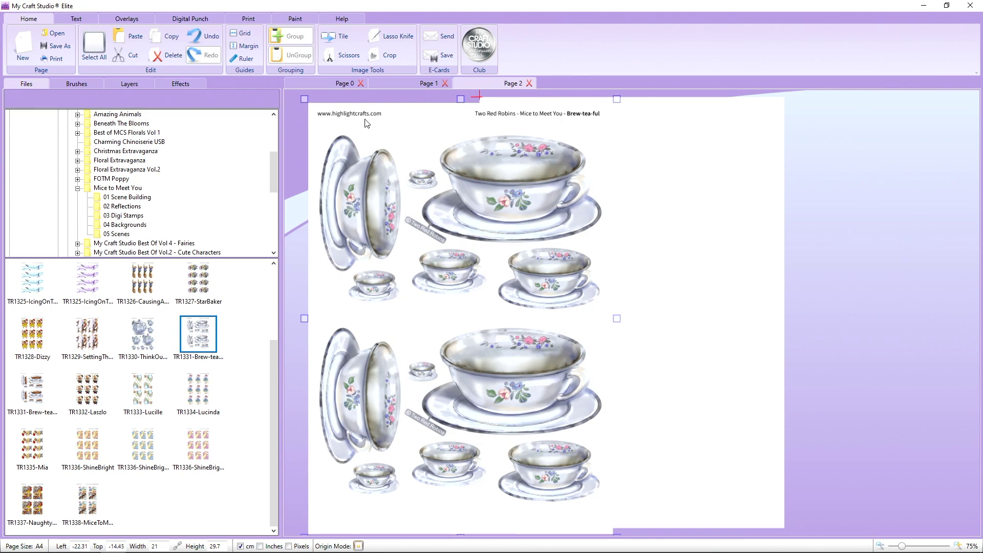
# - Cut out the small upper-middle teacup with Scissors, keep the inner part, and place it beside the top of the cake
pyautogui.click(346, 55)
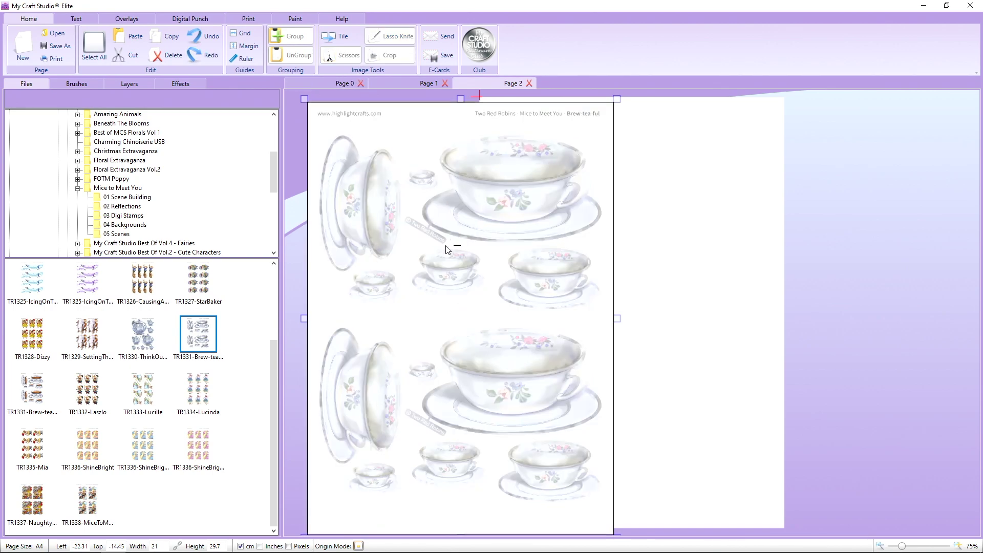
pyautogui.moveTo(460, 246)
pyautogui.mouseDown()
pyautogui.moveTo(406, 263)
pyautogui.moveTo(409, 296)
pyautogui.moveTo(449, 304)
pyautogui.mouseUp()
pyautogui.click(453, 303)
pyautogui.click(489, 288)
pyautogui.click(494, 267)
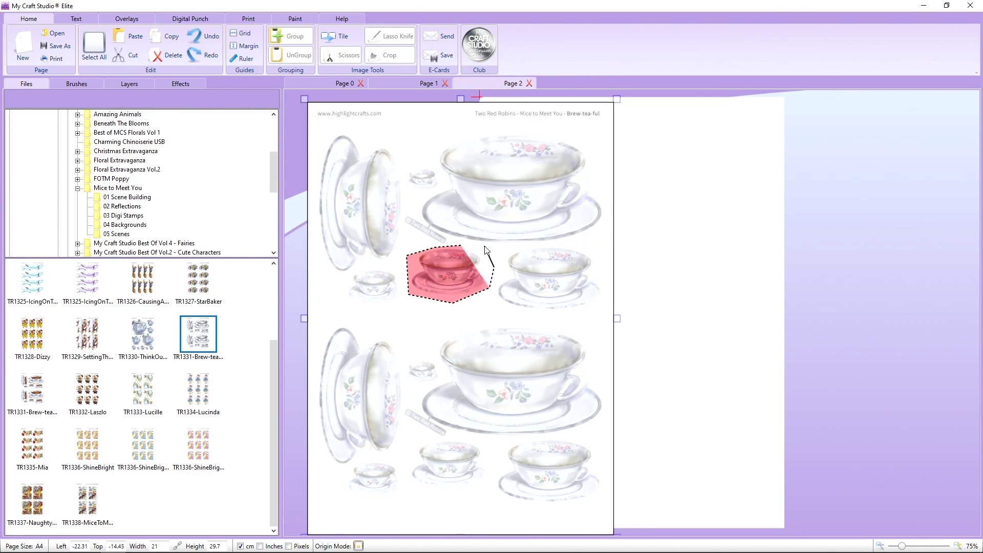
pyautogui.click(485, 246)
pyautogui.click(461, 245)
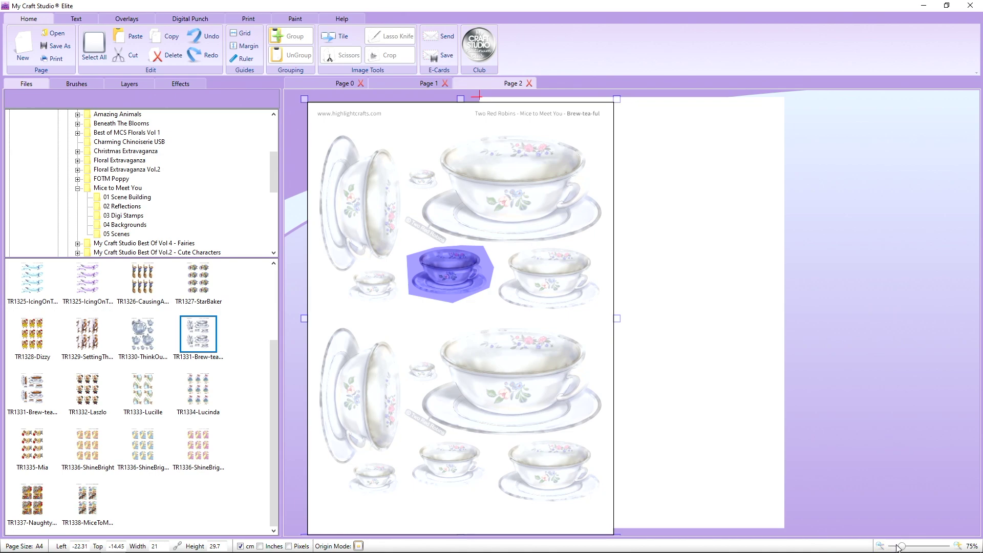
pyautogui.moveTo(903, 549); pyautogui.dragTo(900, 548)
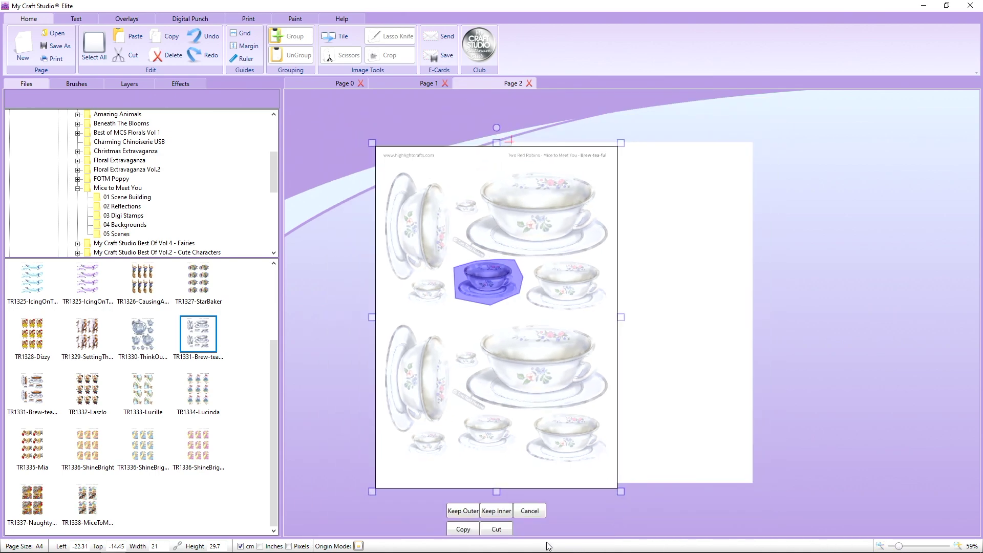
pyautogui.click(501, 511)
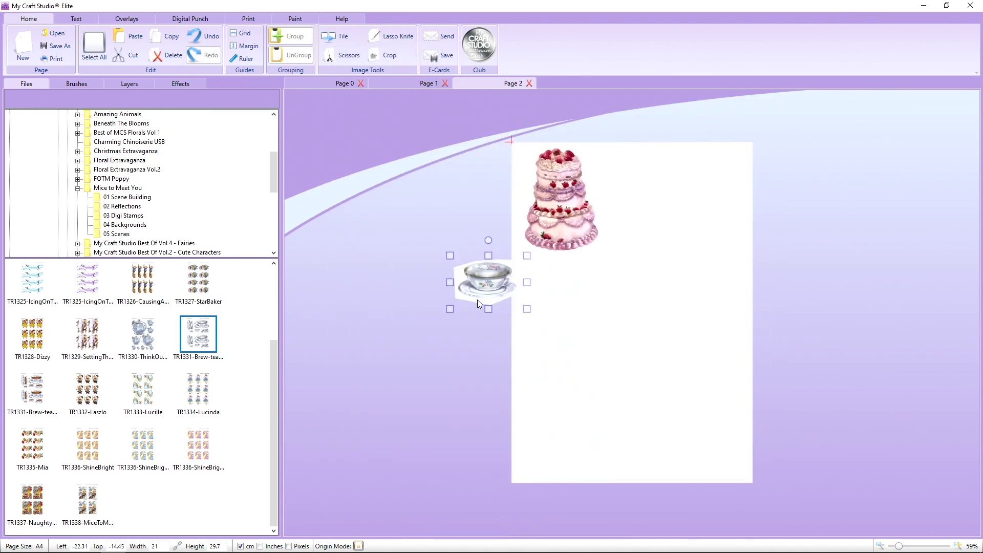
pyautogui.moveTo(478, 304); pyautogui.dragTo(631, 201)
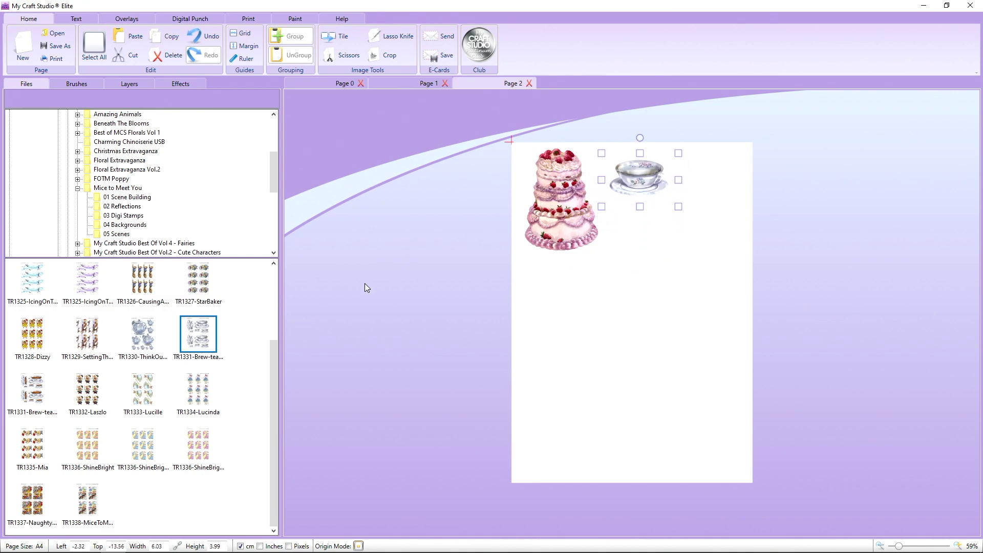
# - Add the TR1332-Laszlo sheet so that it overlaps the left part of the page
pyautogui.moveTo(92, 397); pyautogui.dragTo(420, 234)
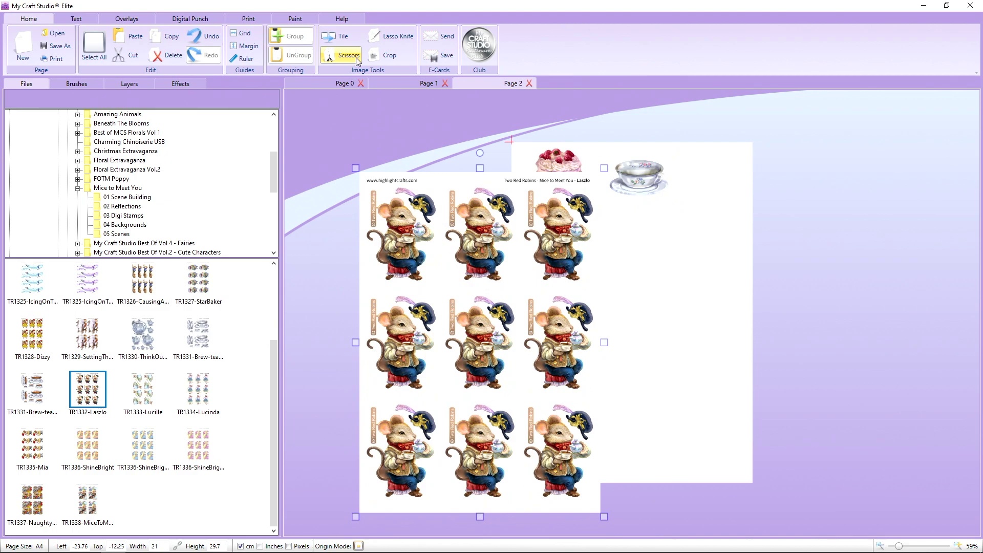
pyautogui.click(398, 57)
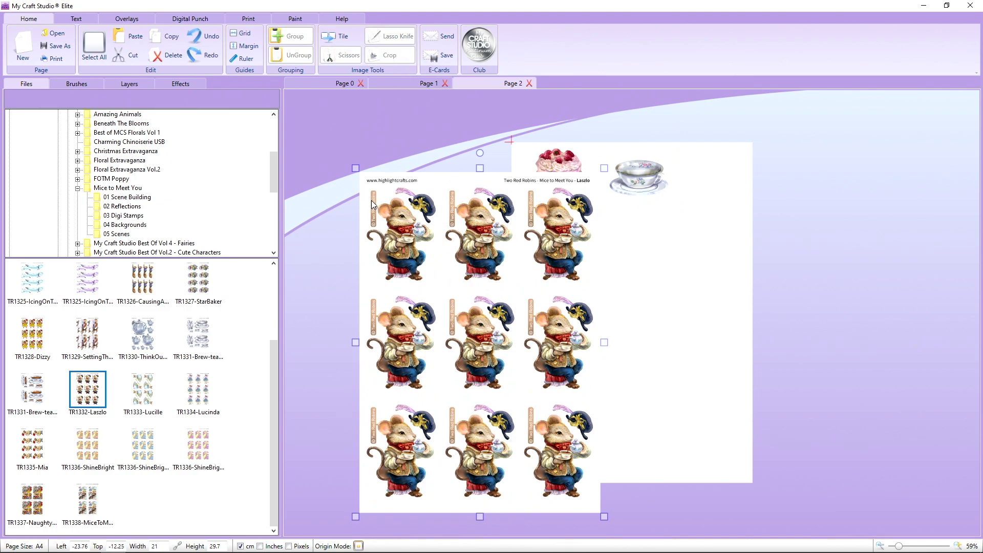
pyautogui.moveTo(363, 188); pyautogui.dragTo(442, 290)
pyautogui.click(430, 306)
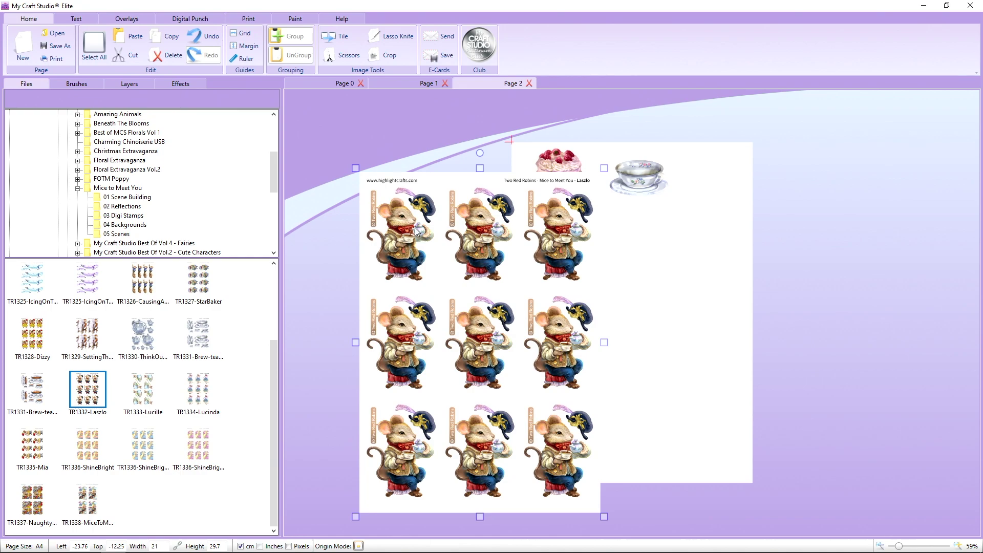
# - Crop the TR1332-Laszlo sheet to its upper-left mouse and place it in the page's upper-right corner
pyautogui.click(394, 59)
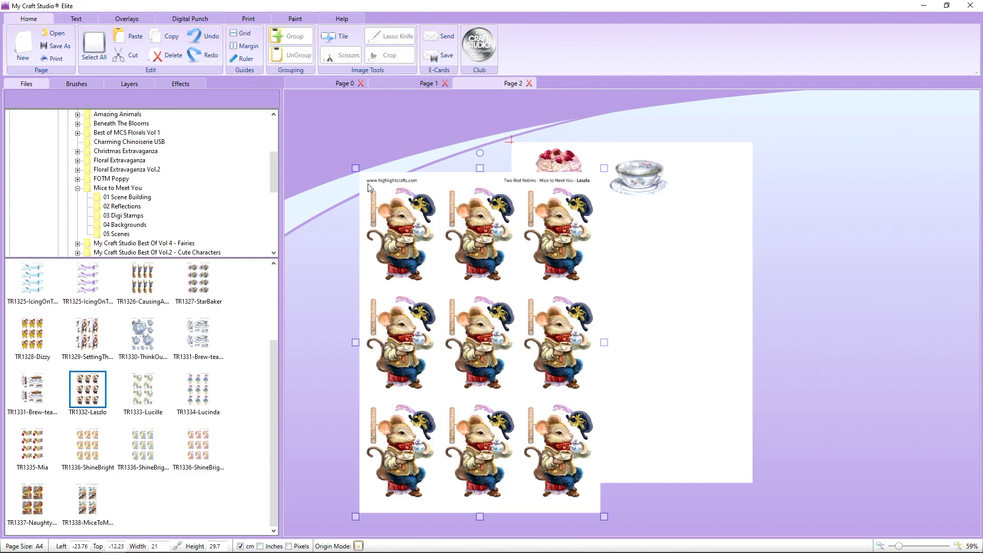
pyautogui.moveTo(368, 185); pyautogui.dragTo(438, 288)
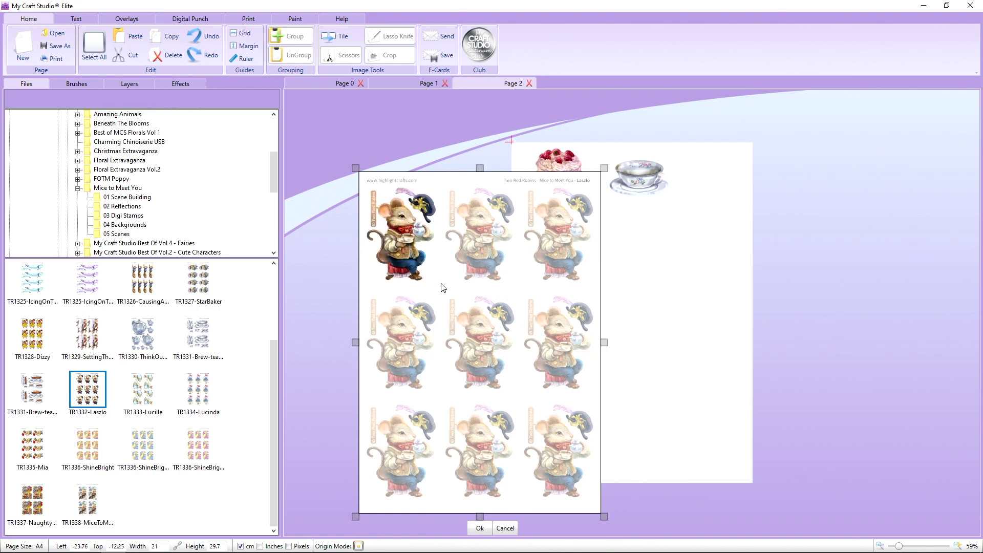
pyautogui.moveTo(444, 287); pyautogui.dragTo(442, 289)
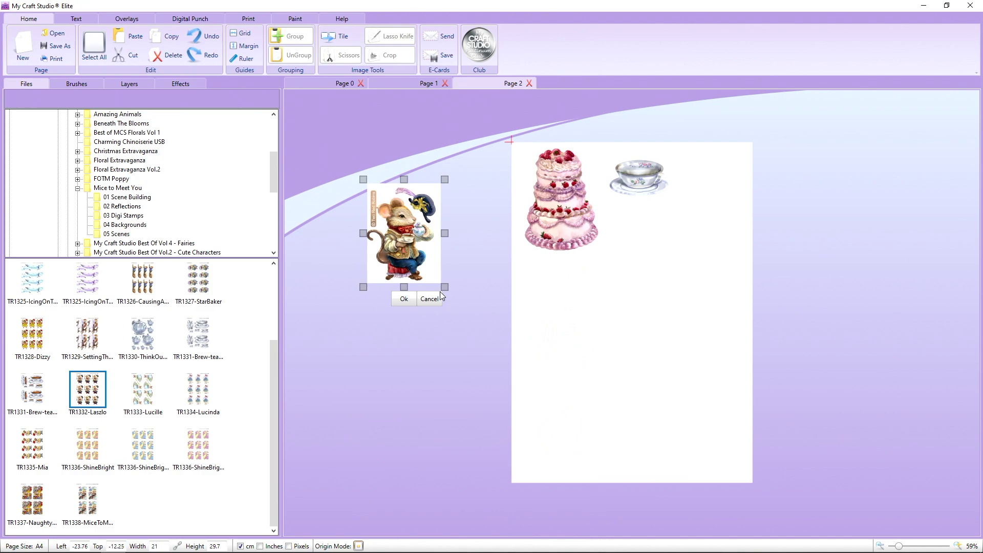
pyautogui.click(400, 302)
pyautogui.moveTo(397, 232); pyautogui.dragTo(708, 202)
# - Shift the teacup and the Laszlo mouse slightly left to even out the top row
pyautogui.click(644, 179)
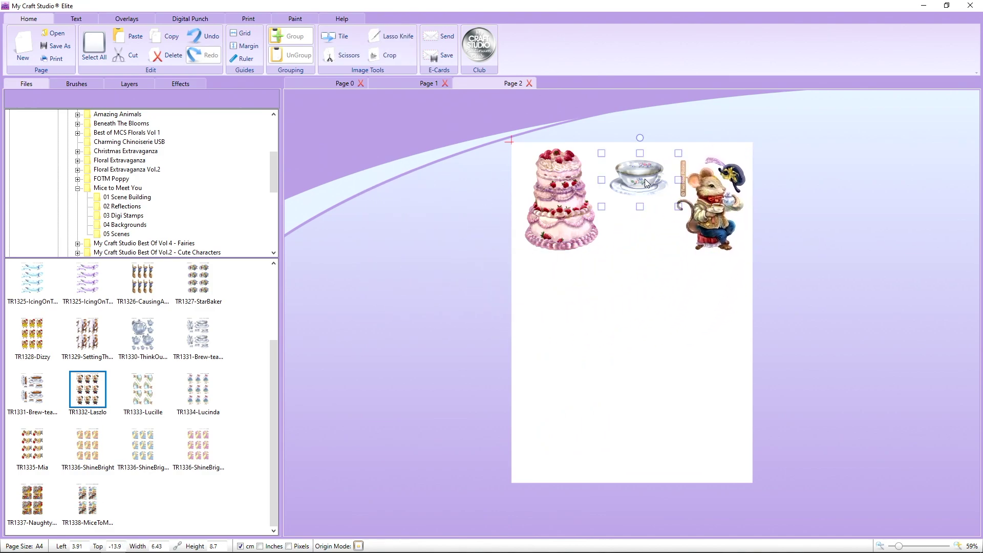
pyautogui.click(691, 189)
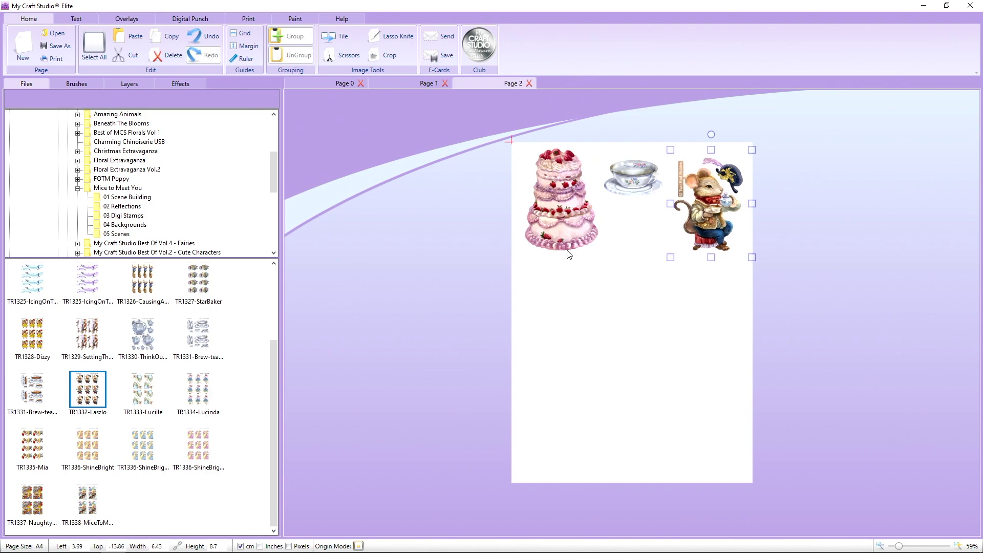
pyautogui.click(593, 296)
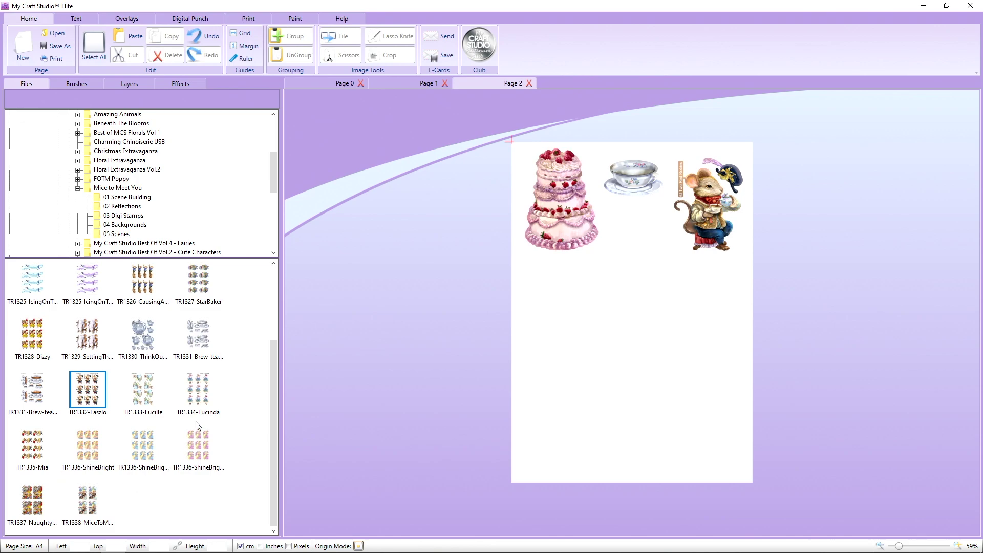
# - Crop one upper-left mouse from an added TR1334-Lucinda sheet and place it below the teacup
pyautogui.moveTo(197, 398); pyautogui.dragTo(403, 389)
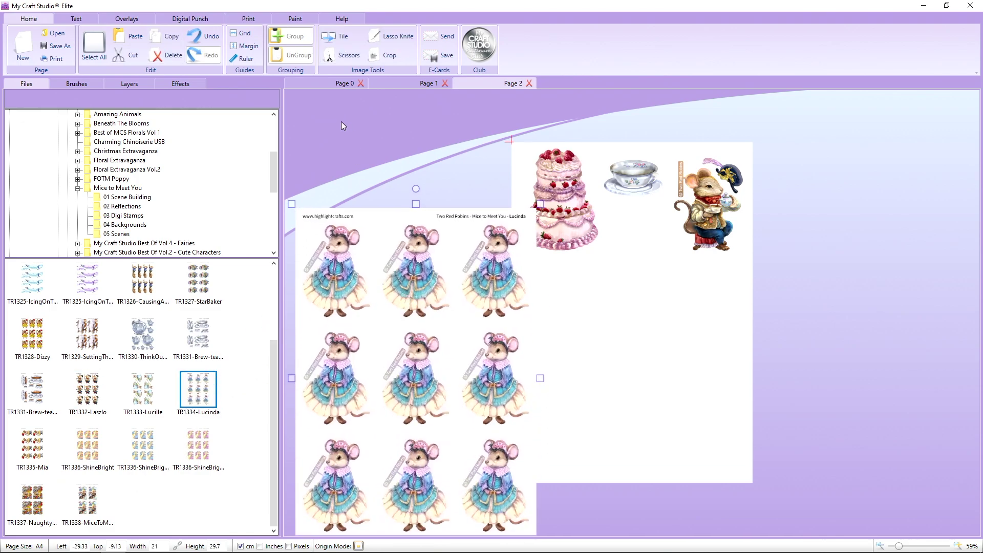
pyautogui.moveTo(399, 299); pyautogui.dragTo(375, 190)
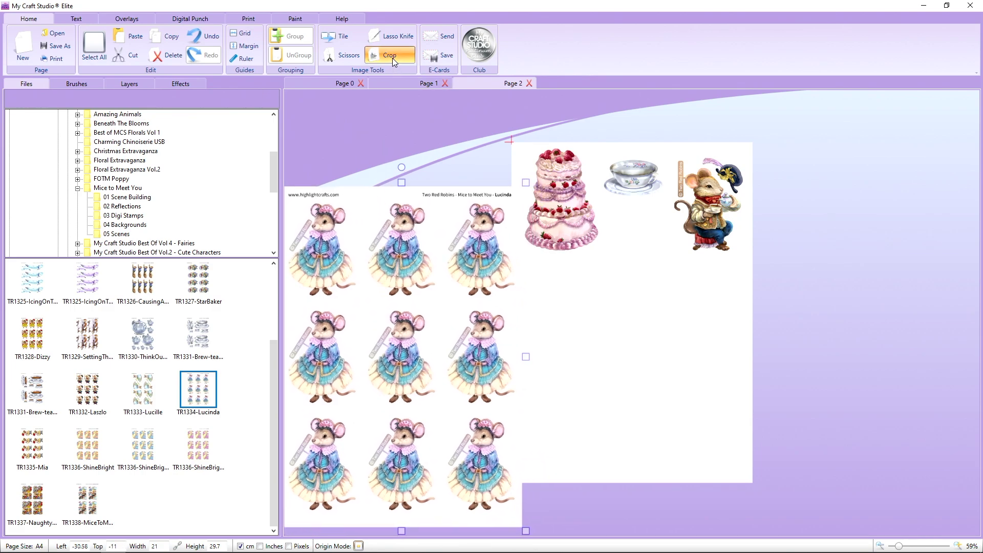
pyautogui.click(464, 276)
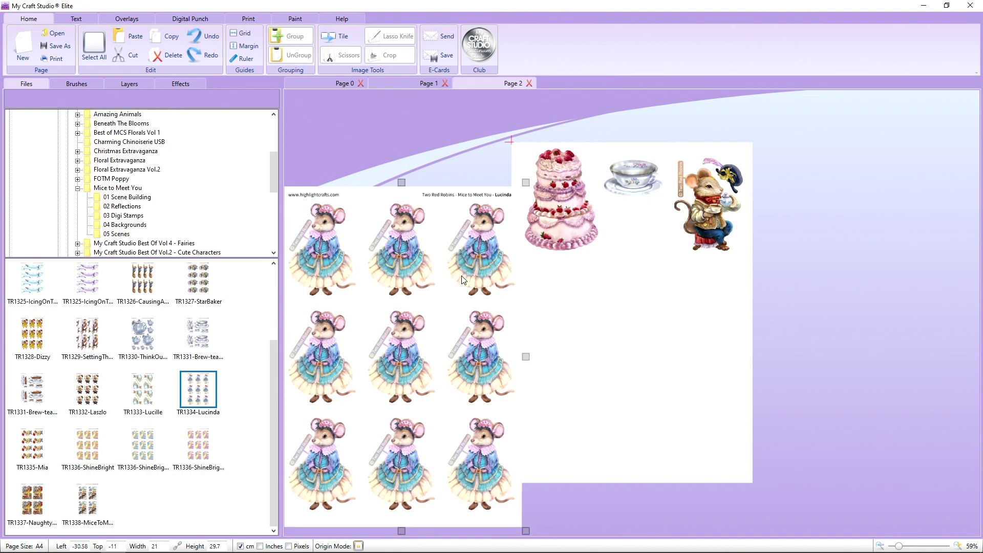
pyautogui.moveTo(402, 531); pyautogui.dragTo(402, 309)
pyautogui.moveTo(525, 247); pyautogui.dragTo(364, 246)
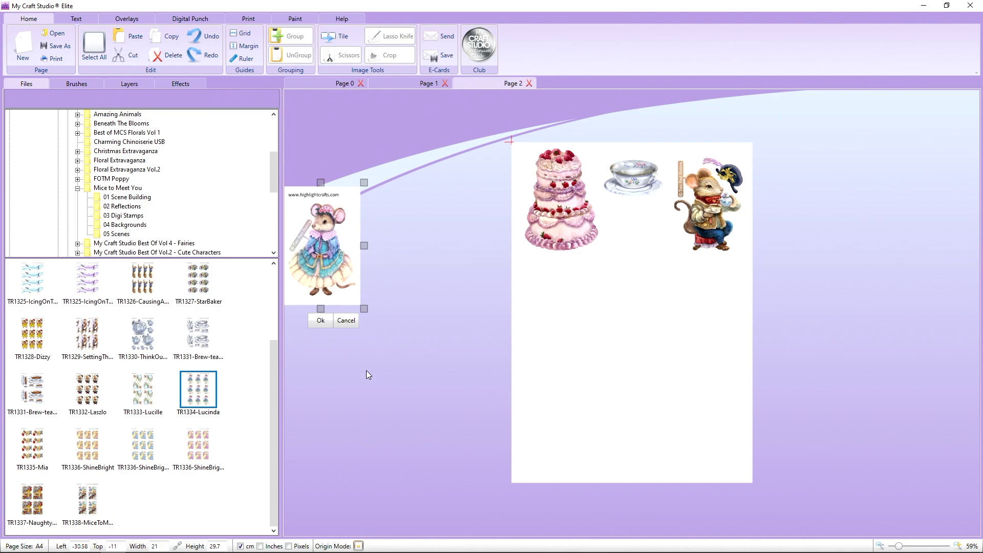
pyautogui.click(321, 321)
pyautogui.moveTo(321, 278); pyautogui.dragTo(641, 309)
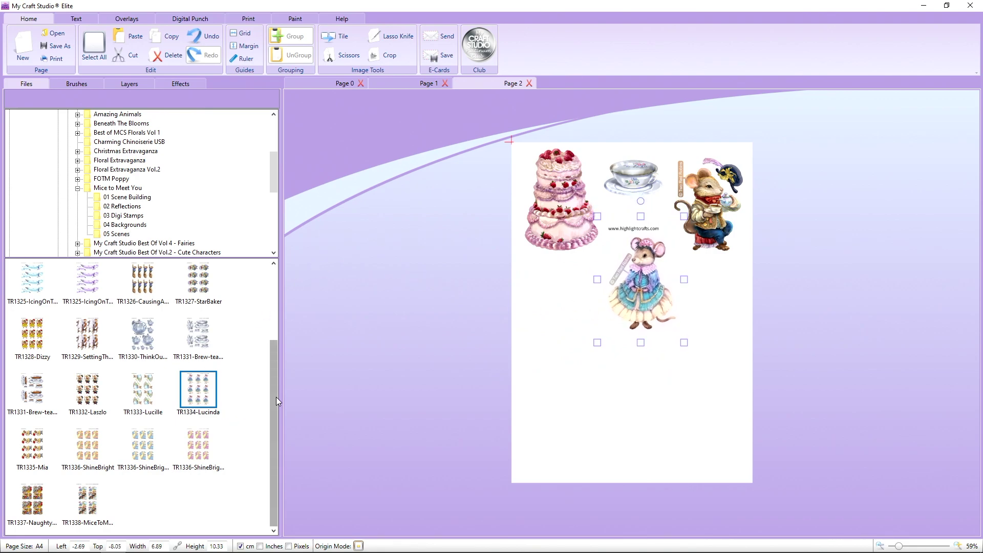
# - Add the pink TR1325-IcingOnTheCake piping bag sheet over the left part of the page
pyautogui.moveTo(276, 398); pyautogui.dragTo(275, 318)
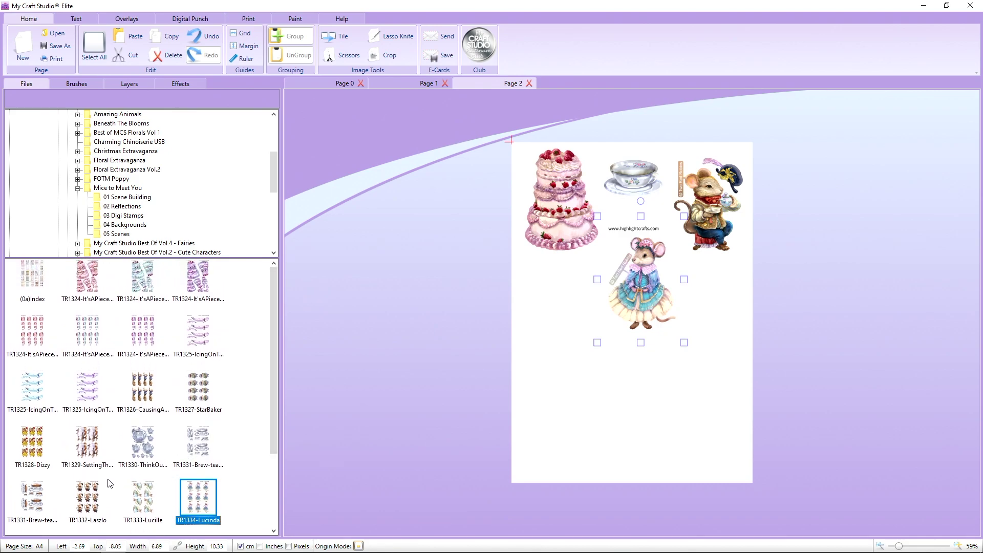
pyautogui.click(204, 332)
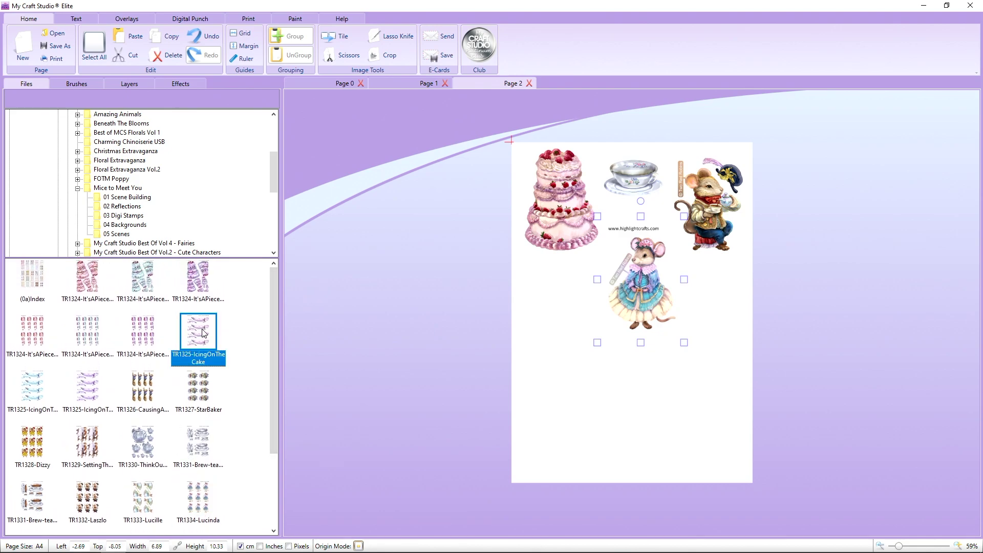
pyautogui.moveTo(203, 332); pyautogui.dragTo(447, 249)
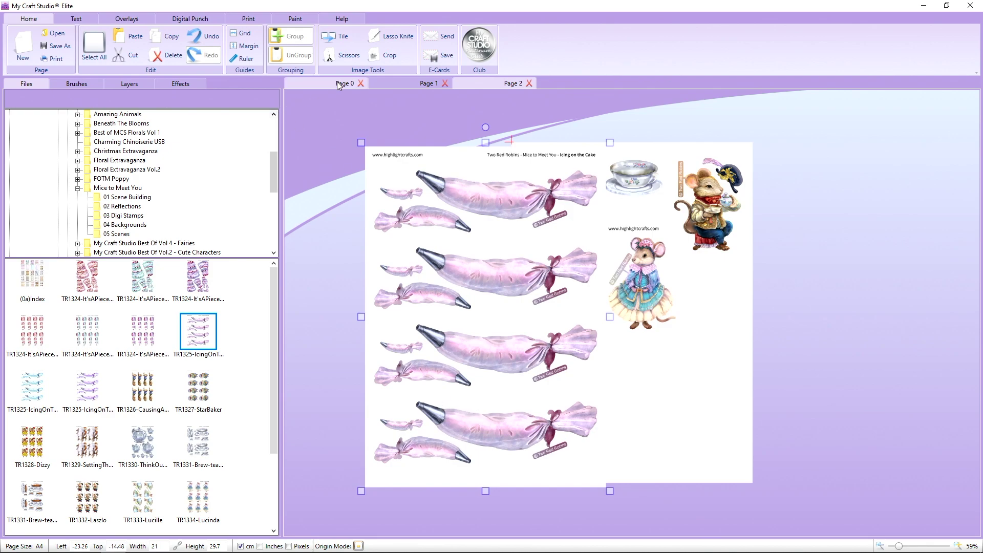
# - Cut out the lowest large piping bag with the Lasso Knife, keep the inner part, and place it near the page's bottom
pyautogui.click(398, 40)
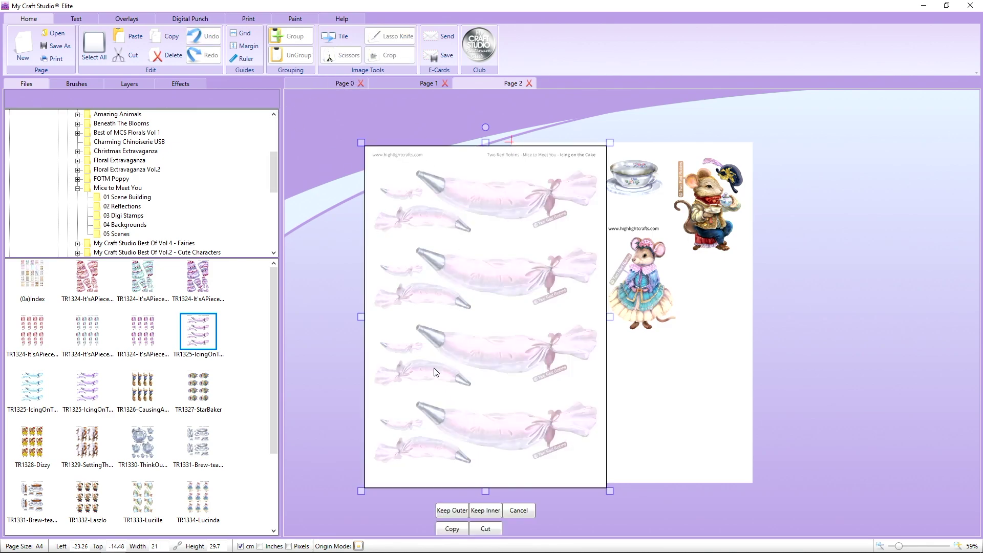
pyautogui.moveTo(402, 395)
pyautogui.mouseDown()
pyautogui.moveTo(591, 401)
pyautogui.moveTo(605, 412)
pyautogui.moveTo(602, 438)
pyautogui.moveTo(576, 463)
pyautogui.moveTo(532, 472)
pyautogui.moveTo(461, 450)
pyautogui.moveTo(405, 400)
pyautogui.moveTo(406, 415)
pyautogui.mouseUp()
pyautogui.click(479, 511)
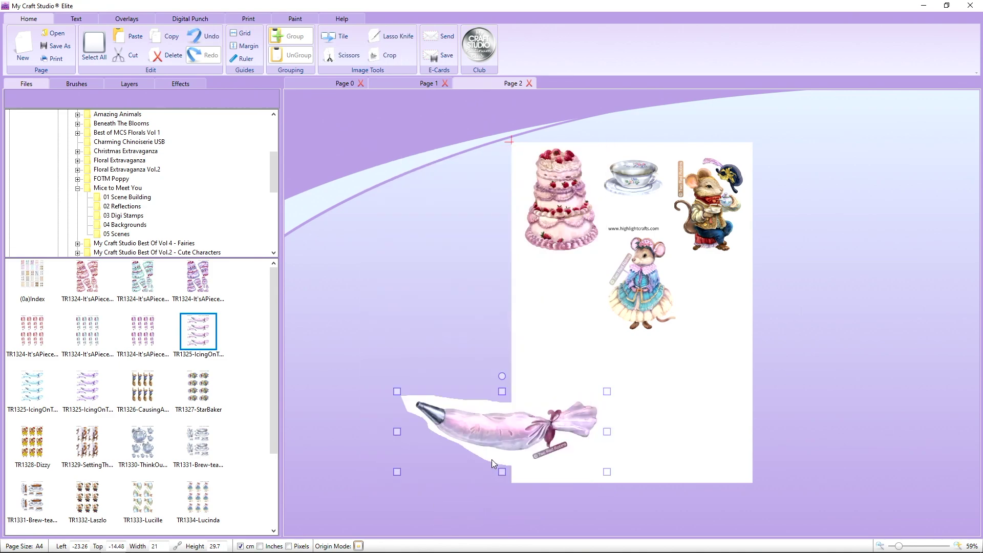
pyautogui.moveTo(513, 436); pyautogui.dragTo(637, 443)
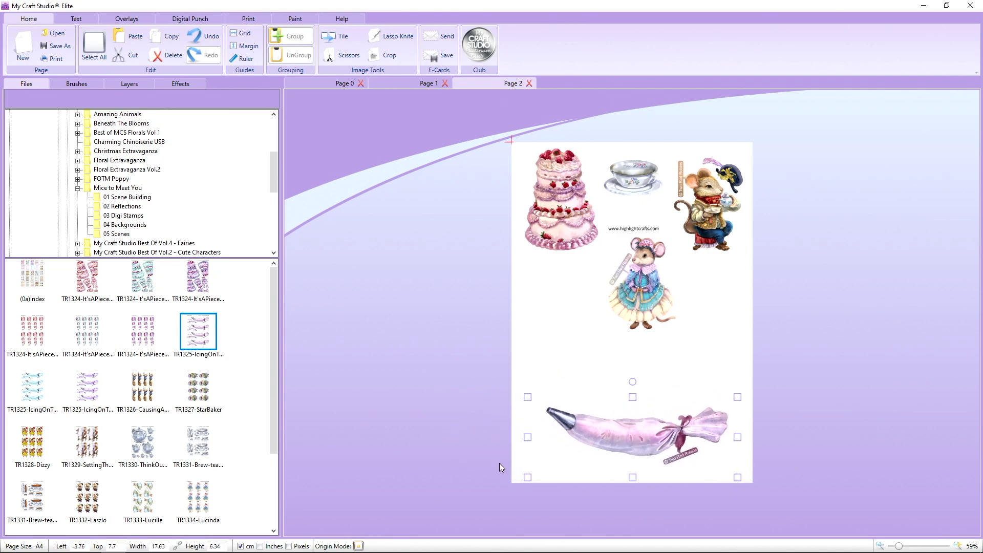
# - Add the TR1328-Dizzy sheet and crop it to the first two mice of its top row
pyautogui.moveTo(33, 448); pyautogui.dragTo(416, 273)
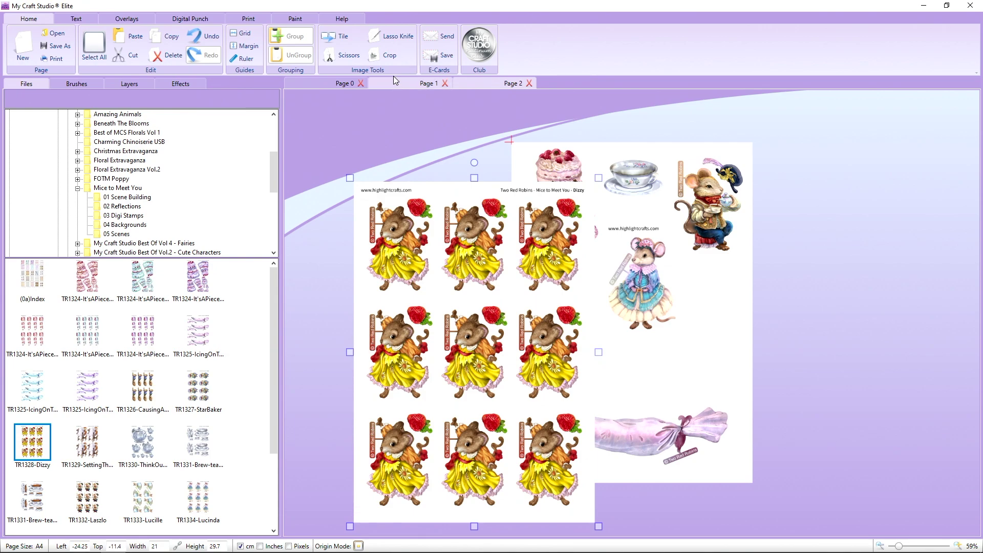
pyautogui.click(393, 56)
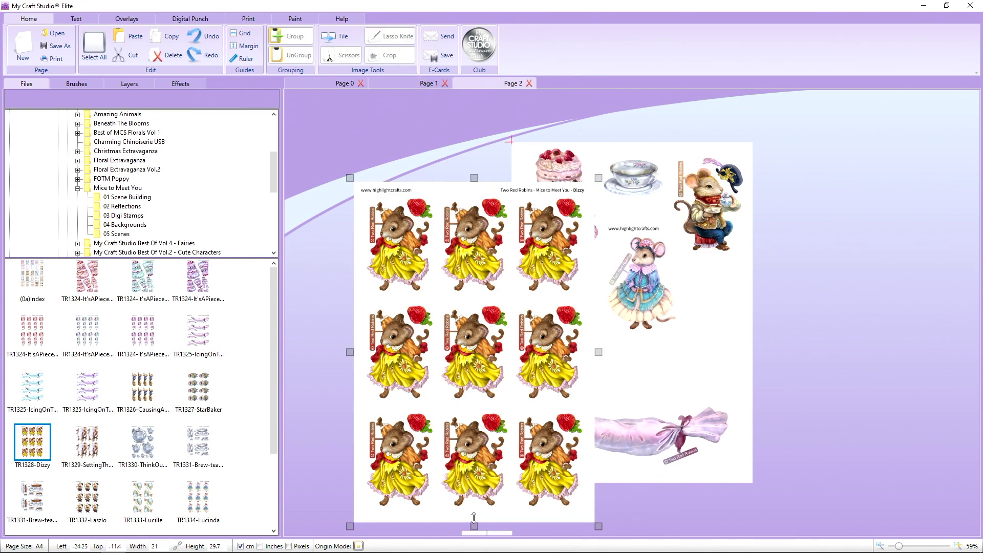
pyautogui.moveTo(474, 518); pyautogui.dragTo(474, 295)
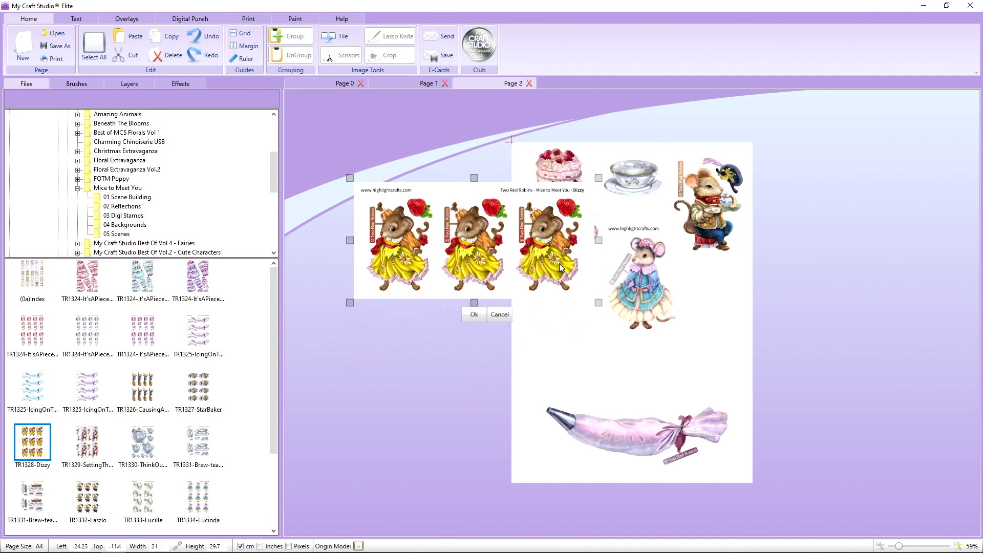
pyautogui.moveTo(599, 240); pyautogui.dragTo(519, 237)
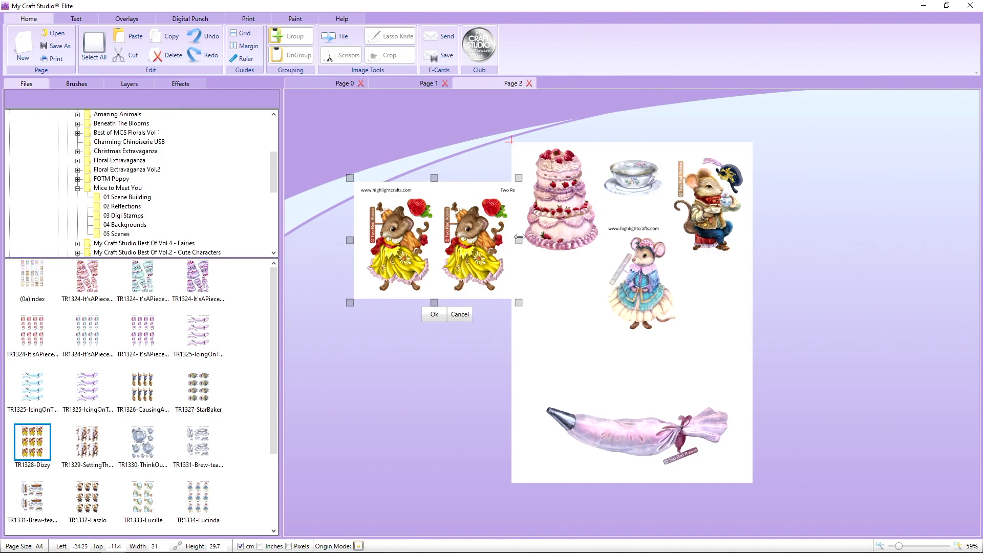
pyautogui.click(434, 314)
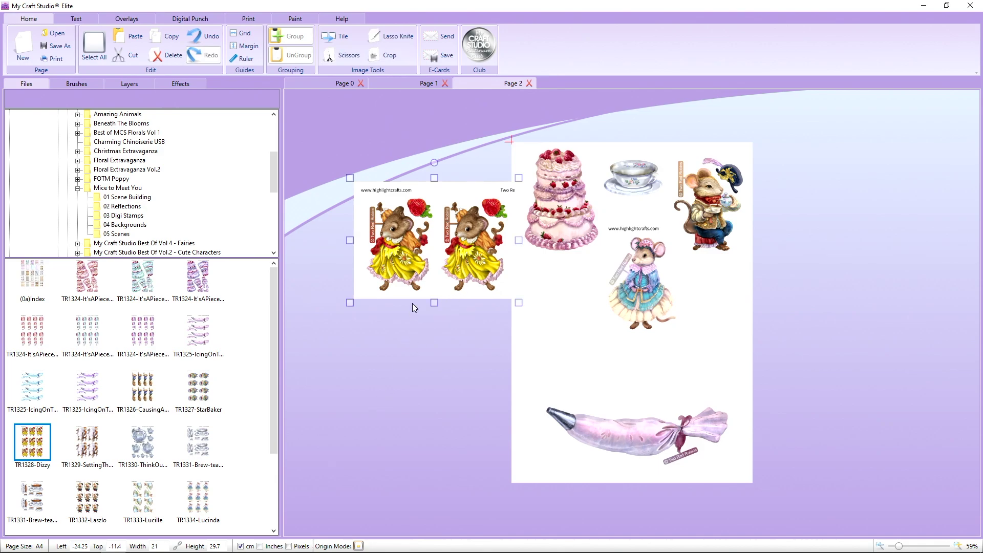